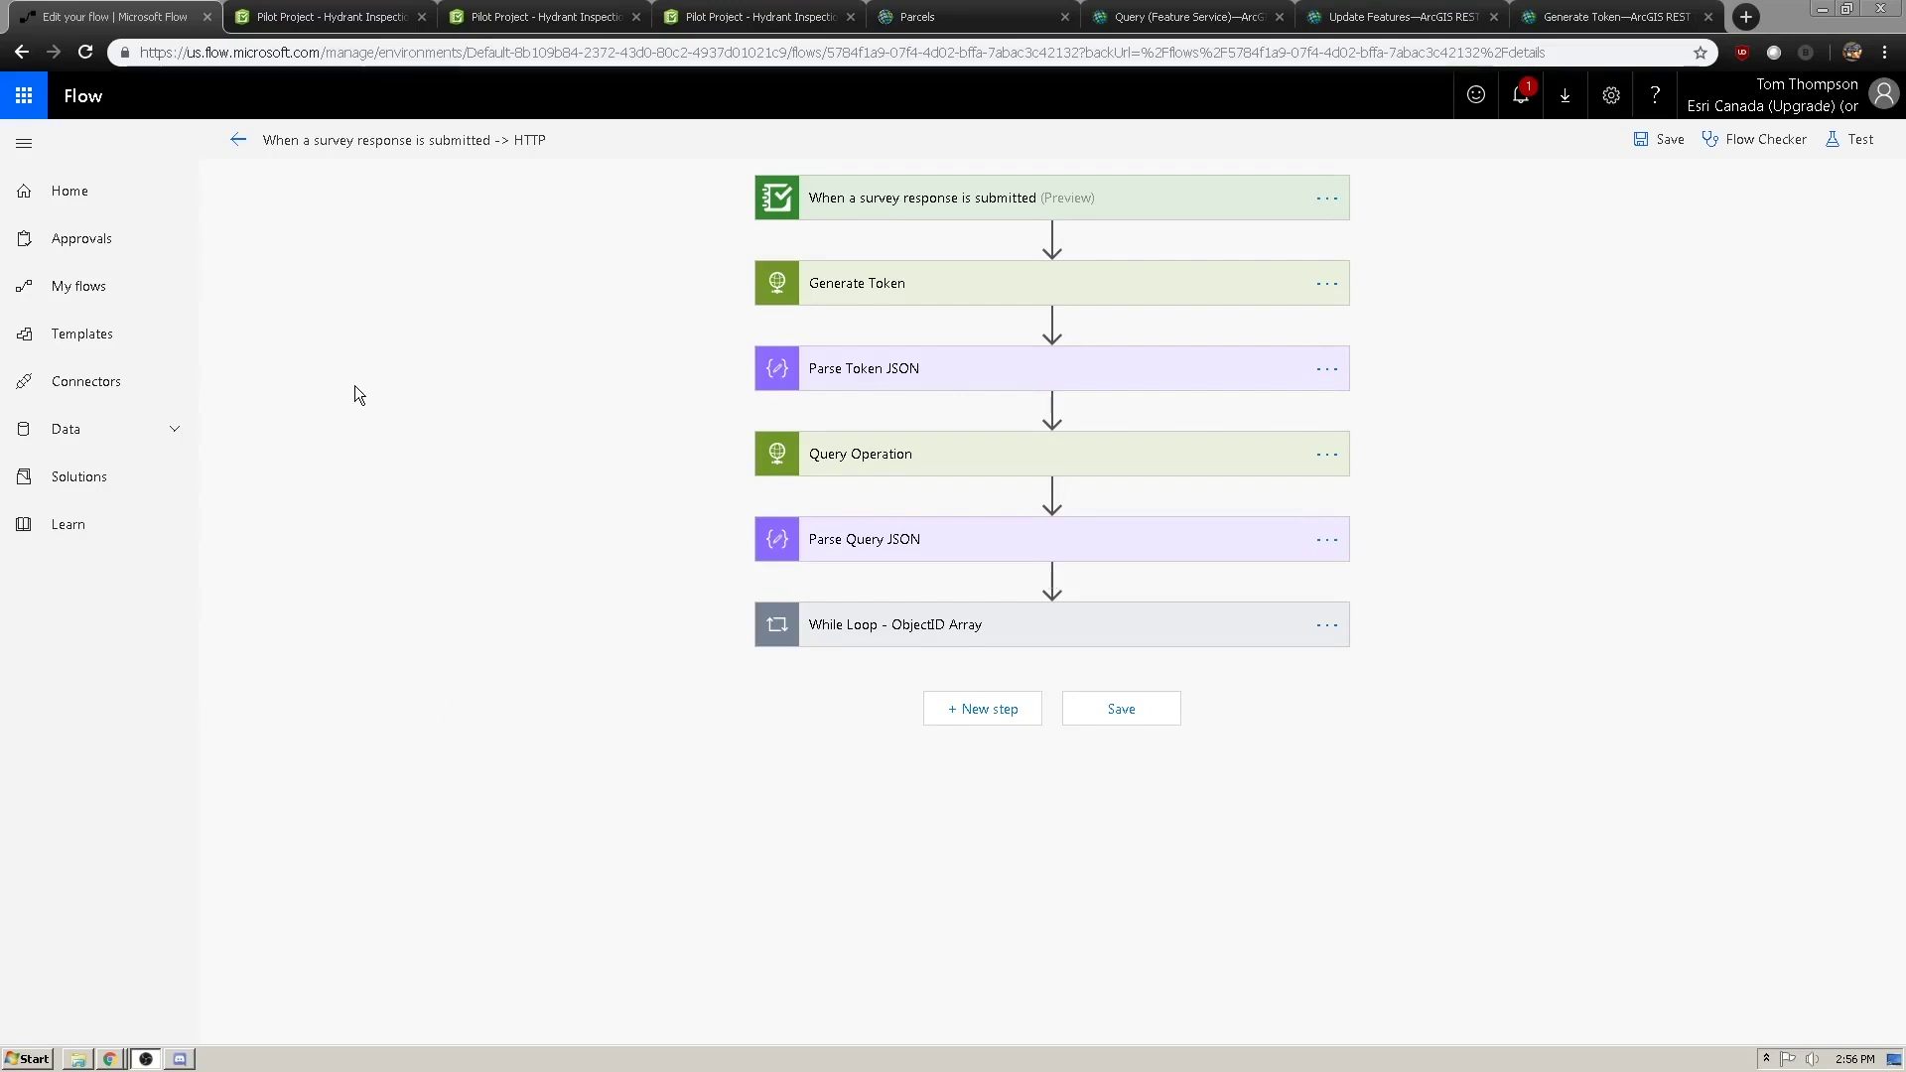
- Expand the 'When a survey response is submitted' trigger to show its chosen survey
left_click(848, 216)
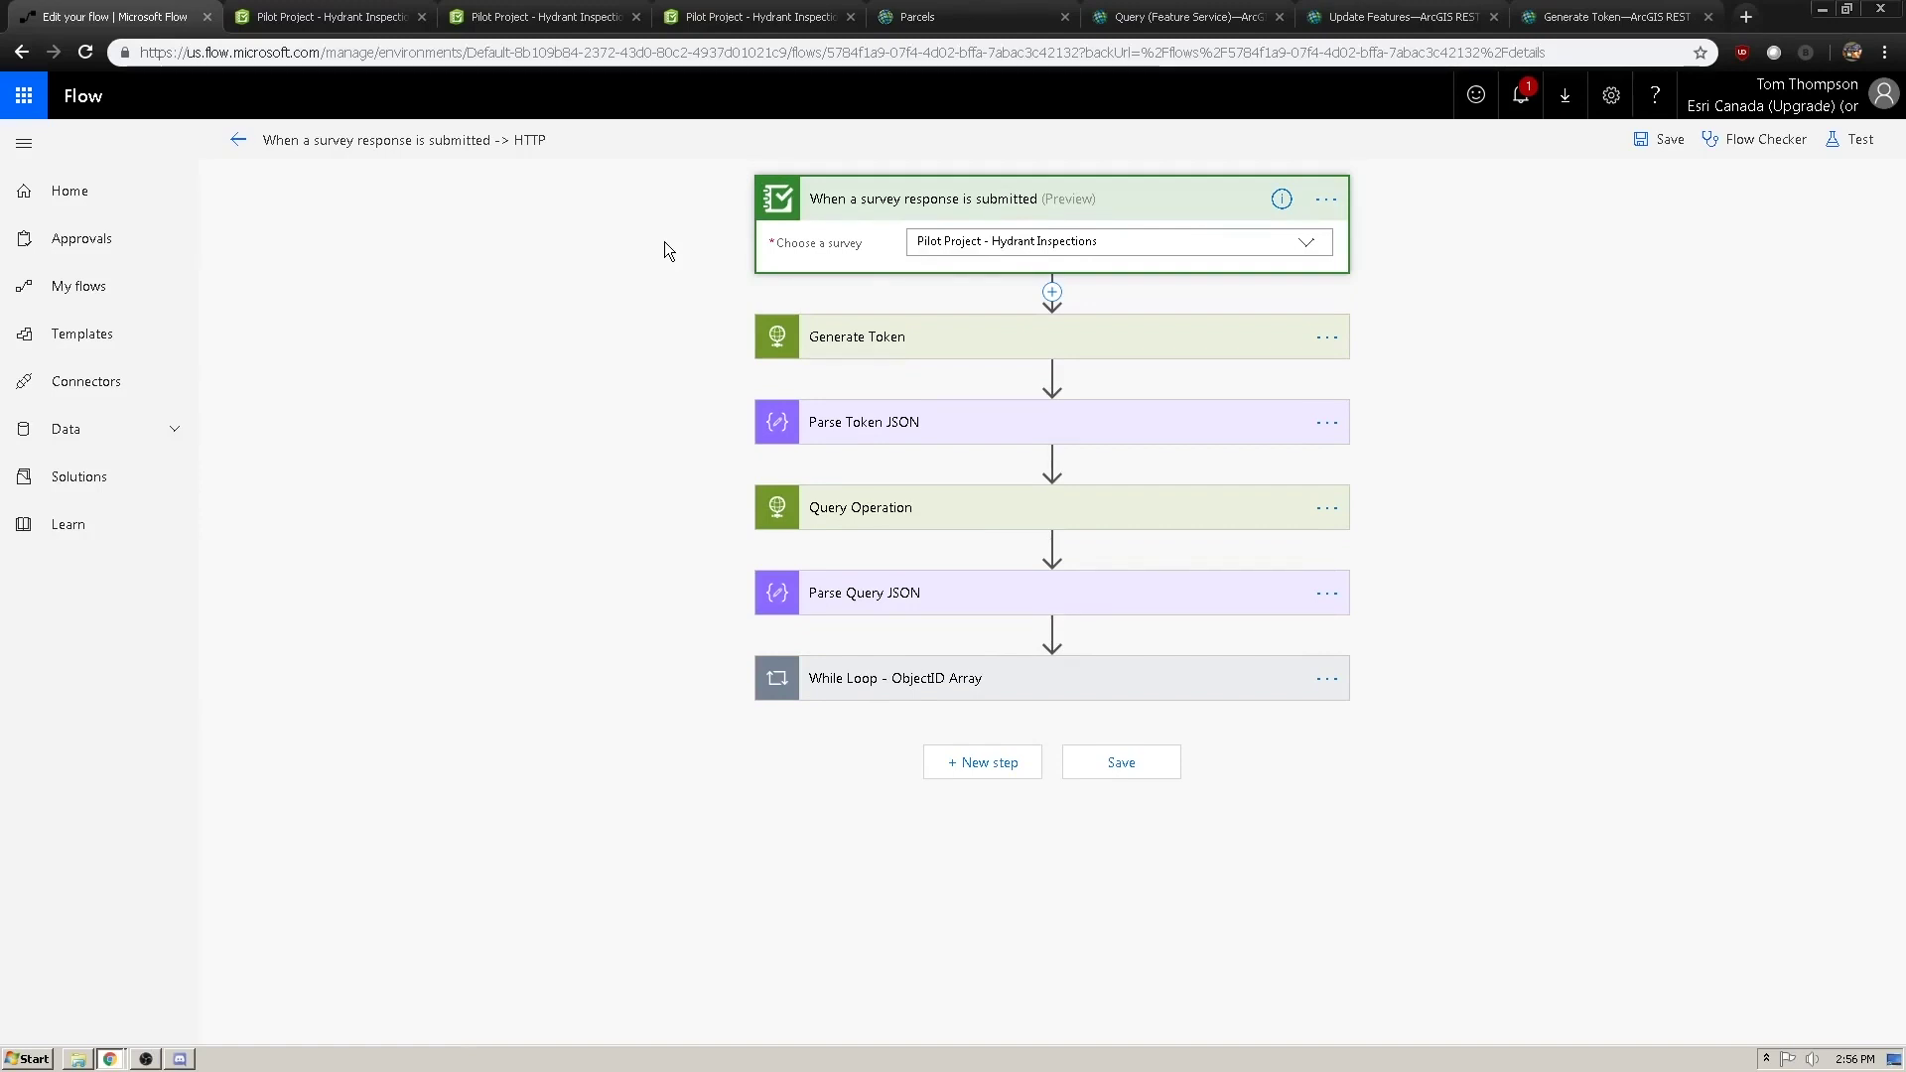
- Choose the Pilot Project - Hydrant Inspections survey in the trigger and expand Generate Token
left_click(1128, 243)
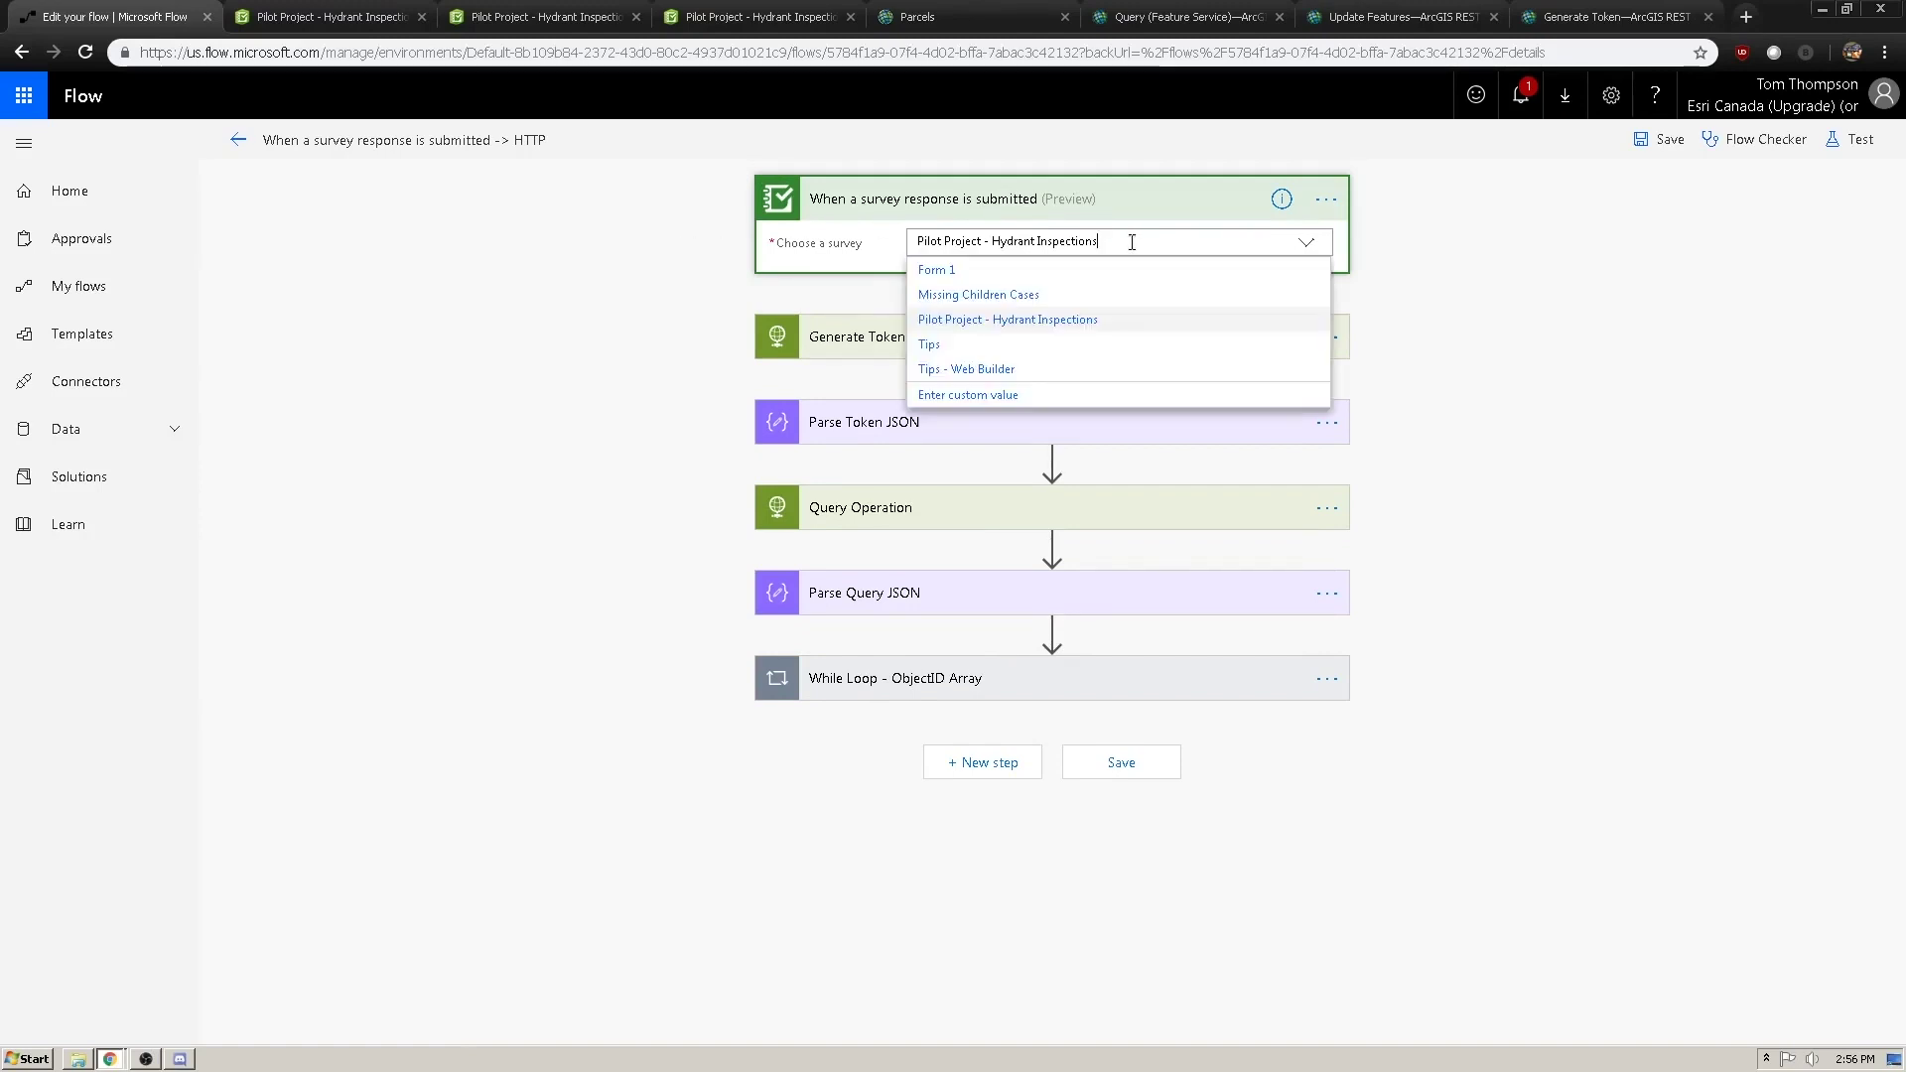
left_click(977, 322)
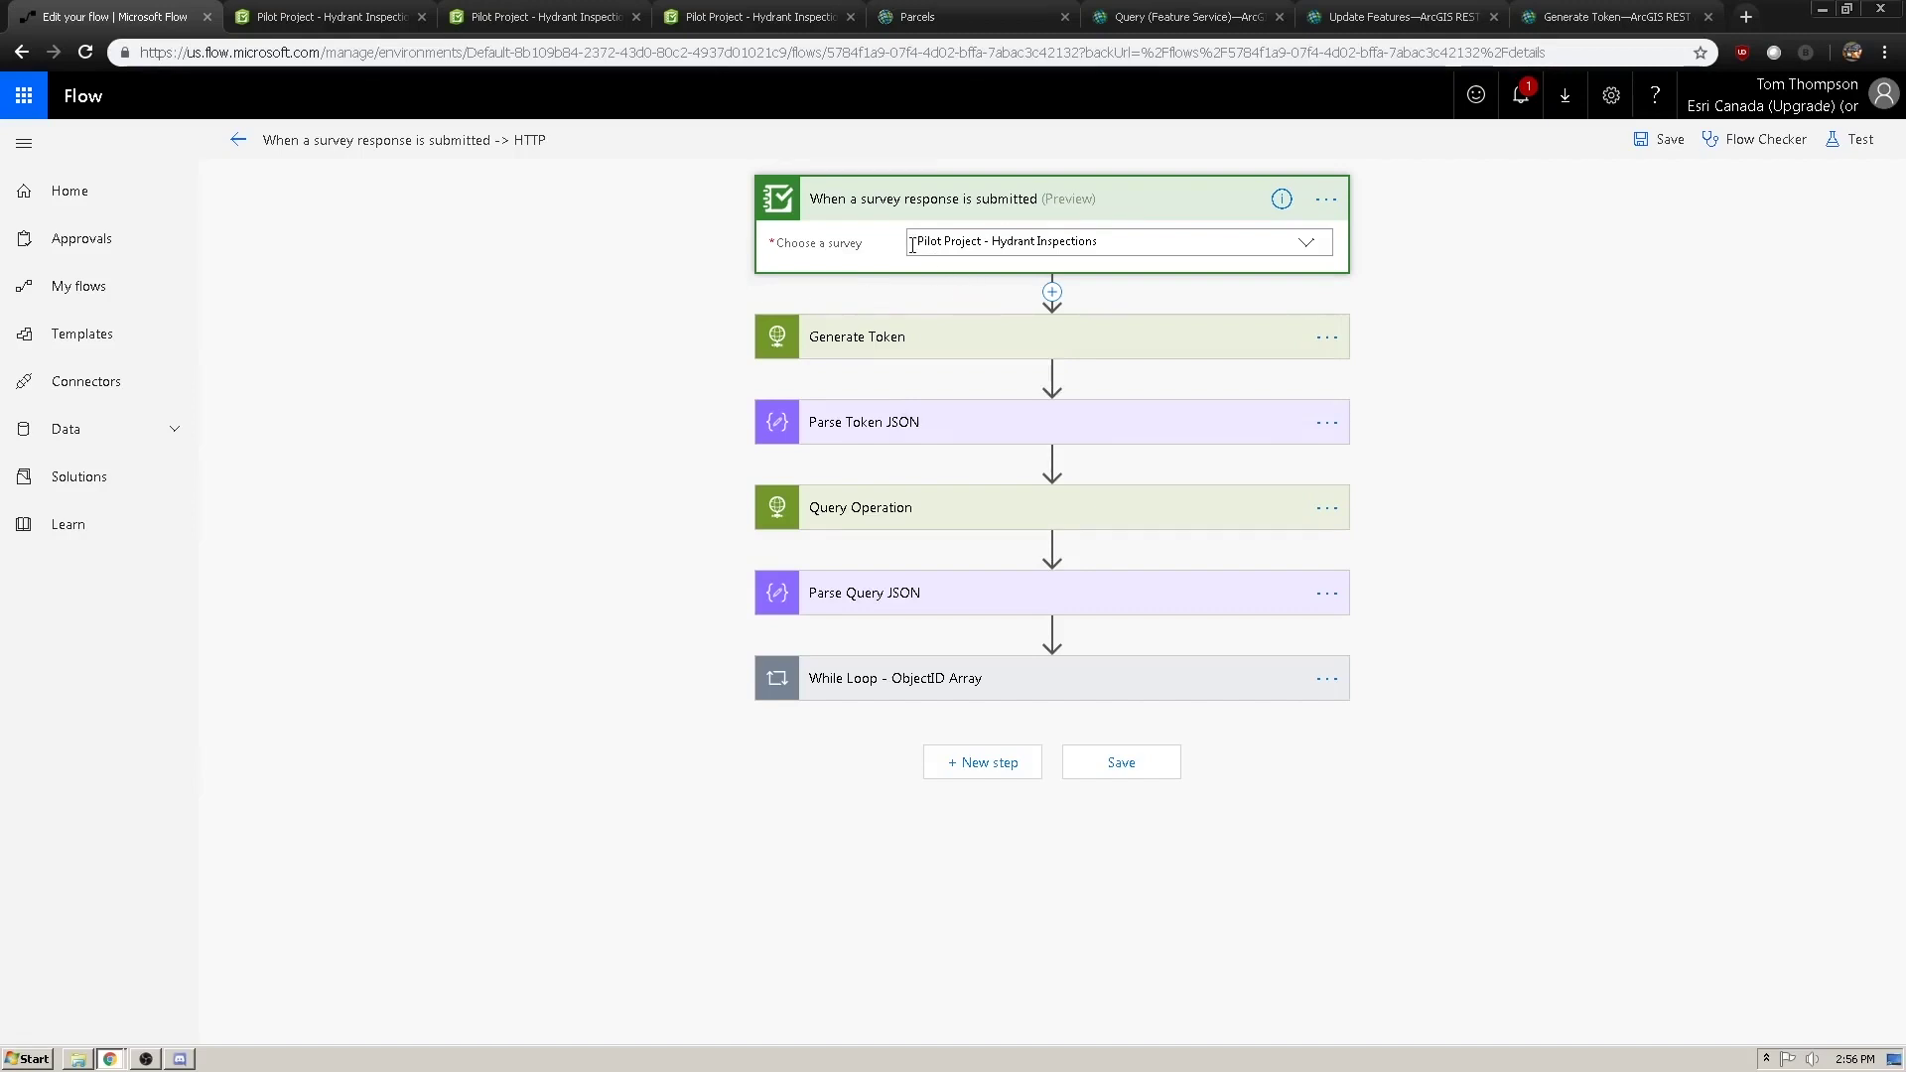
left_click(658, 246)
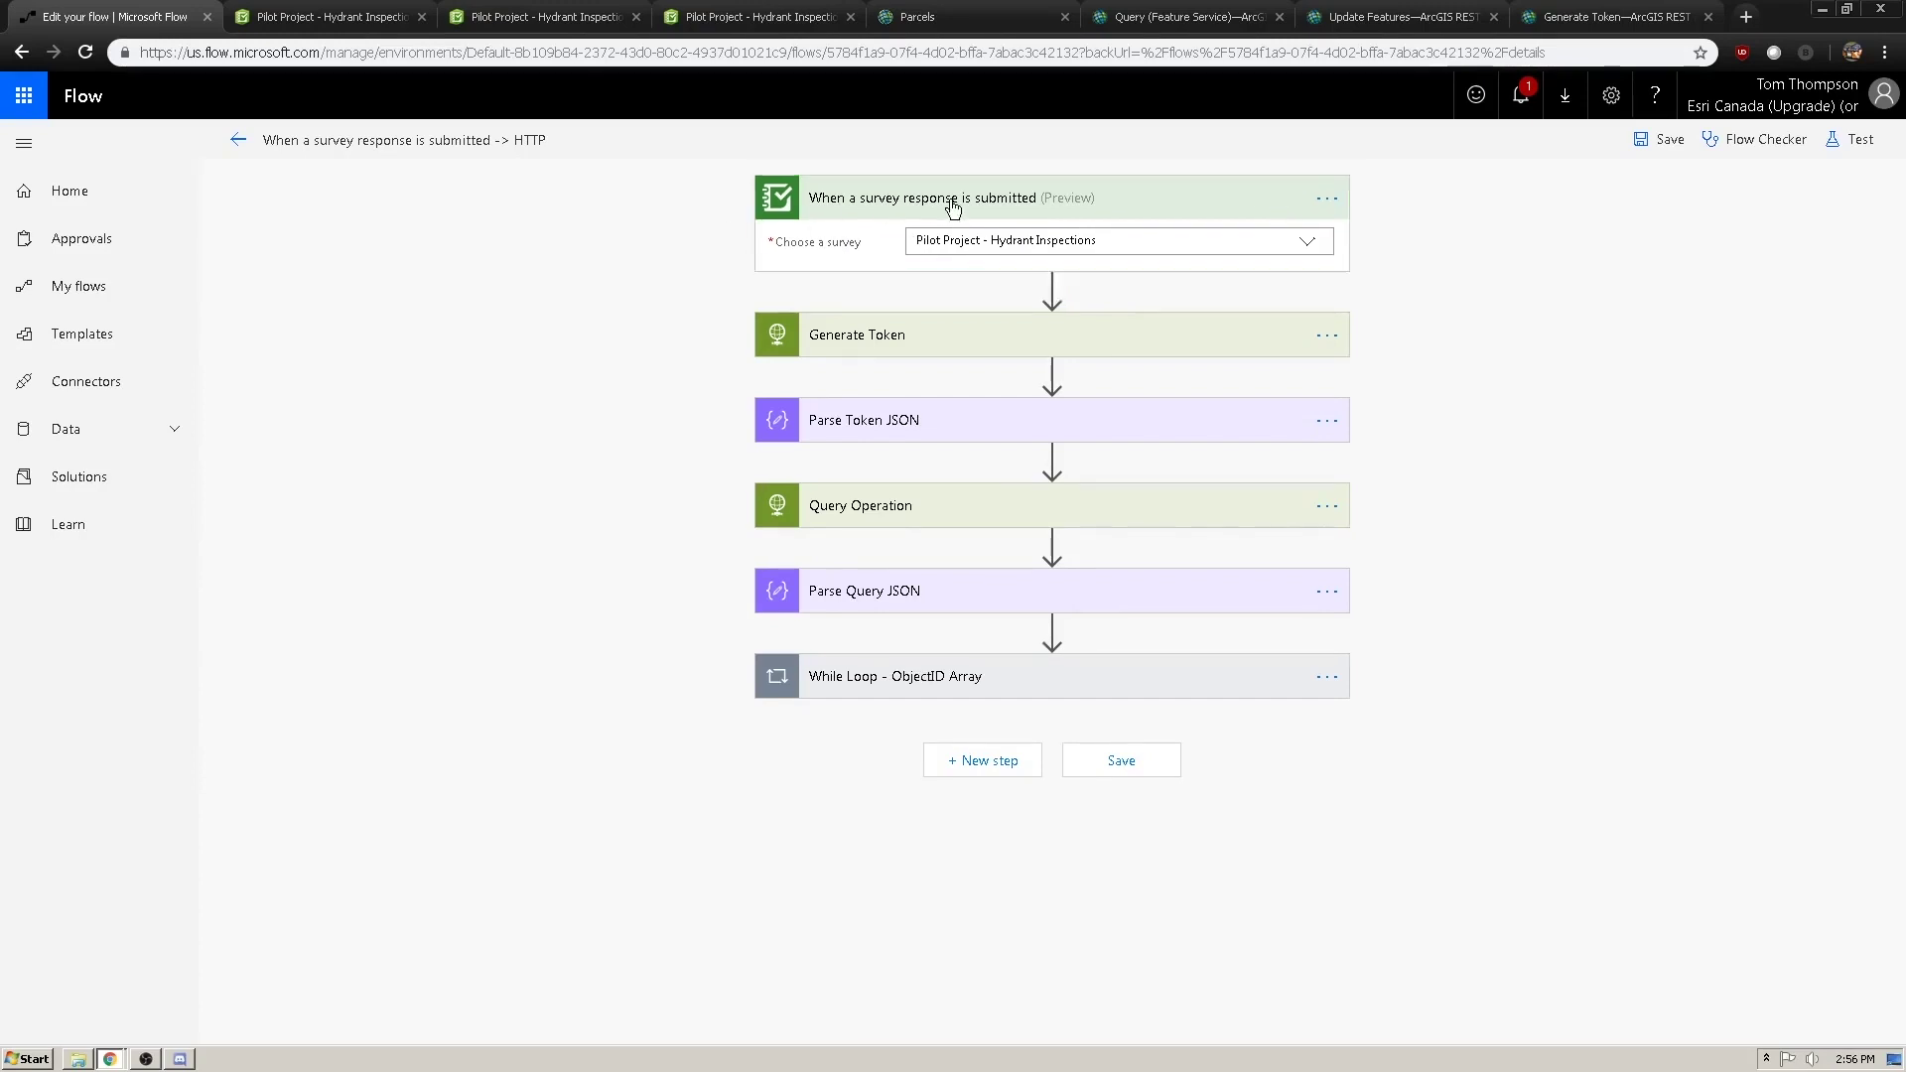
left_click(886, 343)
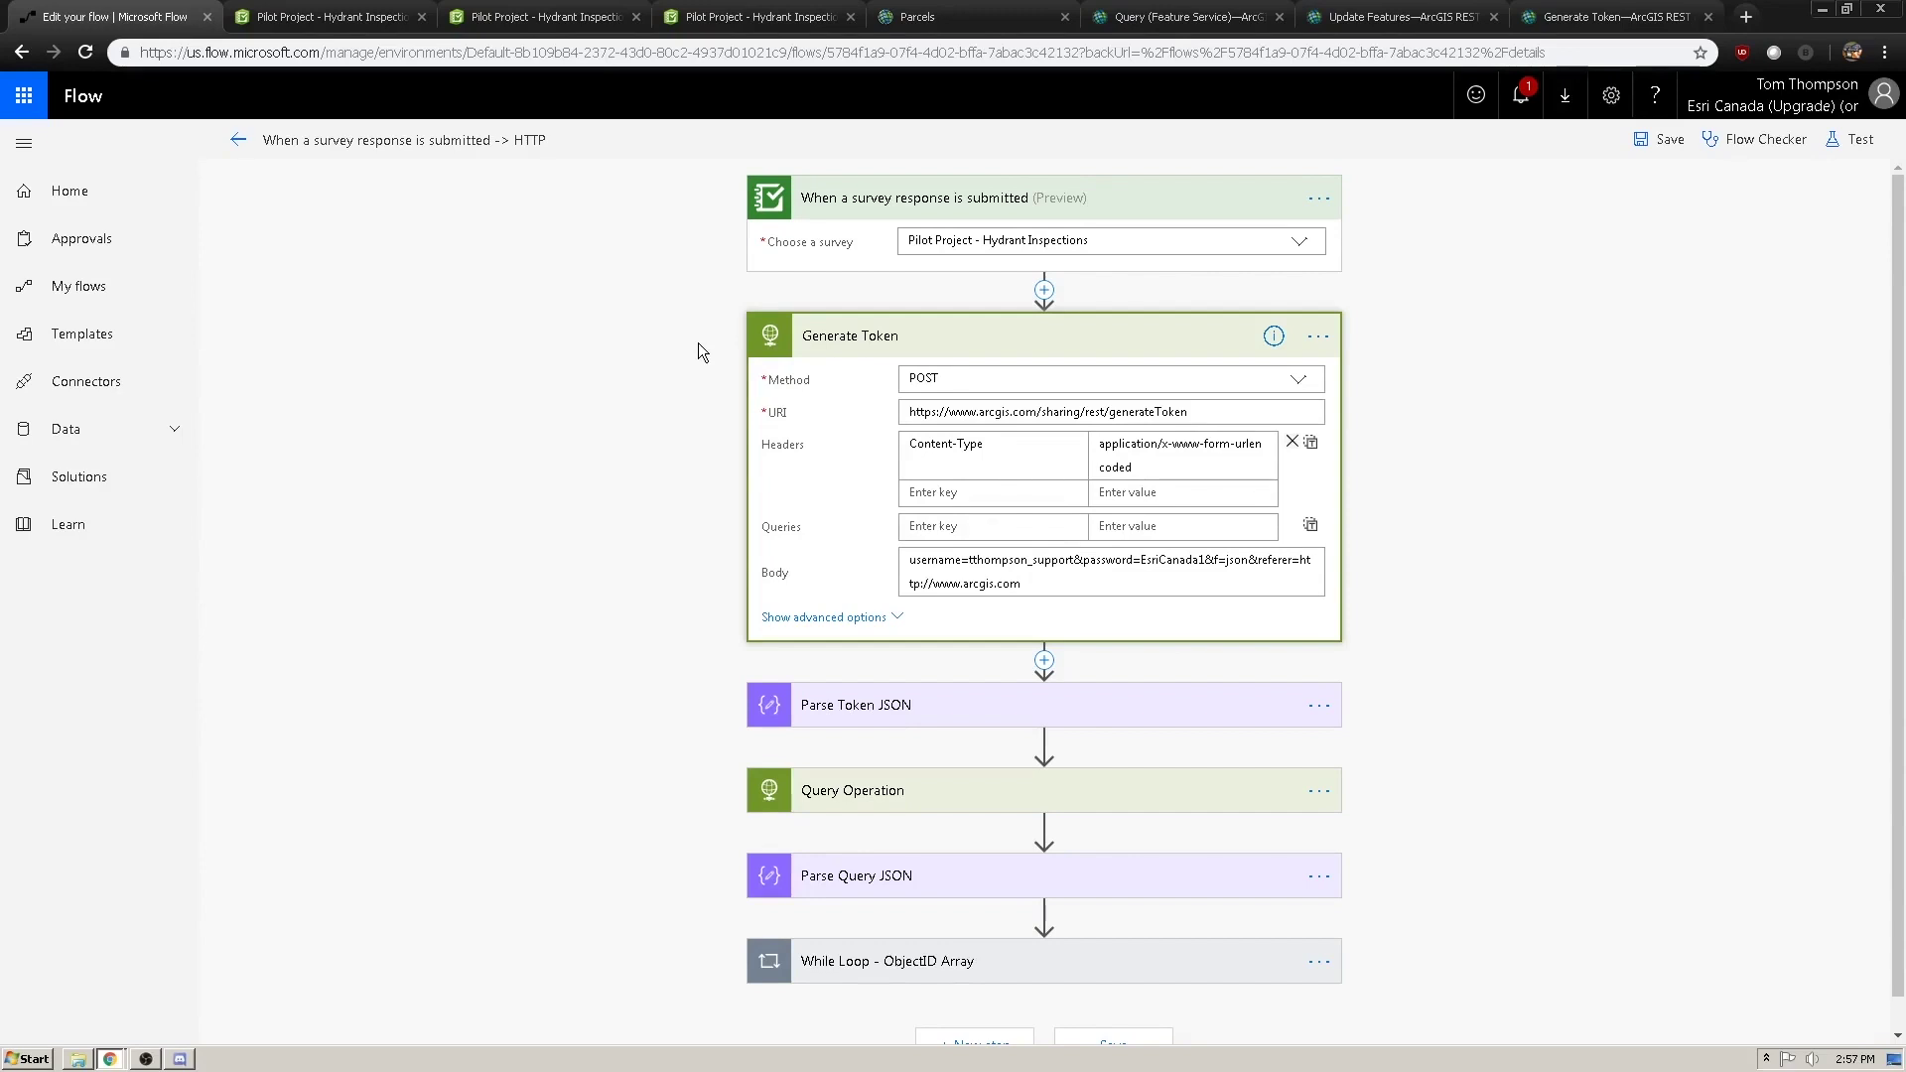
left_click(1566, 24)
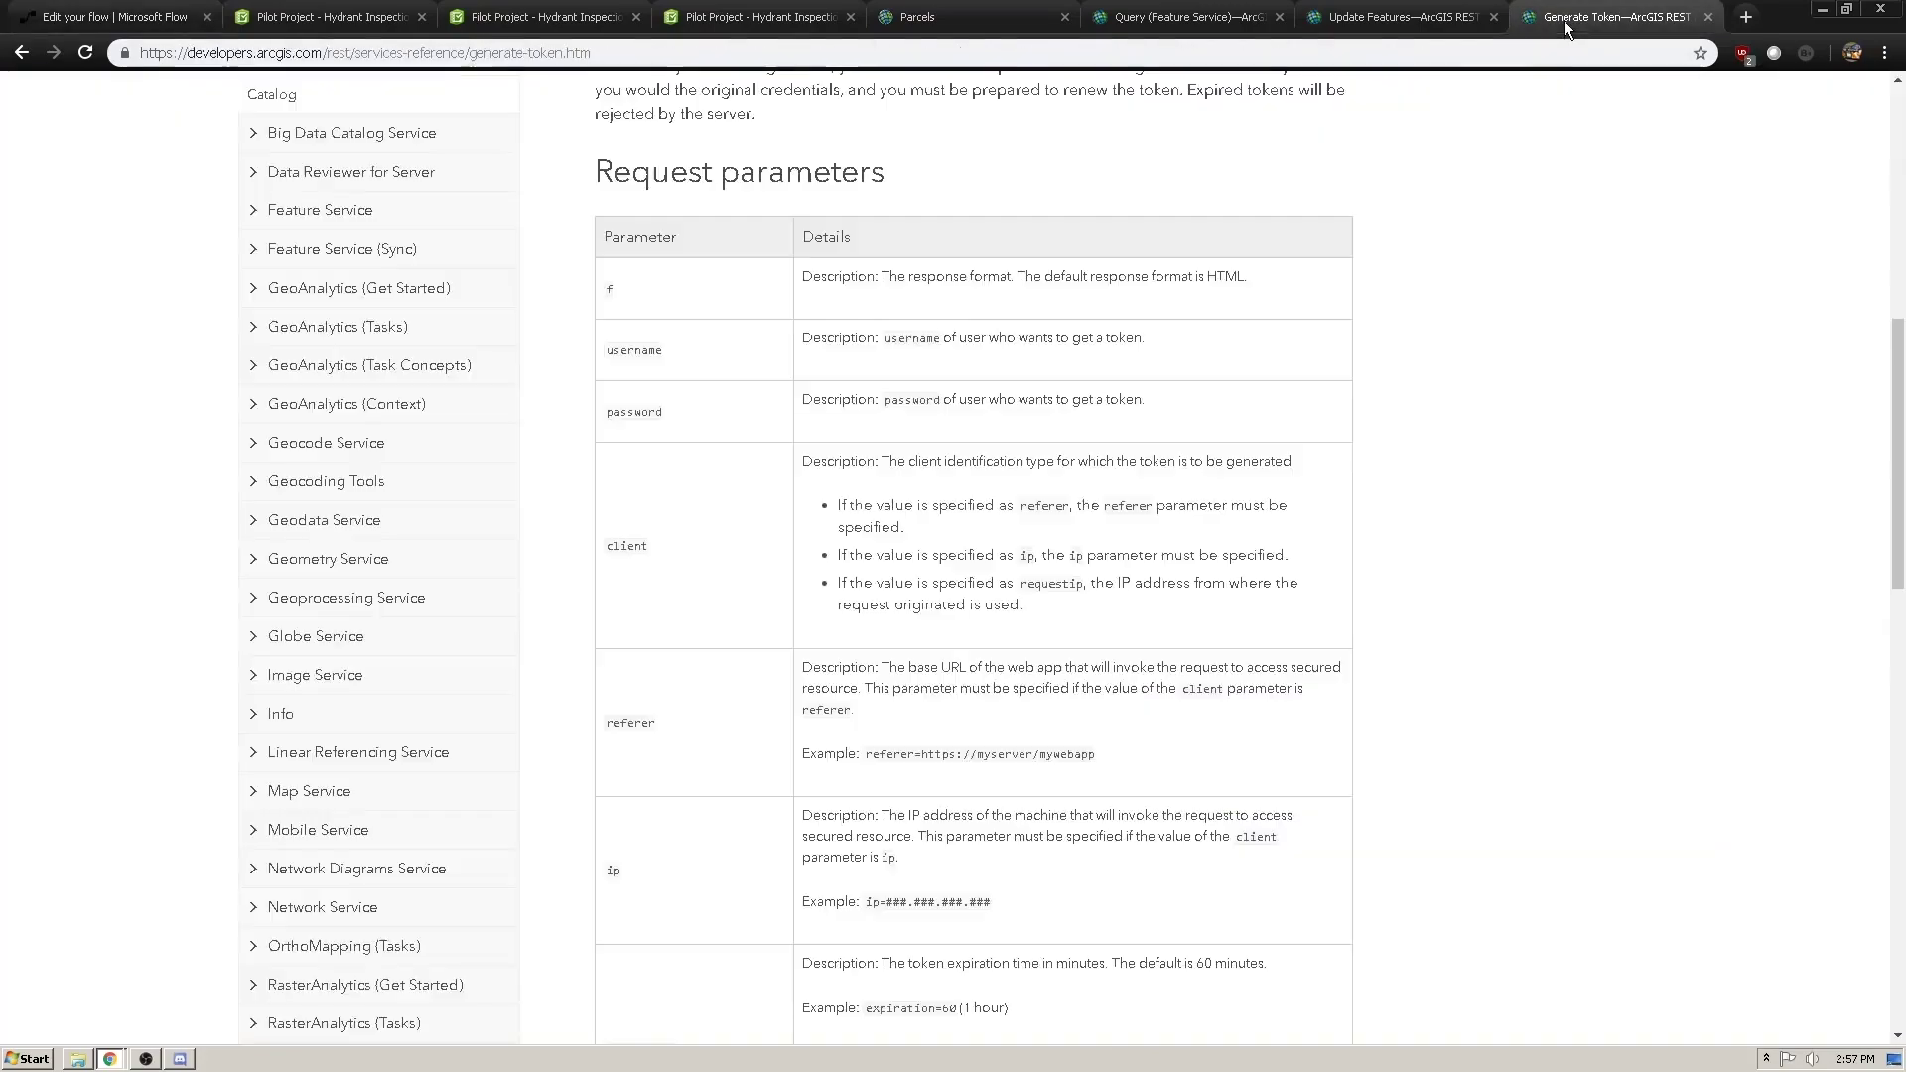
scroll(1525, 187, "down", 2)
left_click_drag(1902, 447, 1884, 209)
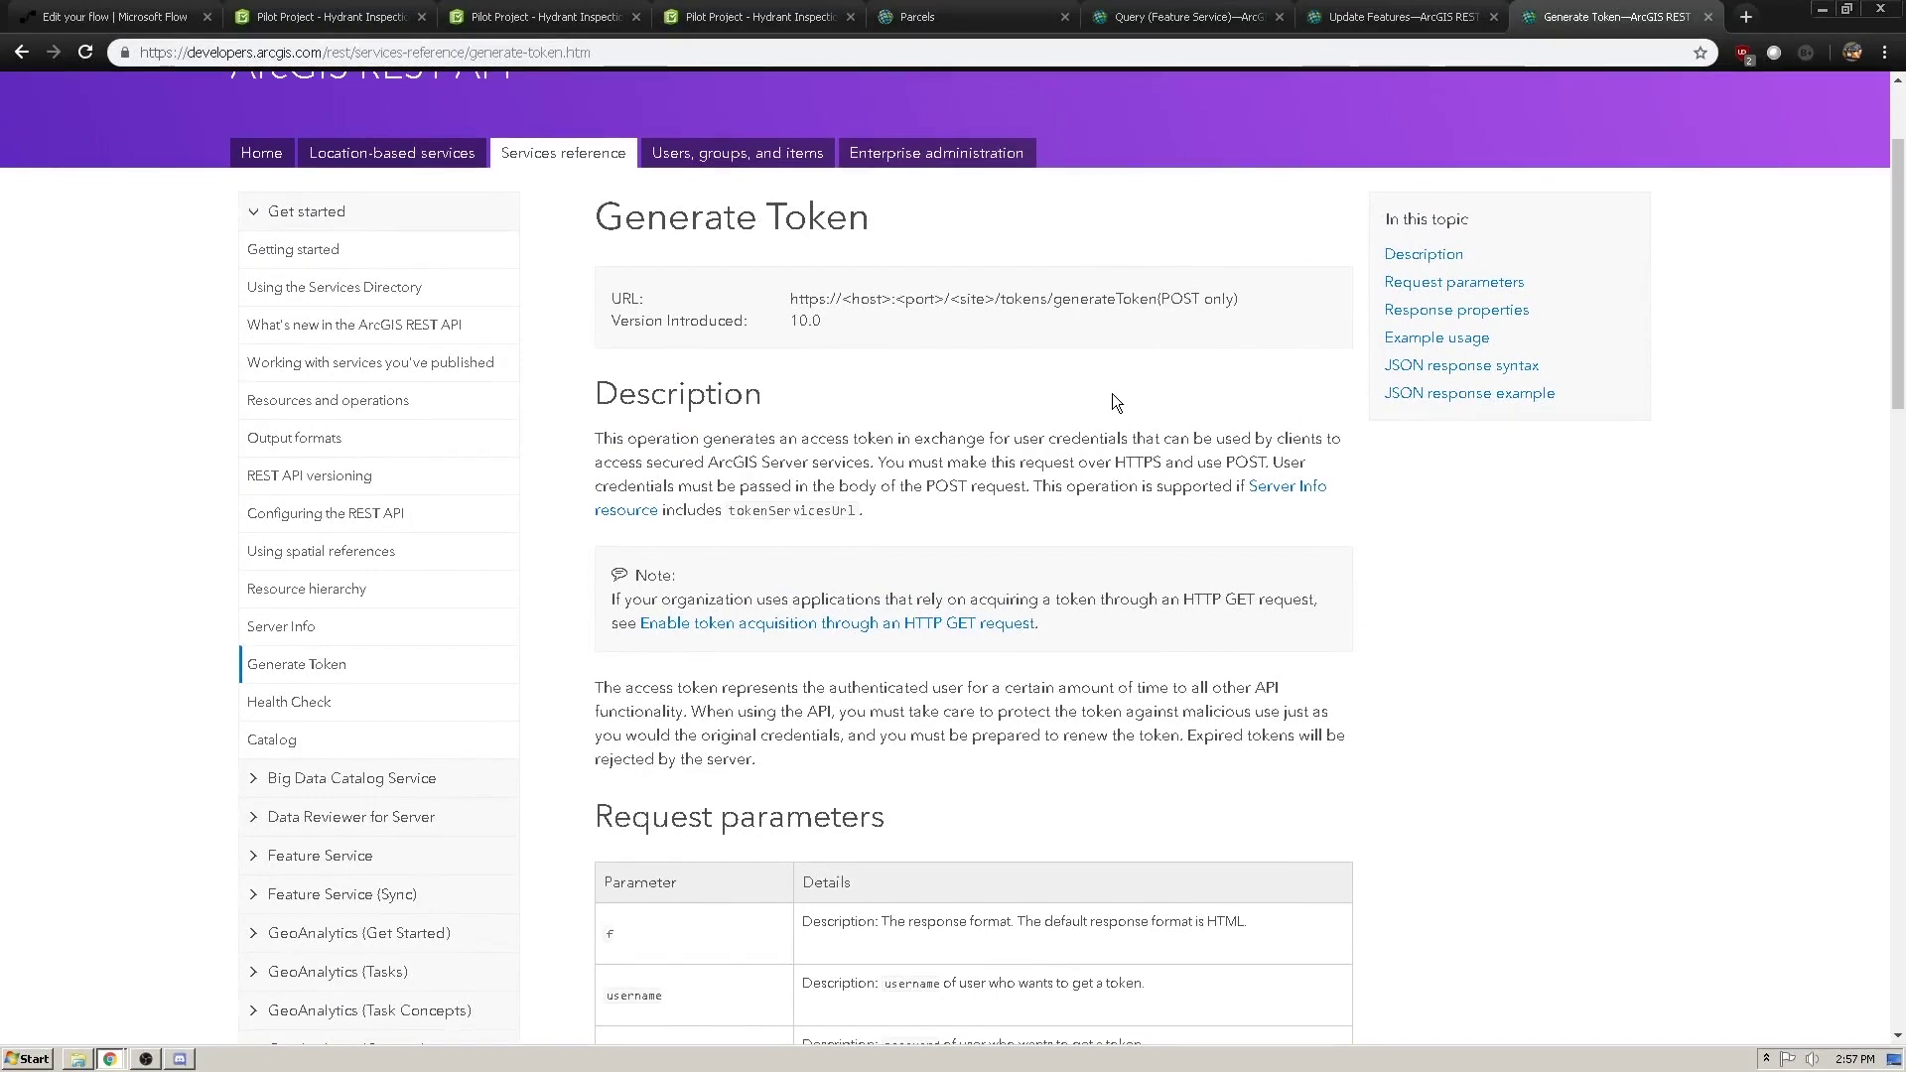
left_click(110, 17)
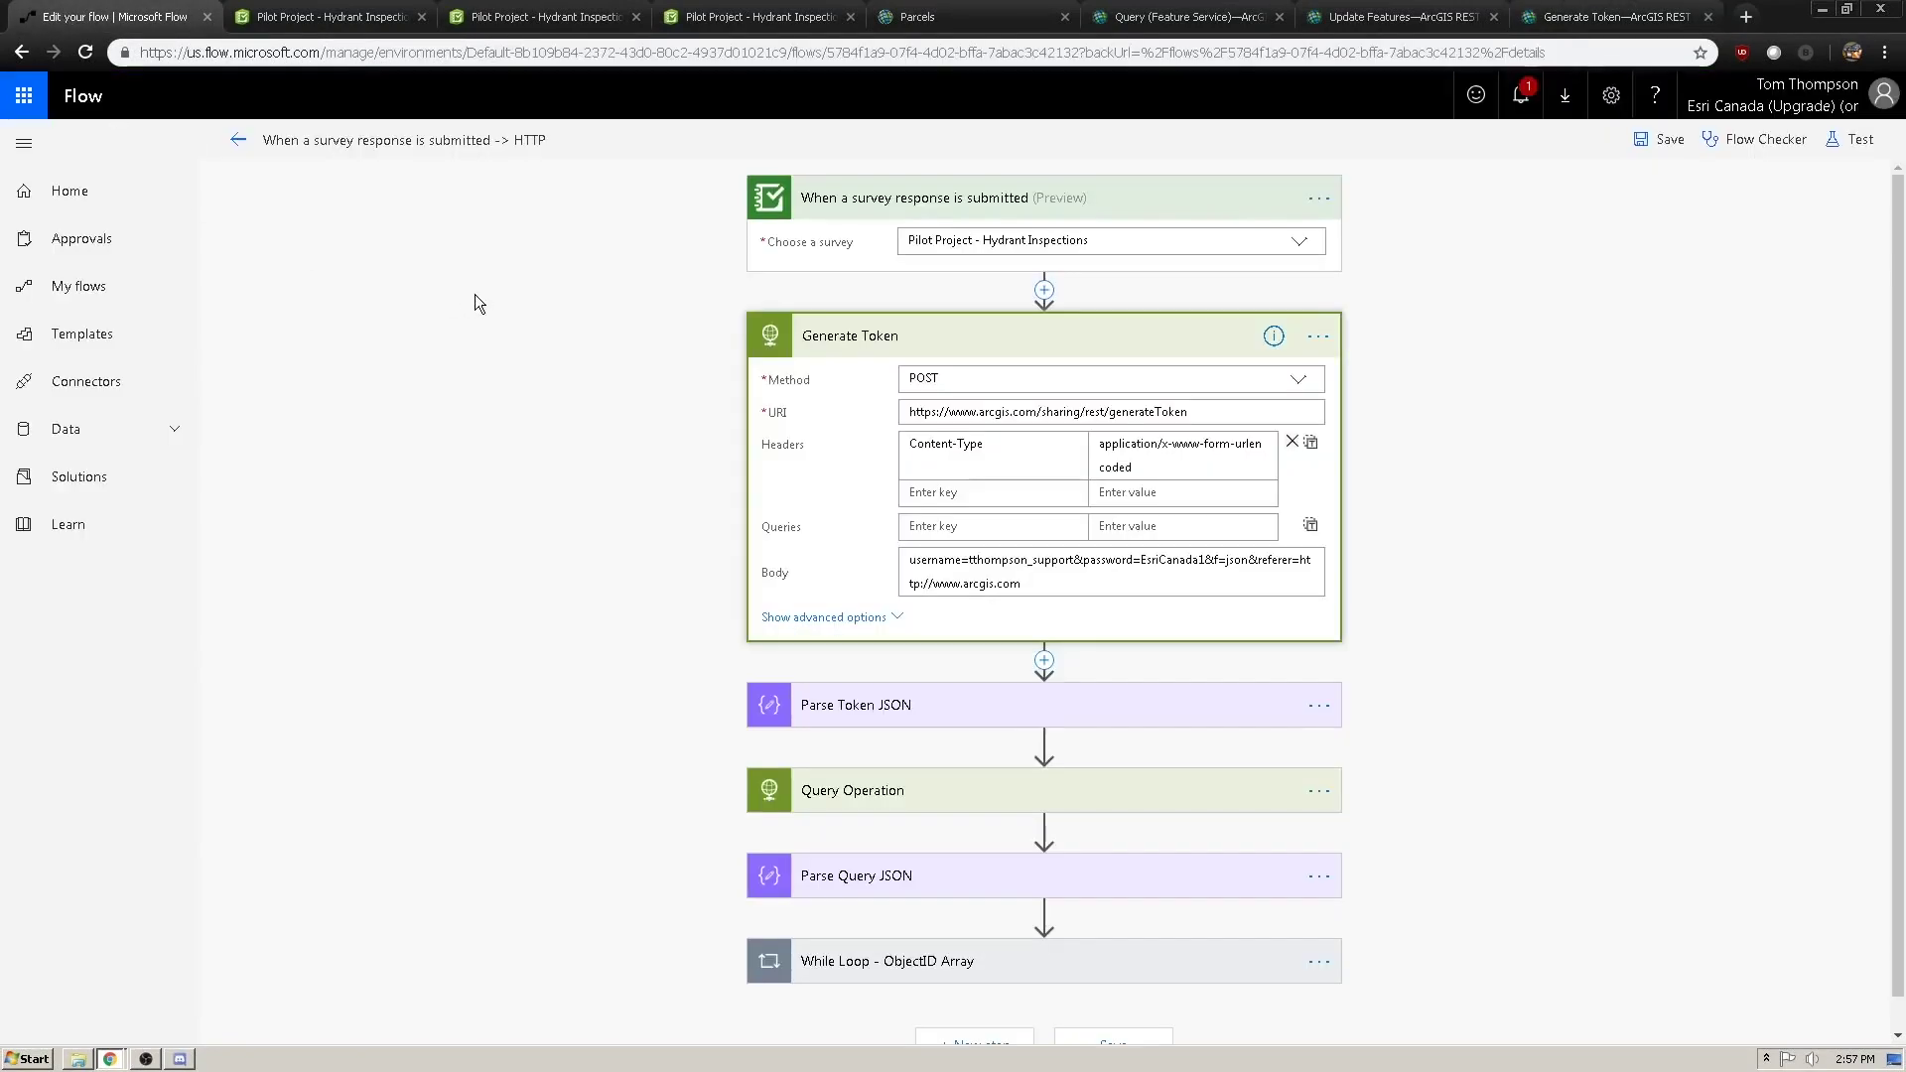
left_click(1047, 292)
left_click(1048, 316)
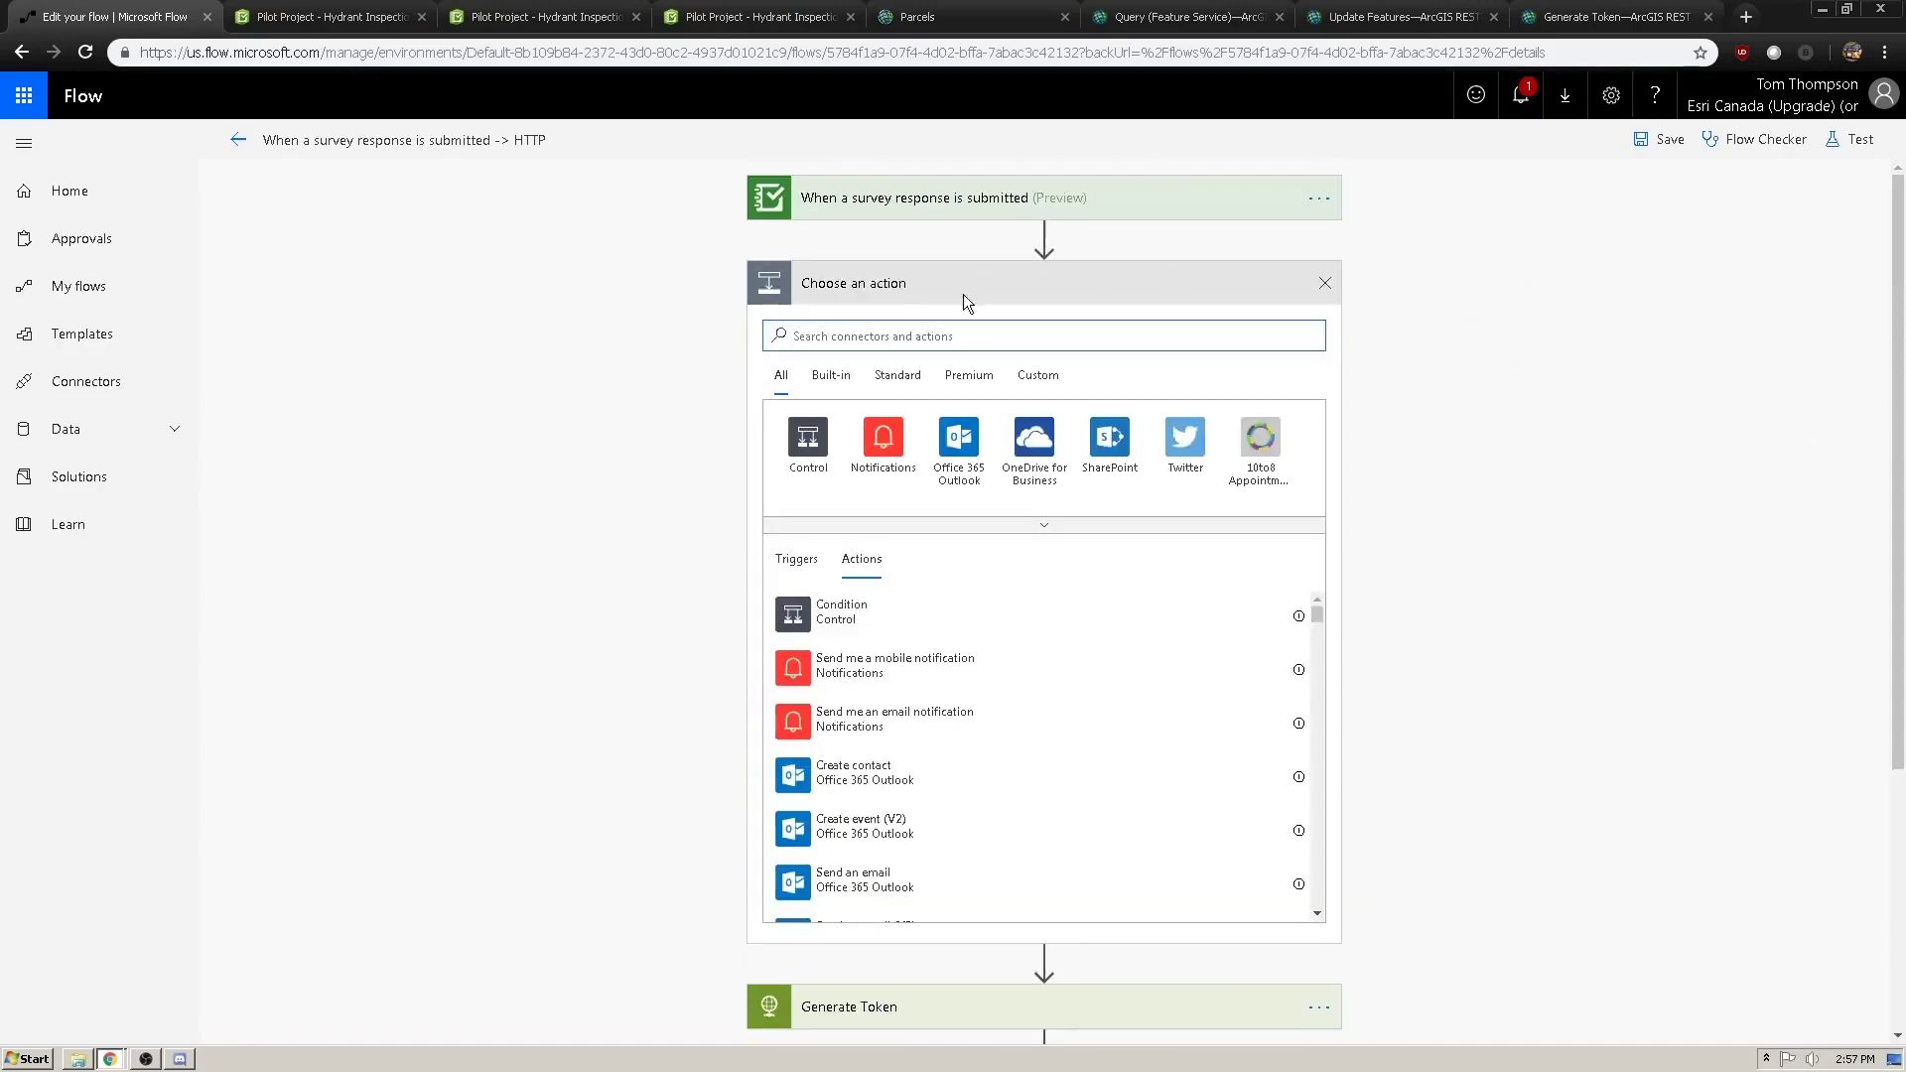
type("http")
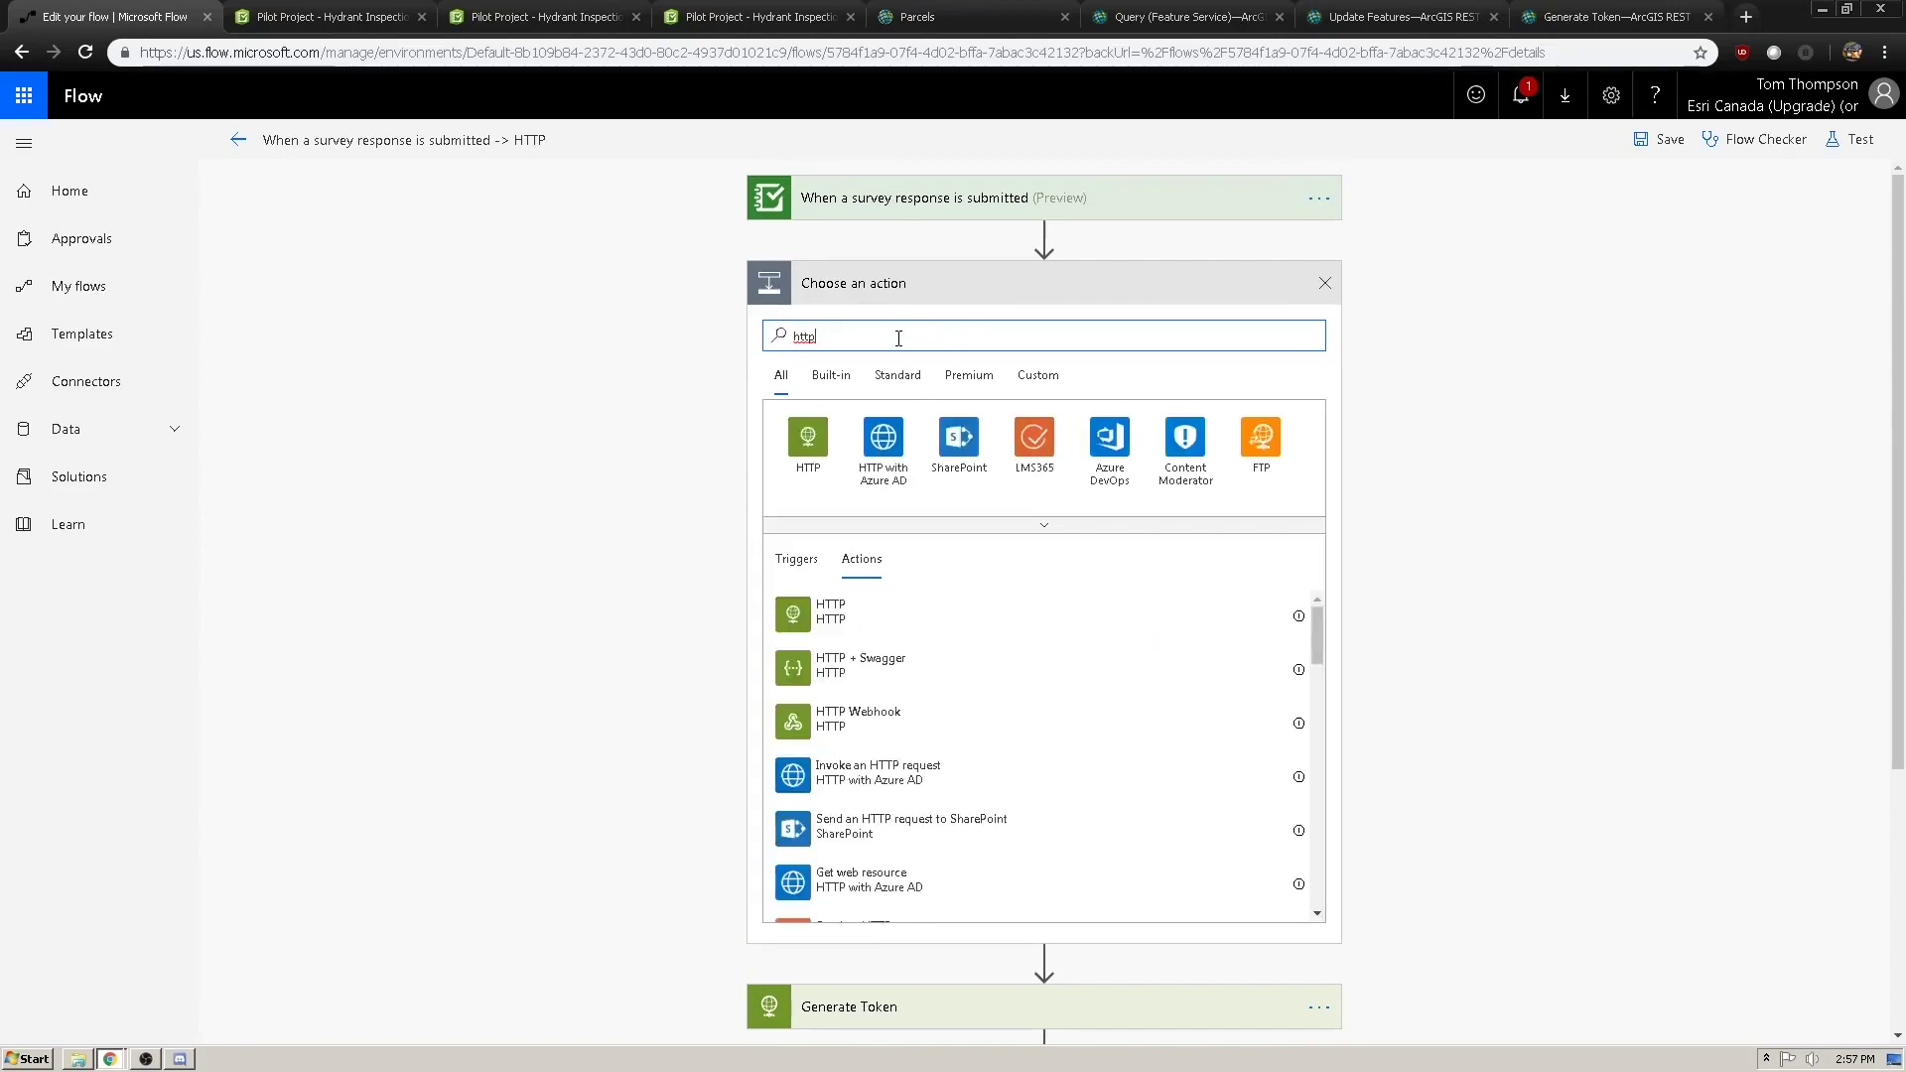
left_click(830, 612)
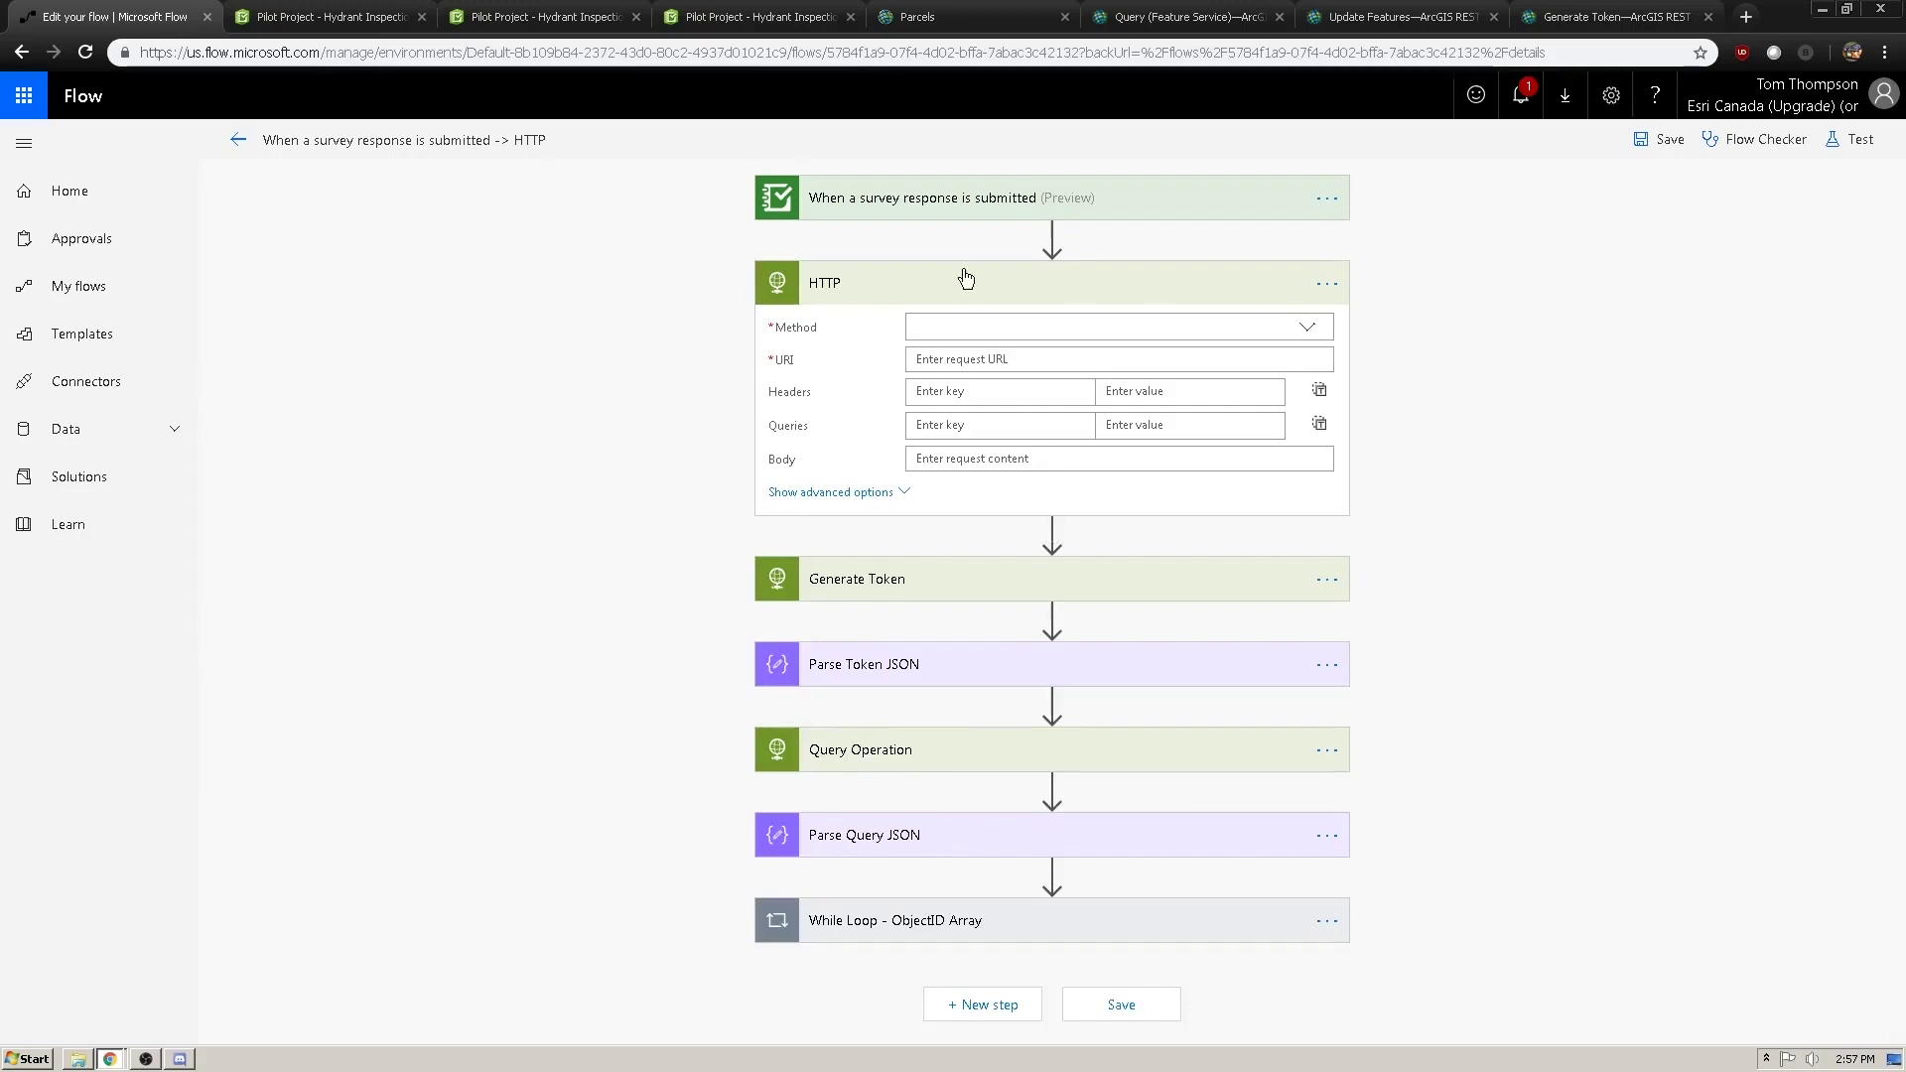
left_click(1328, 285)
left_click(1402, 438)
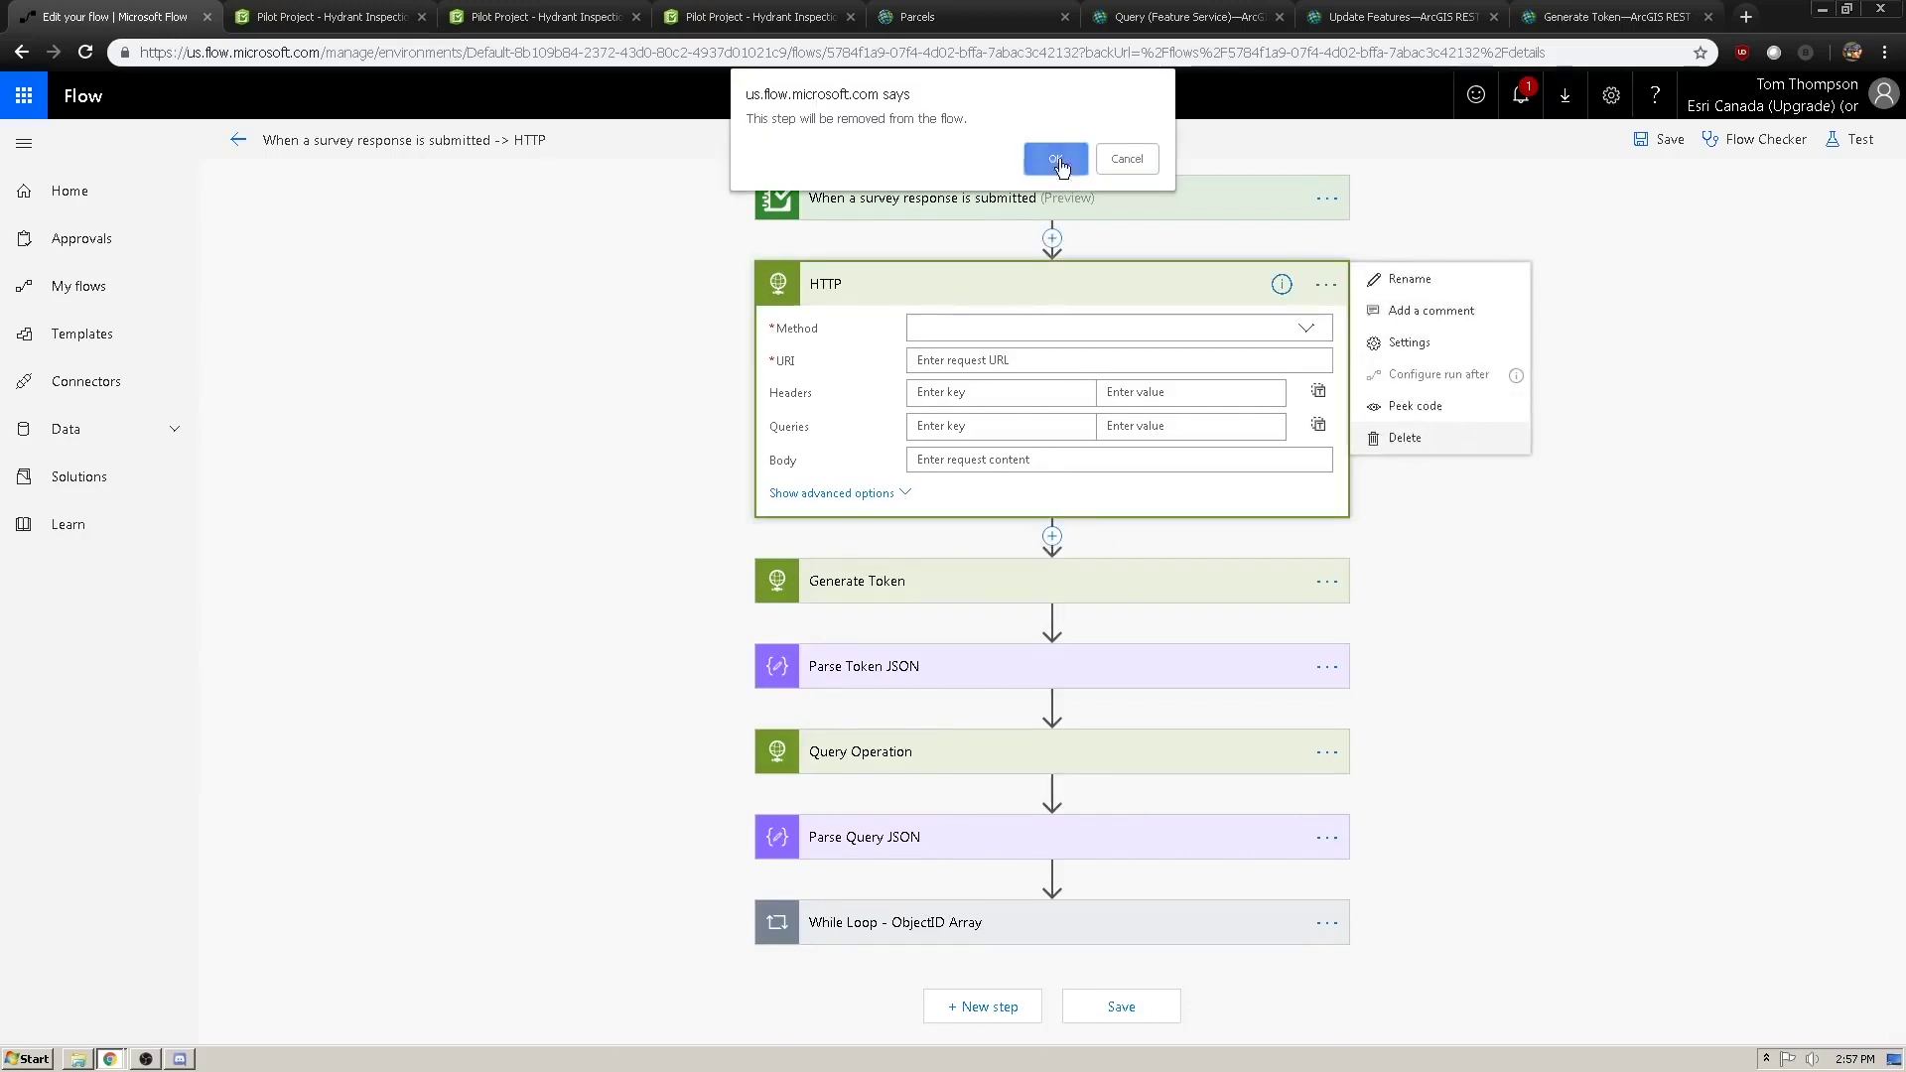
key("Return")
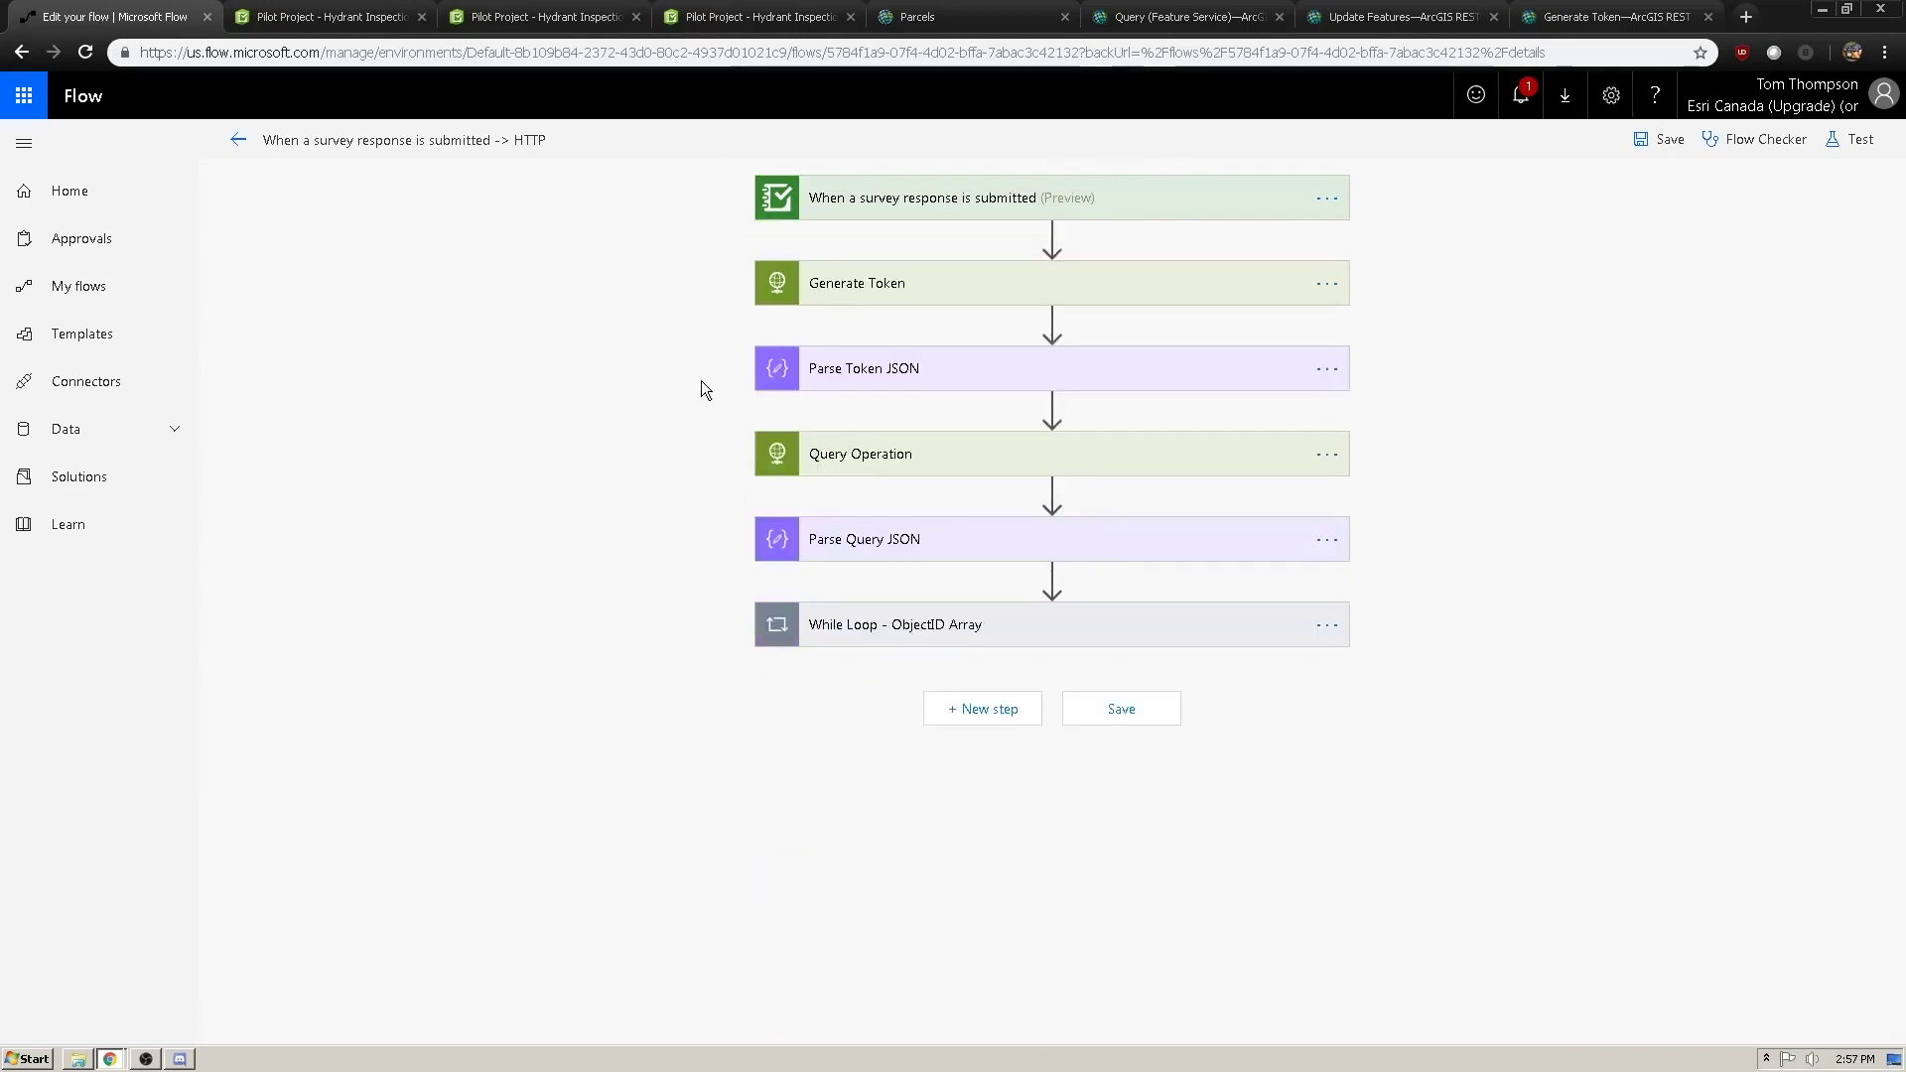
- Keep Generate Token's method as POST to the ArcGIS generateToken URL and review the request
left_click(830, 294)
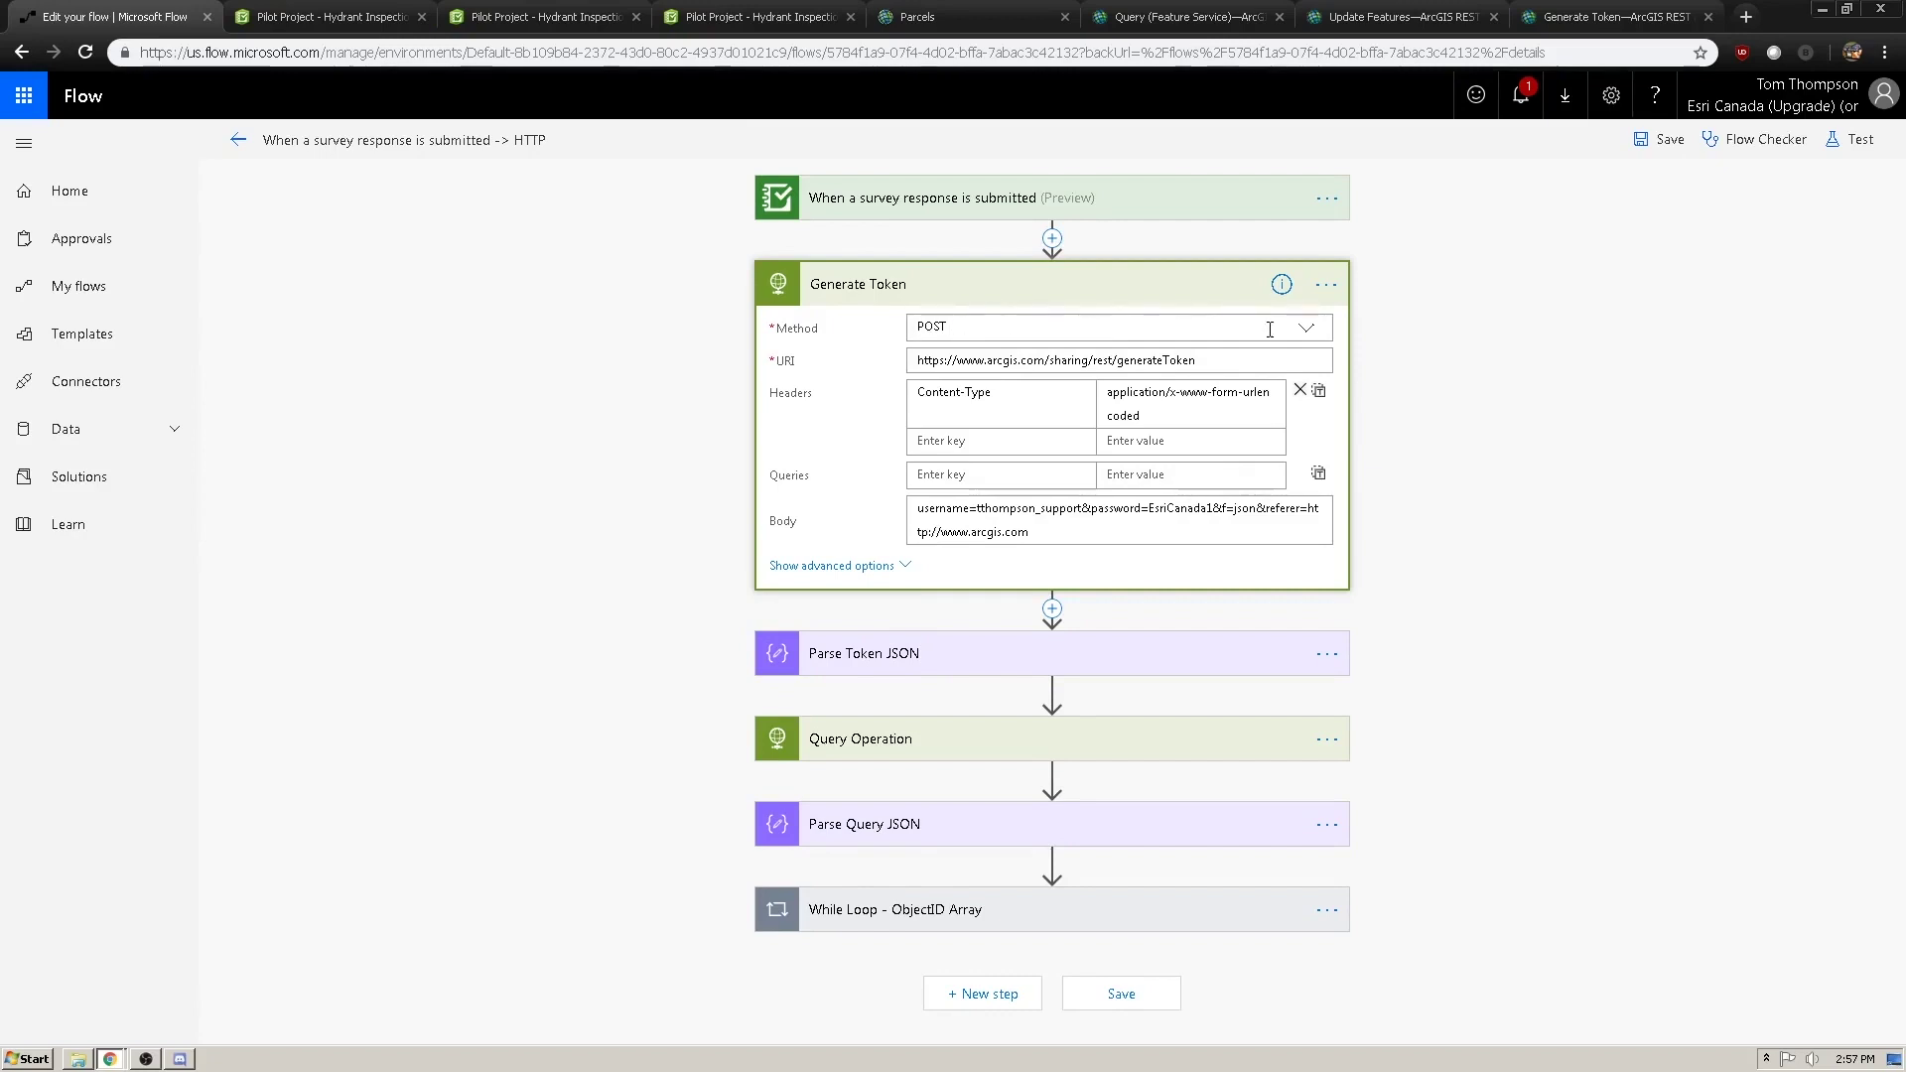
left_click(1308, 328)
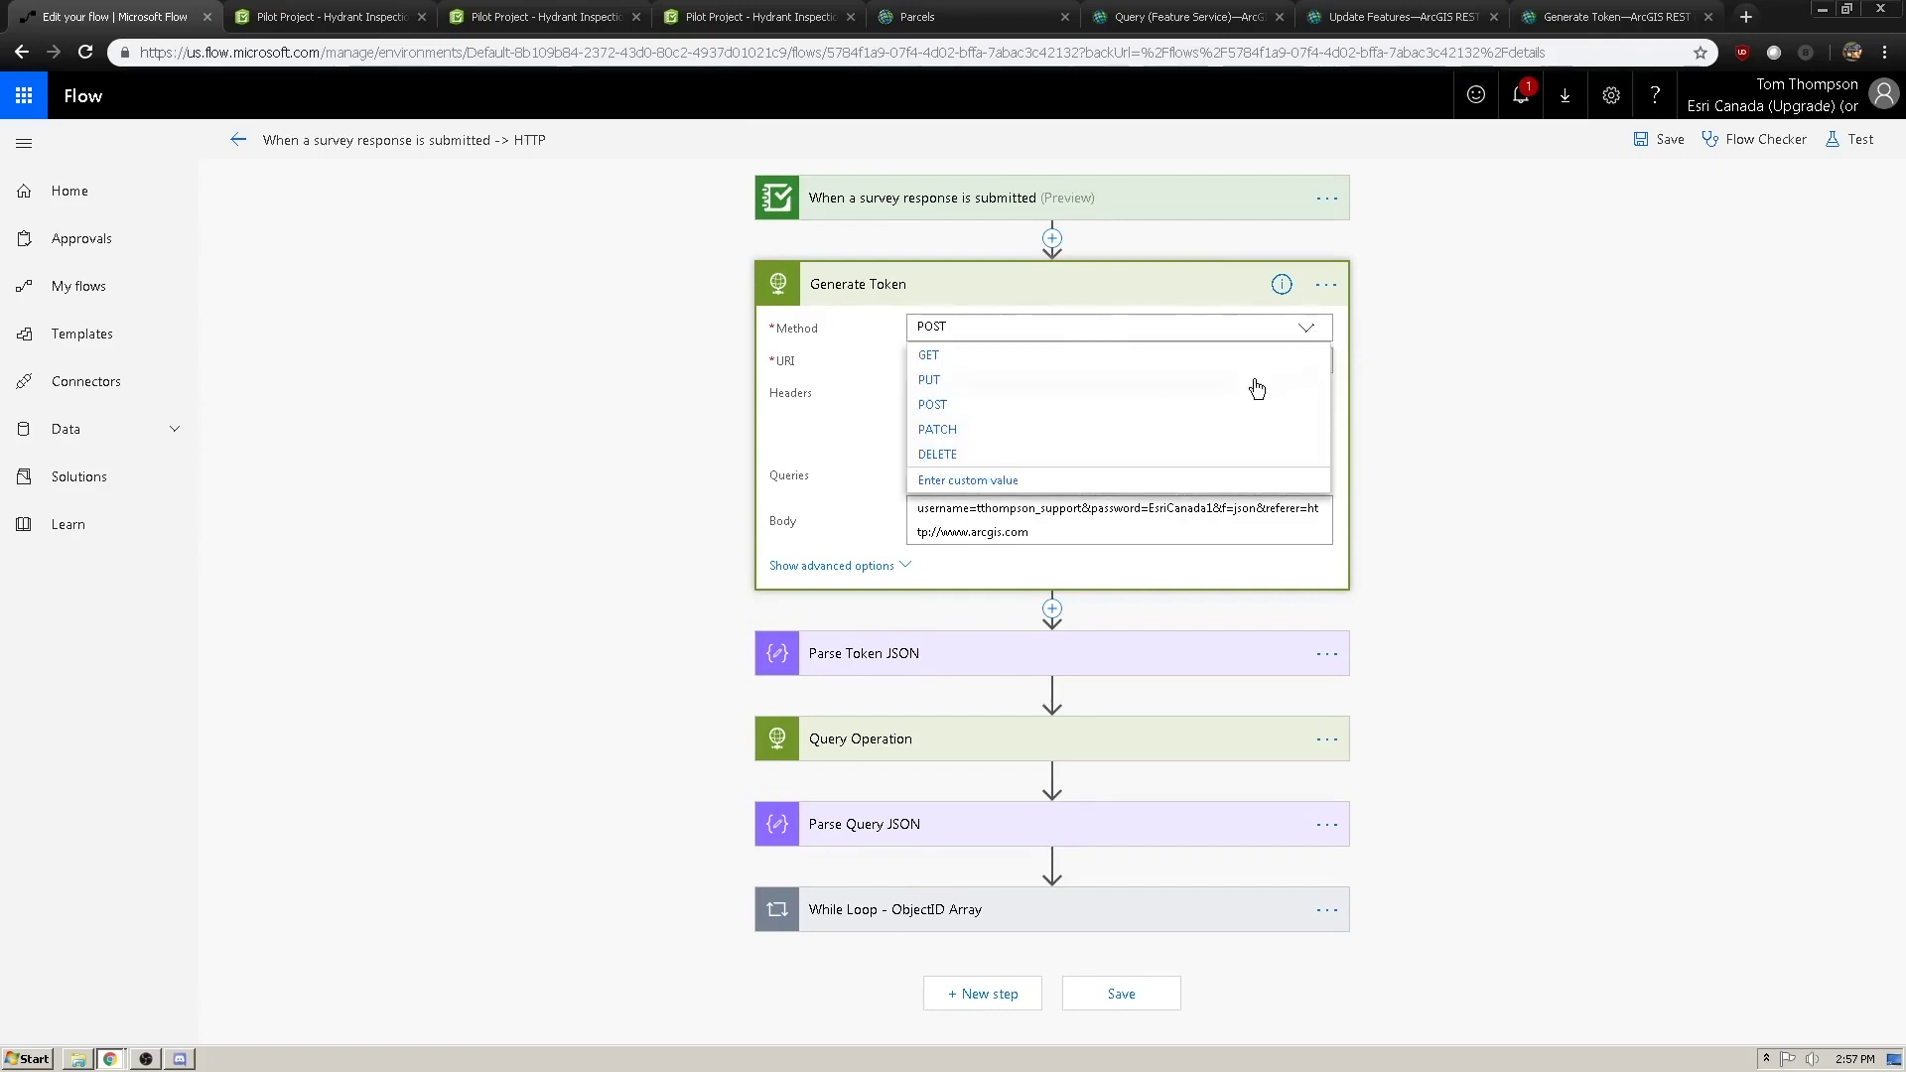
left_click(948, 406)
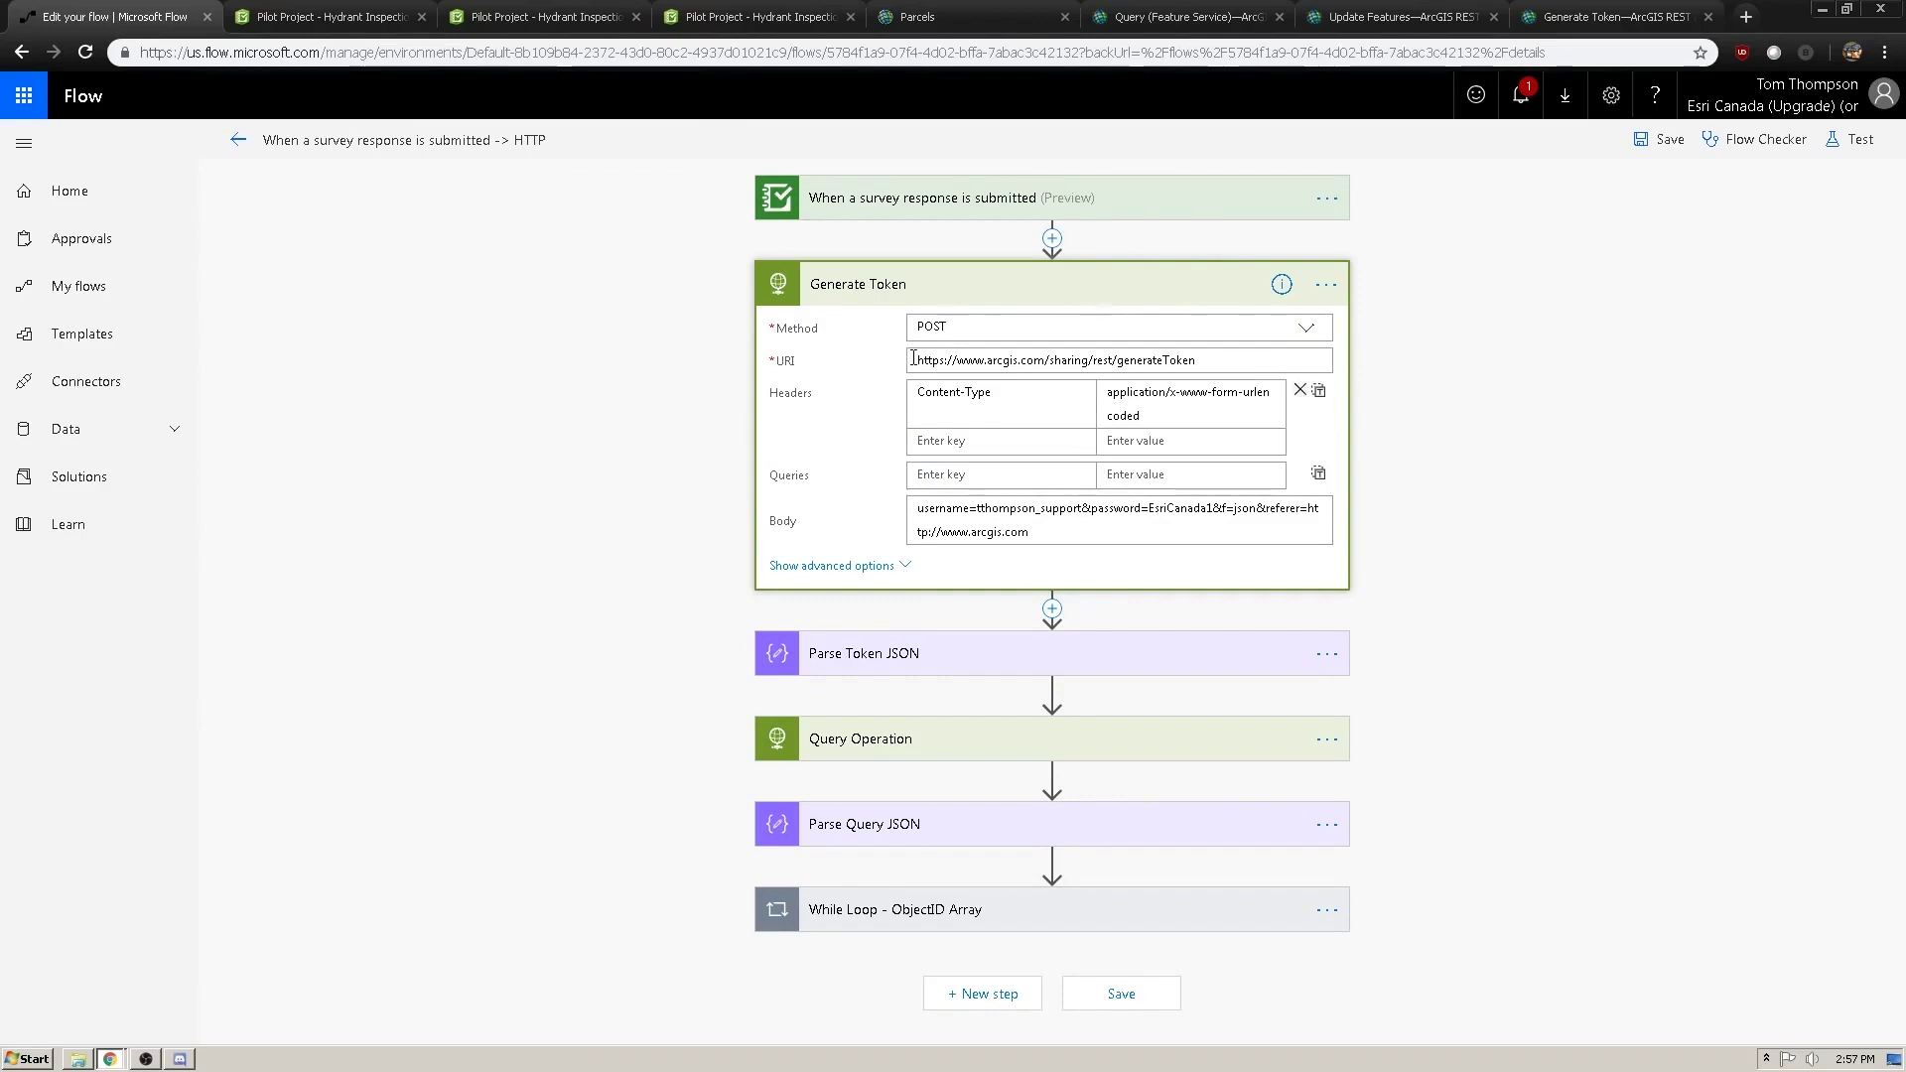
double_click(1122, 360)
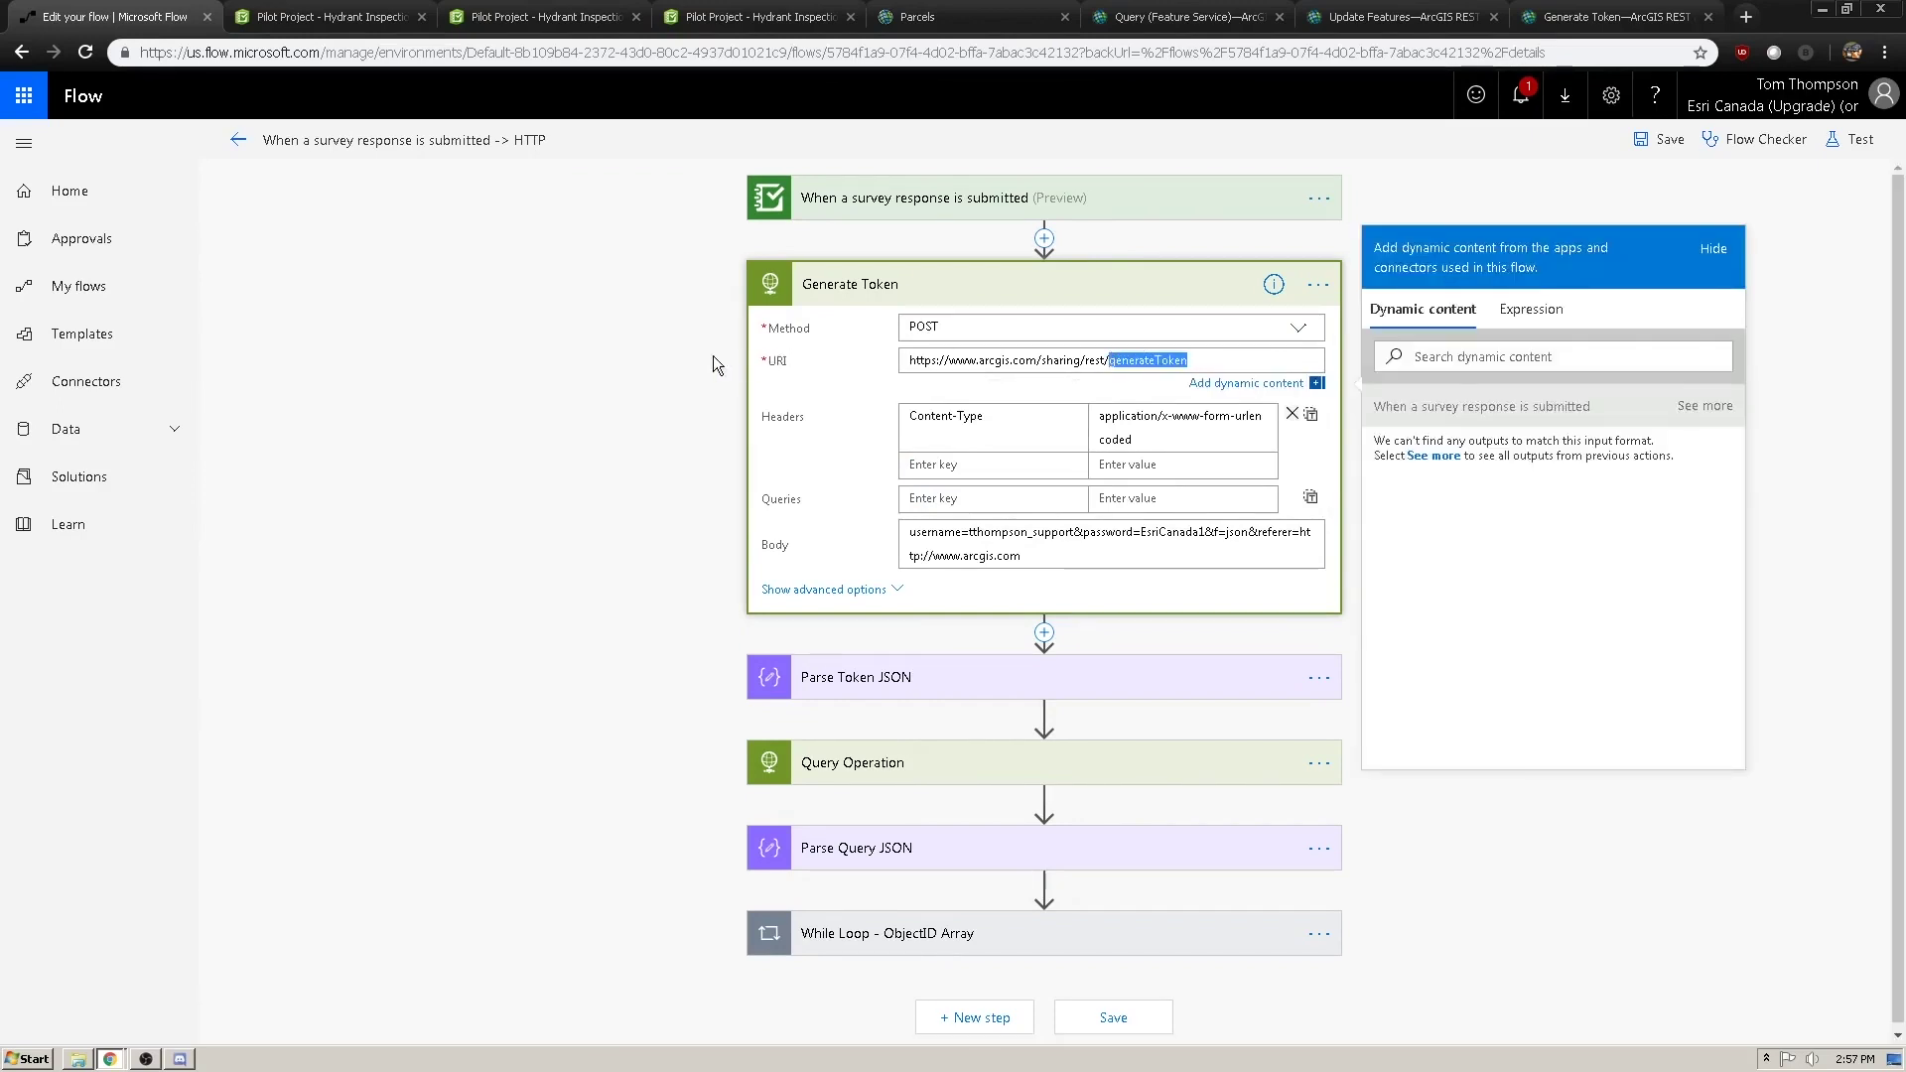
left_click(678, 356)
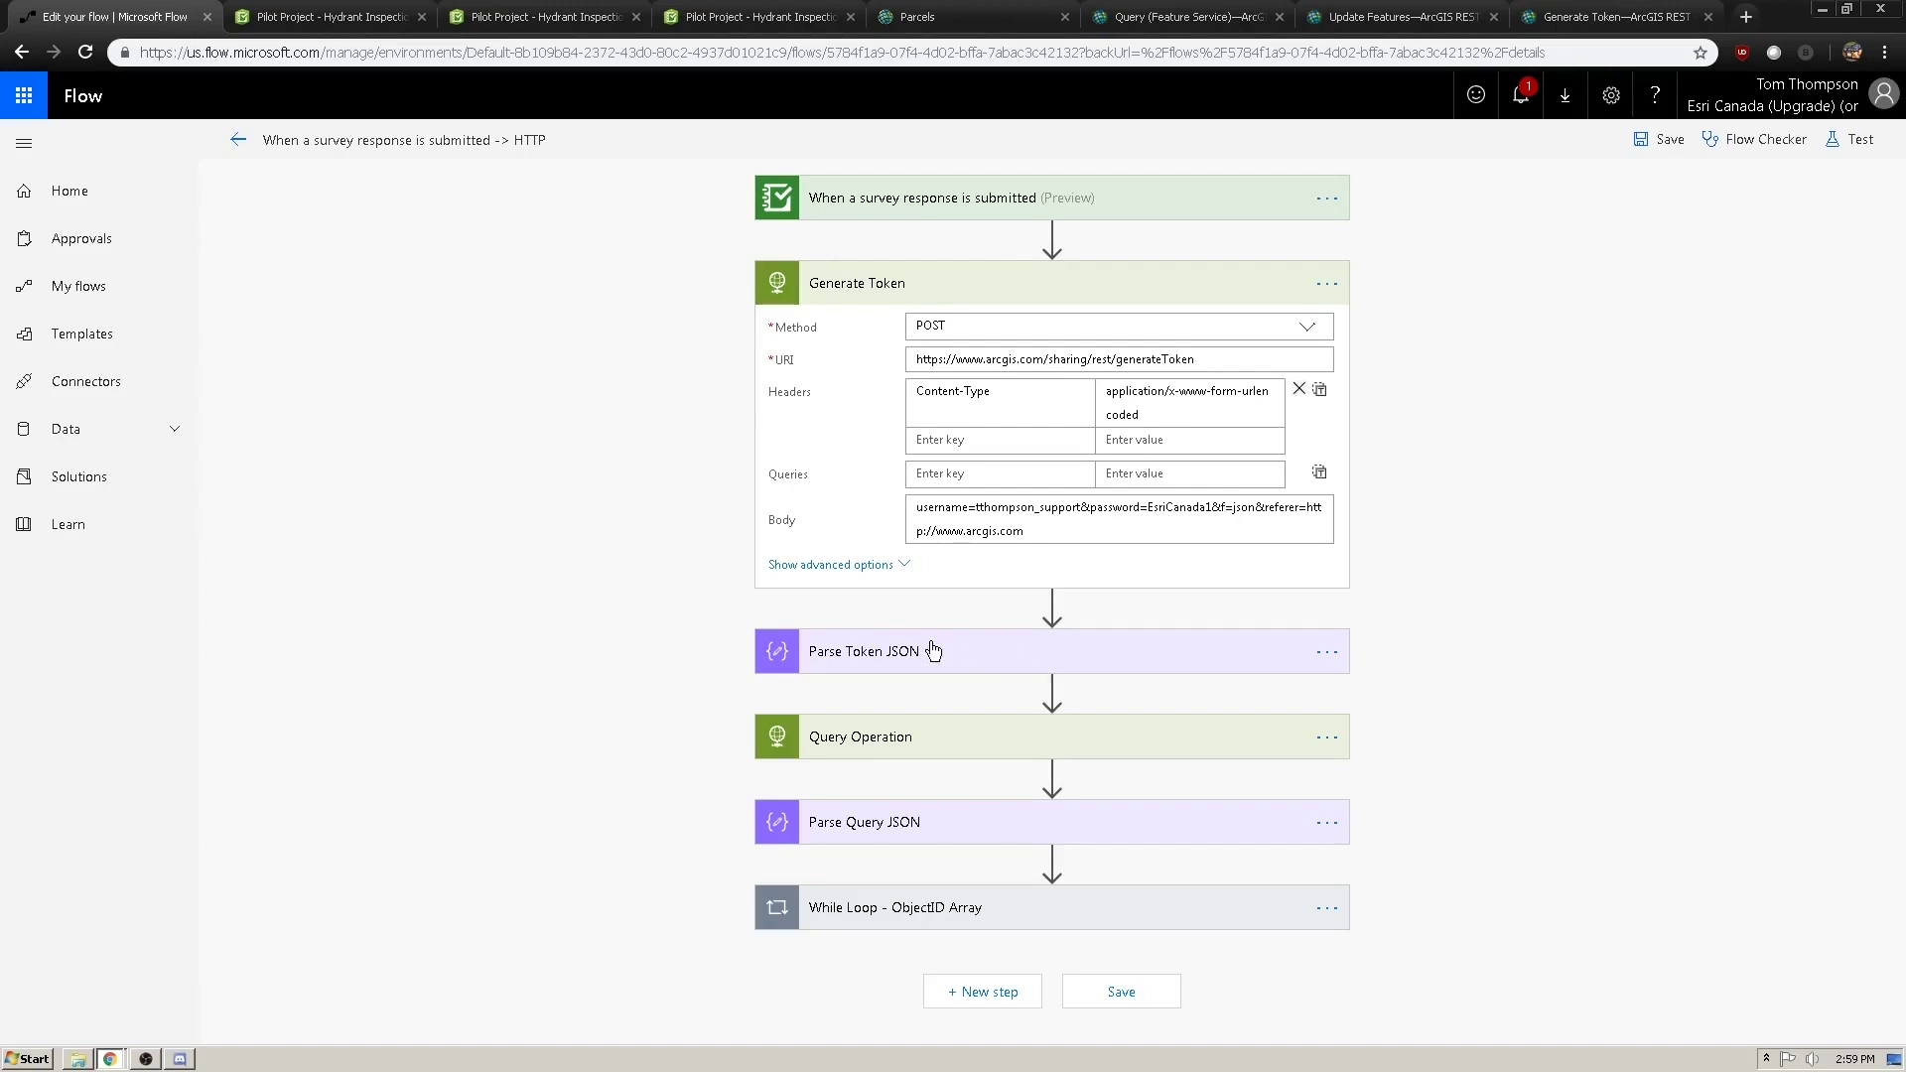
- Search the action picker after Generate Token for 'Parse json', then close it unused
left_click(1054, 605)
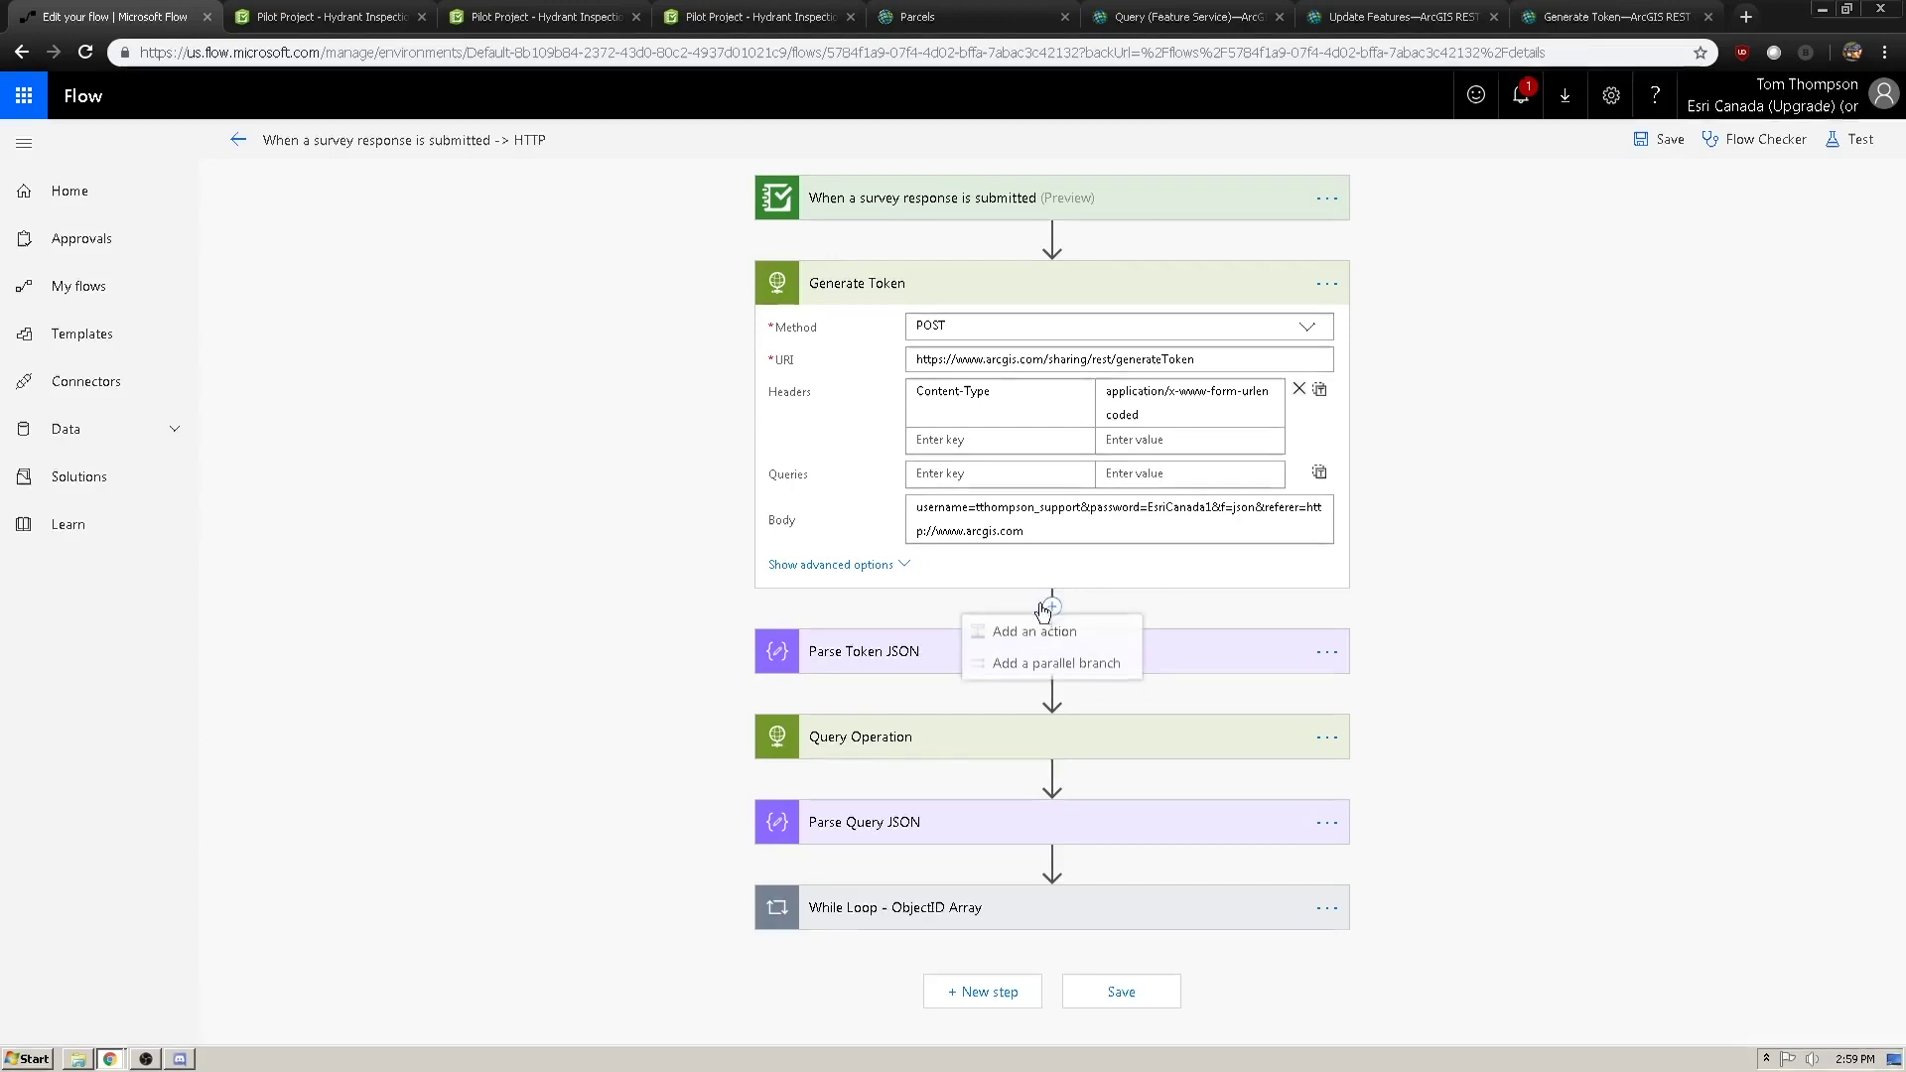
left_click(1031, 630)
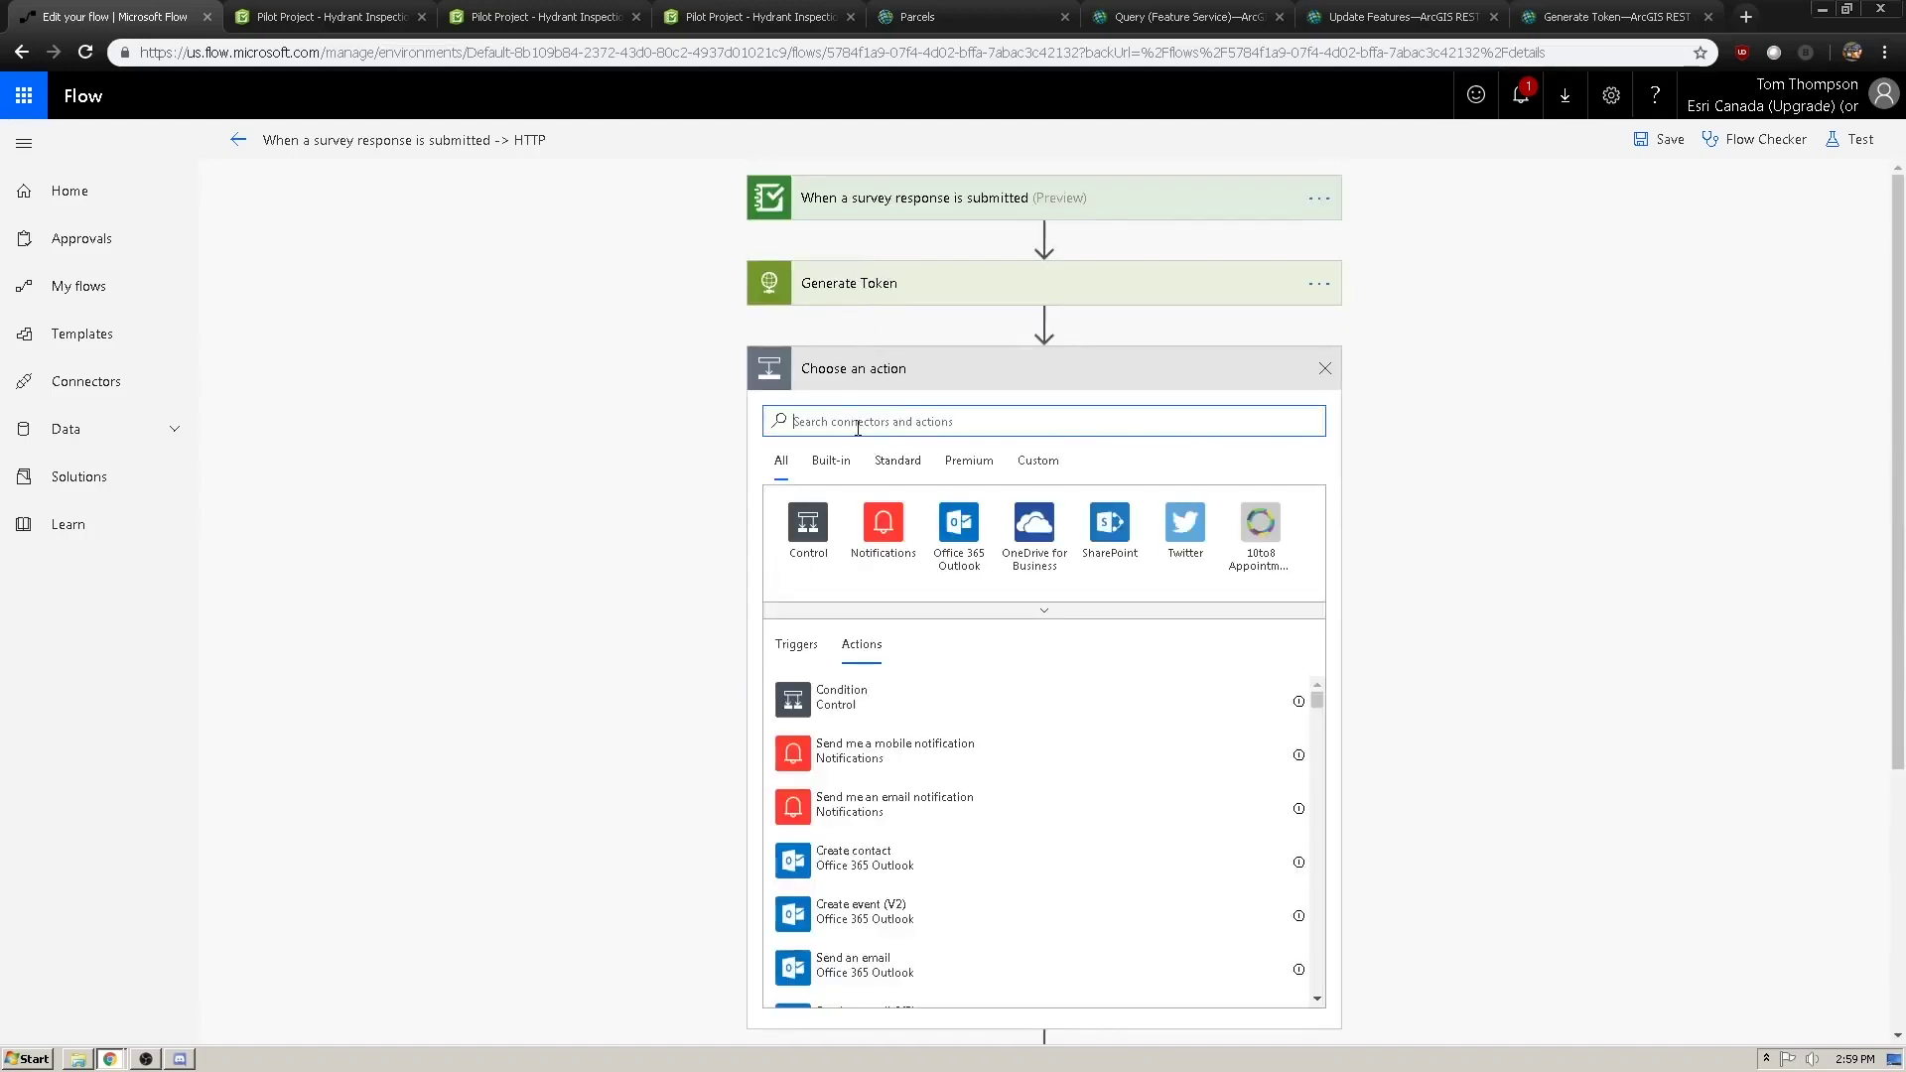
type("Parse json")
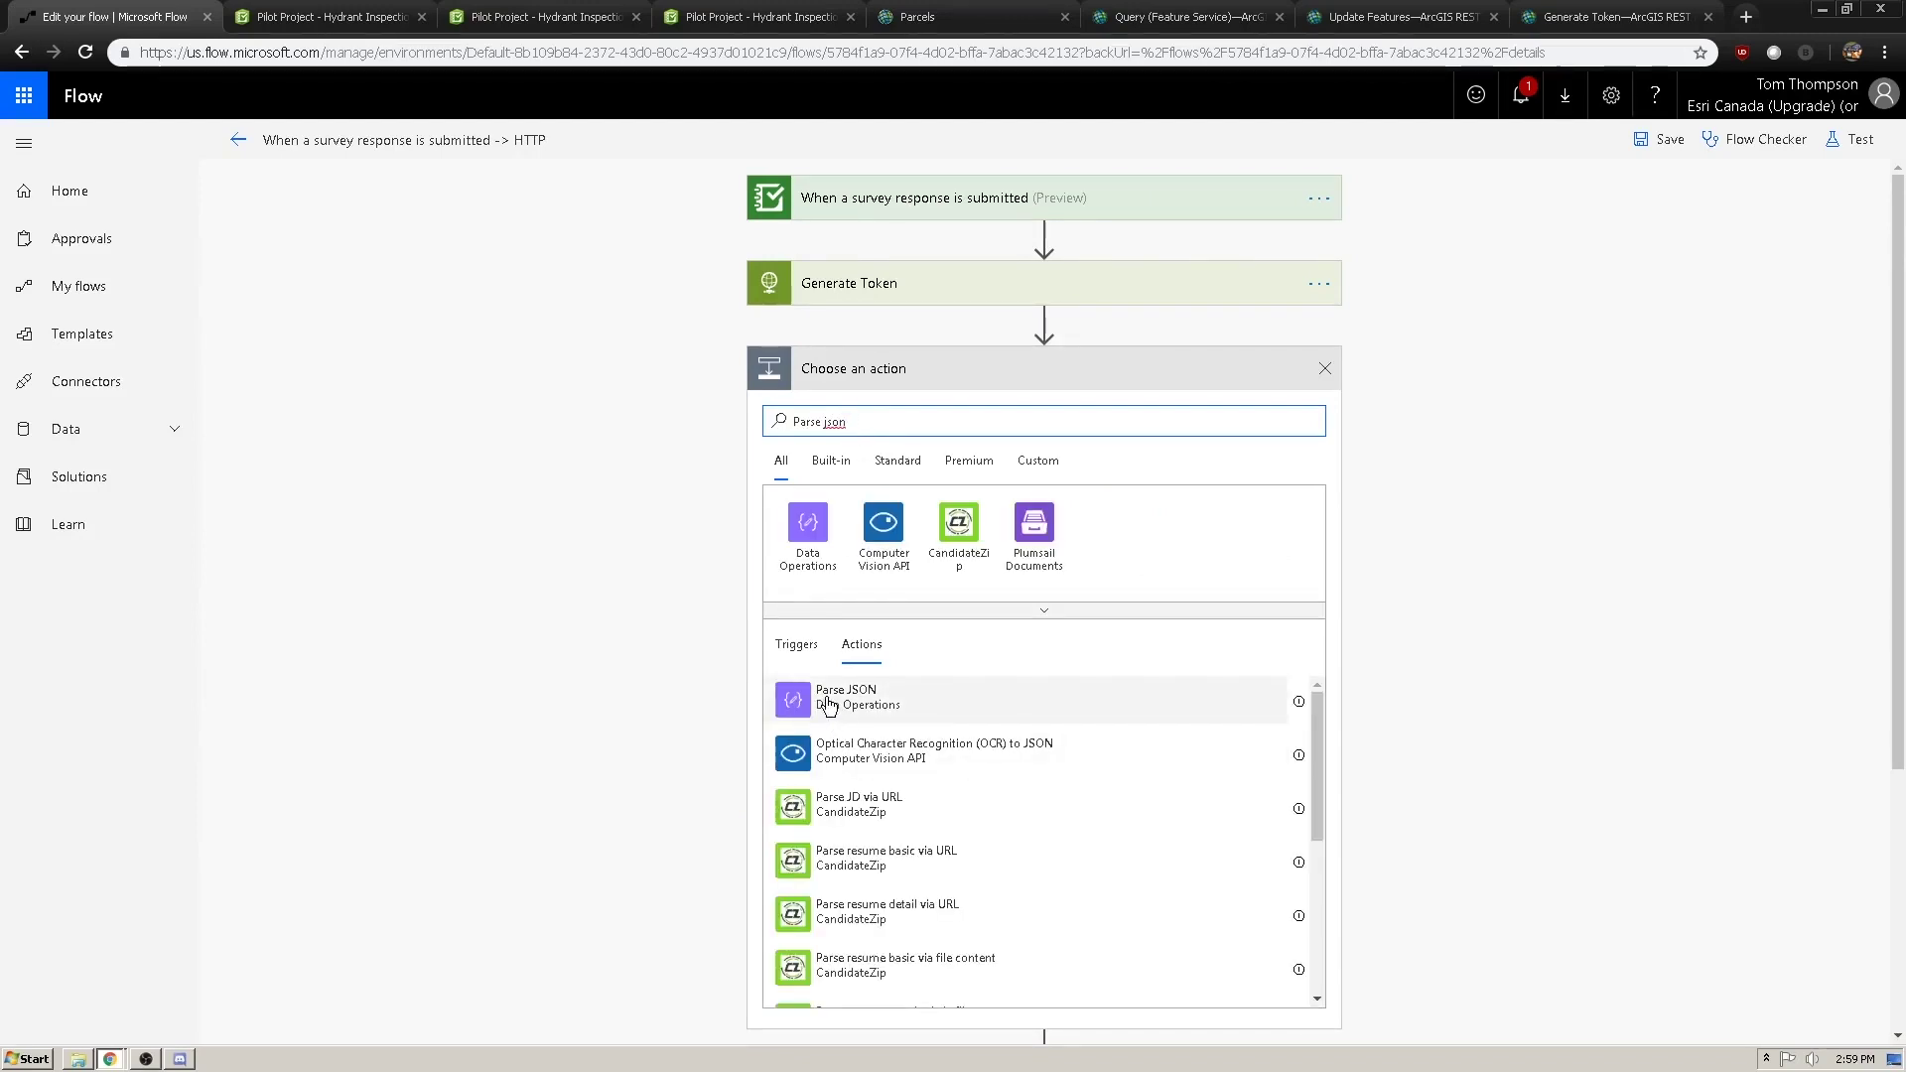
left_click(1328, 372)
- Expand Parse Token JSON and check that its Content is Generate Token's Body
left_click(874, 369)
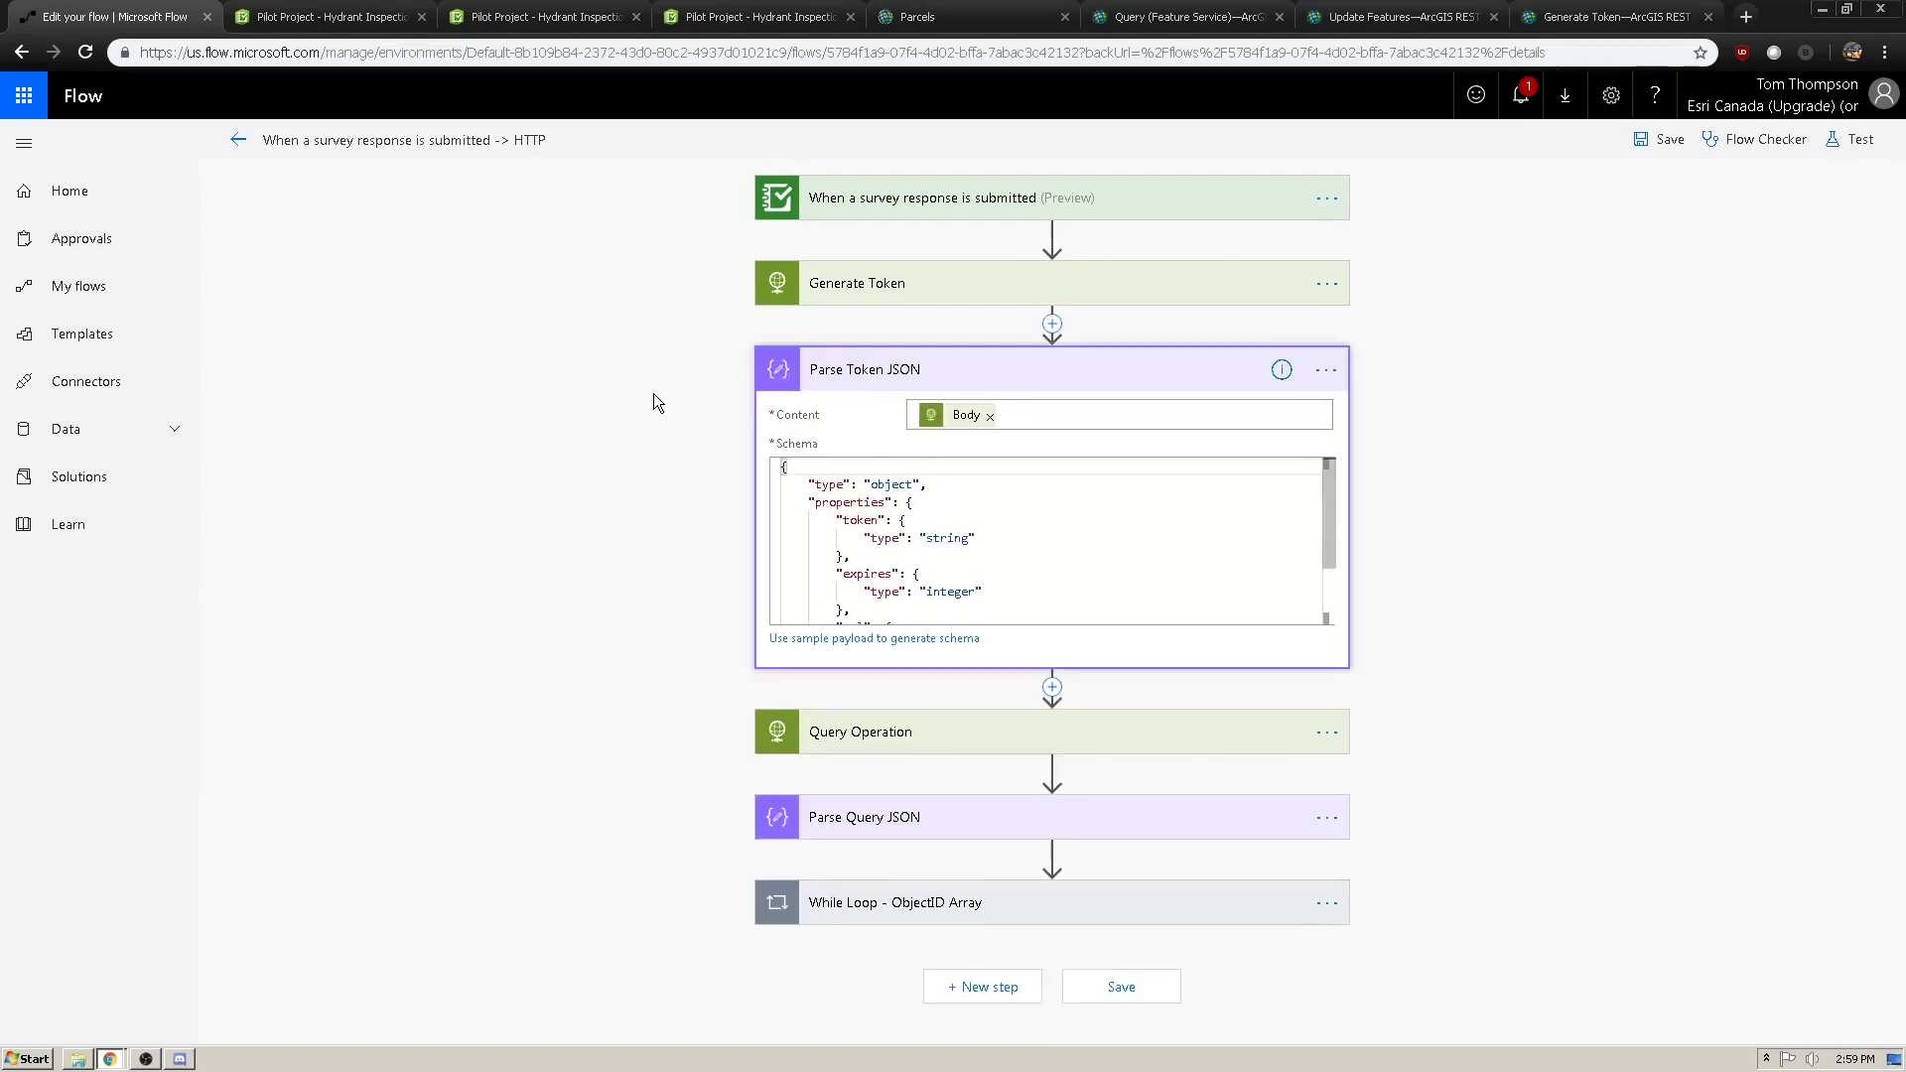
left_click(652, 393)
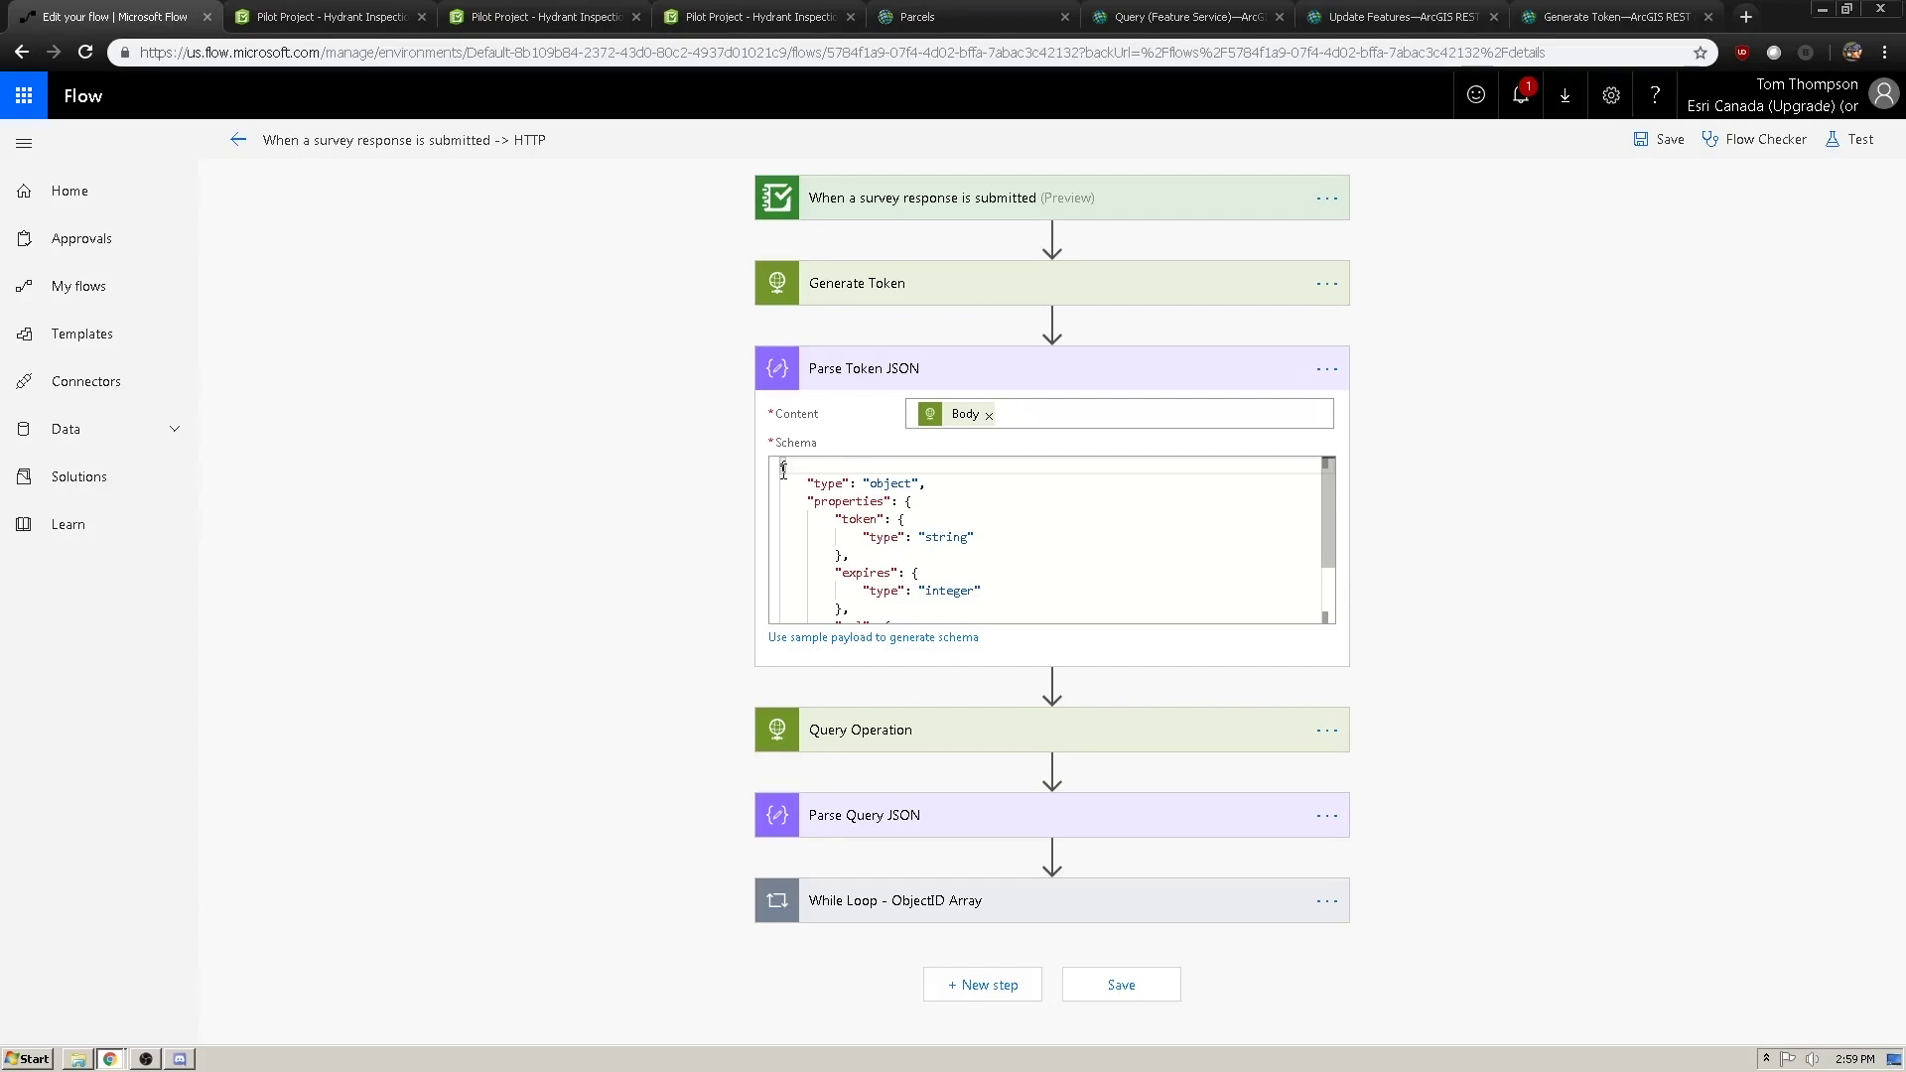
left_click(1068, 415)
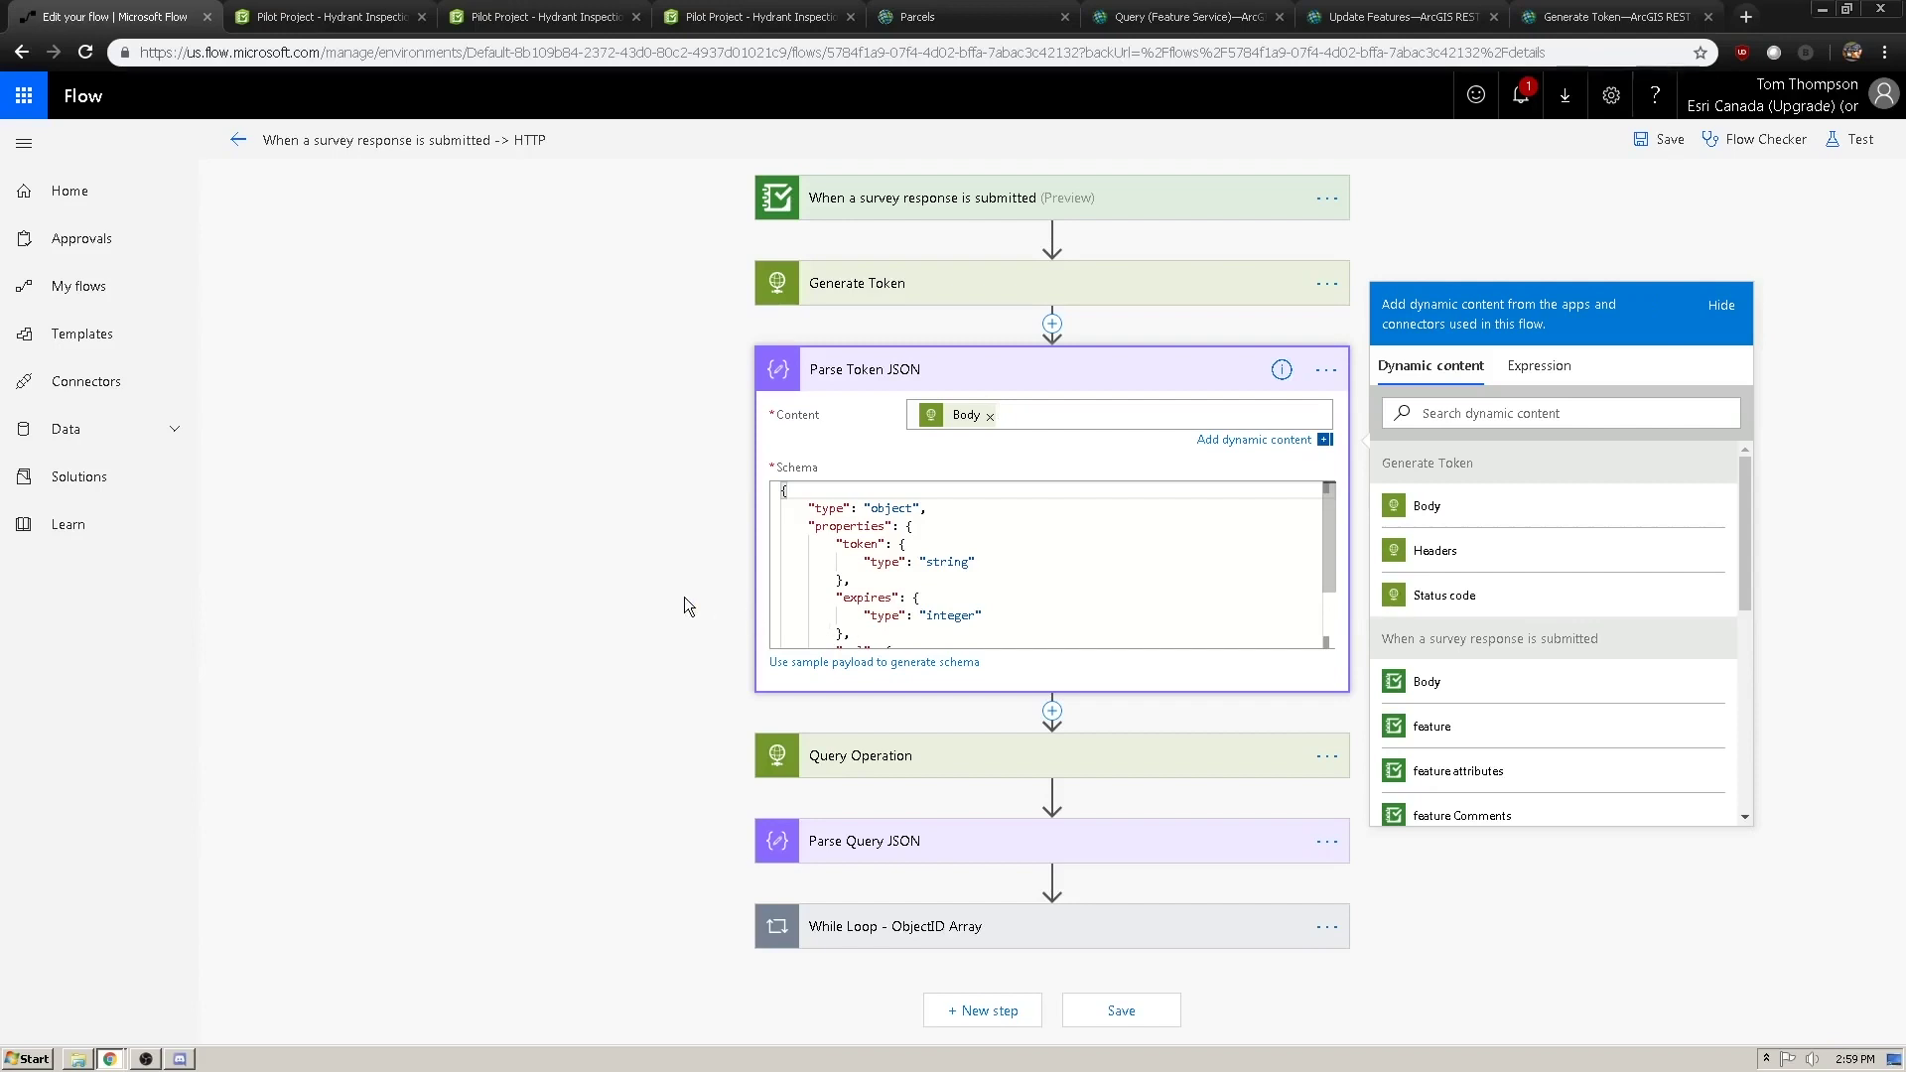
- Expand the Query Operation's GET Parcels query request, then switch to the Parcels item page
left_click(636, 425)
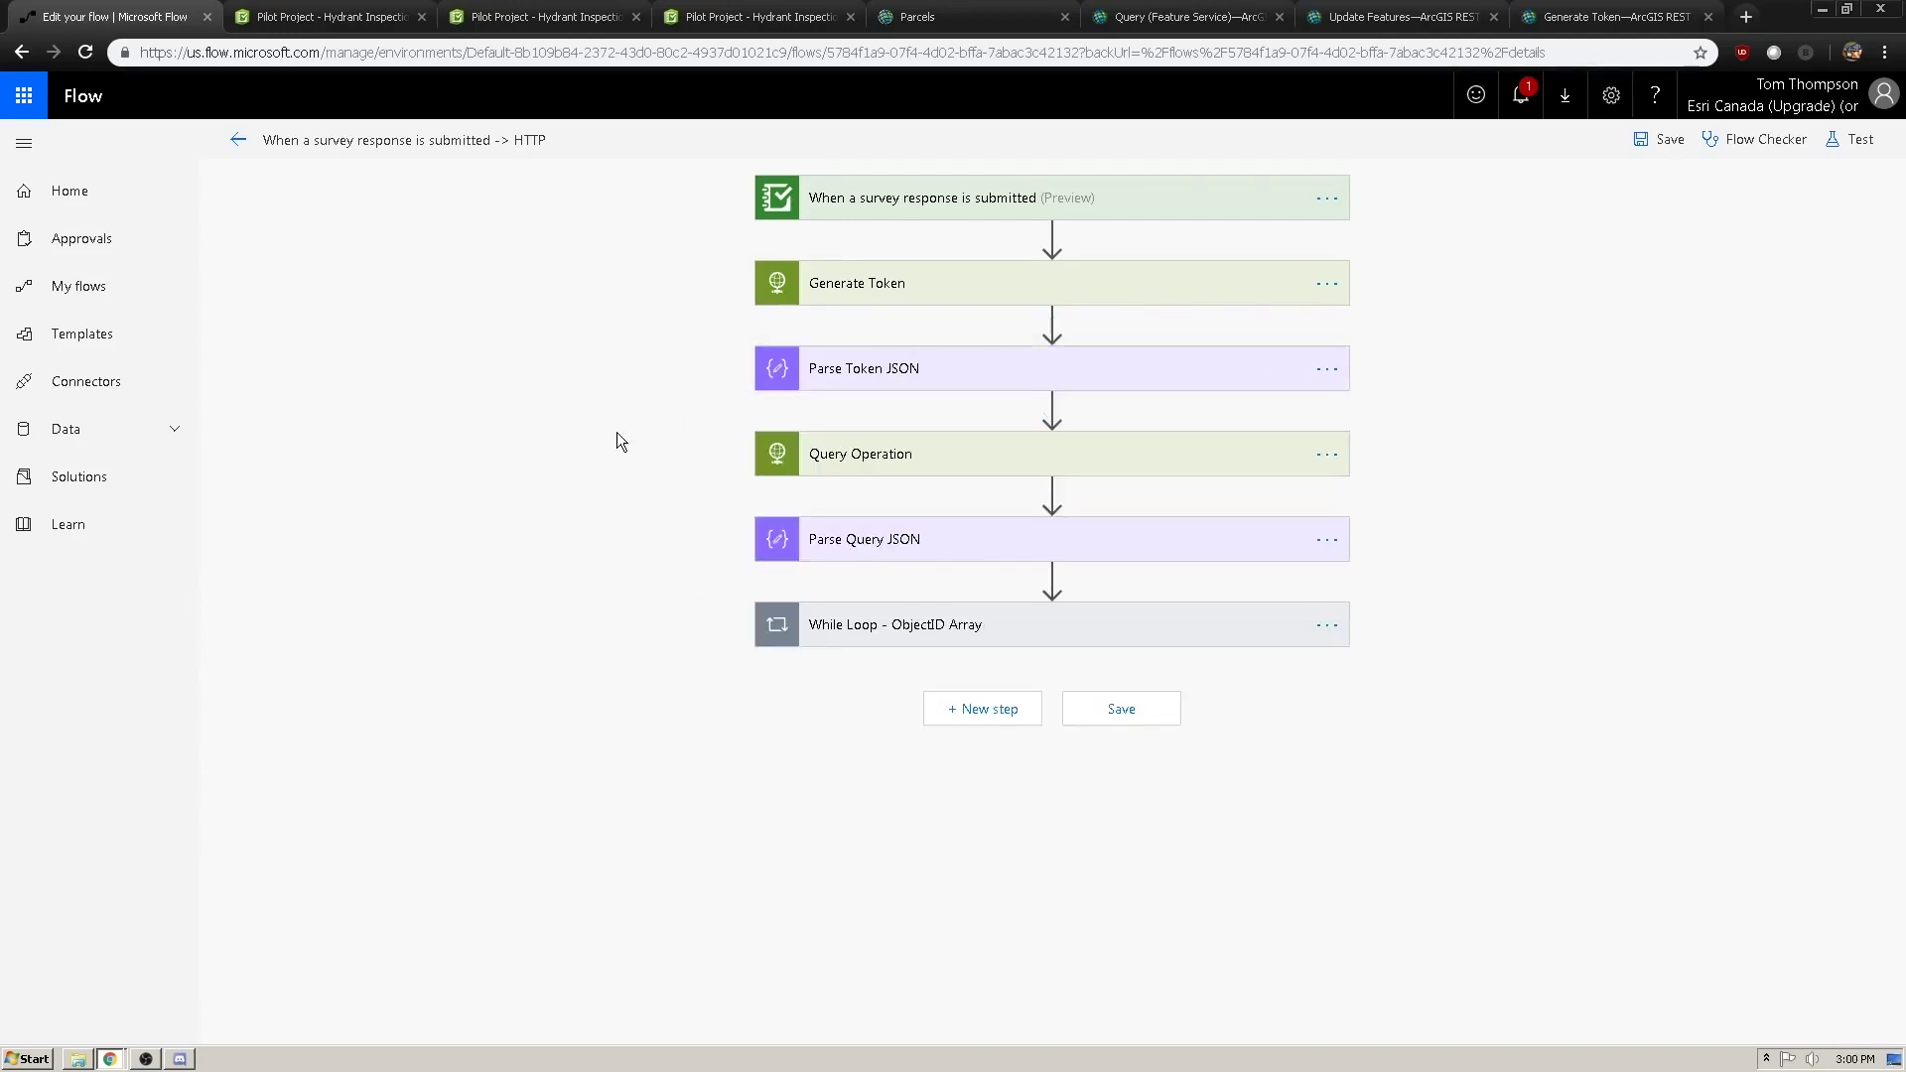
left_click(908, 469)
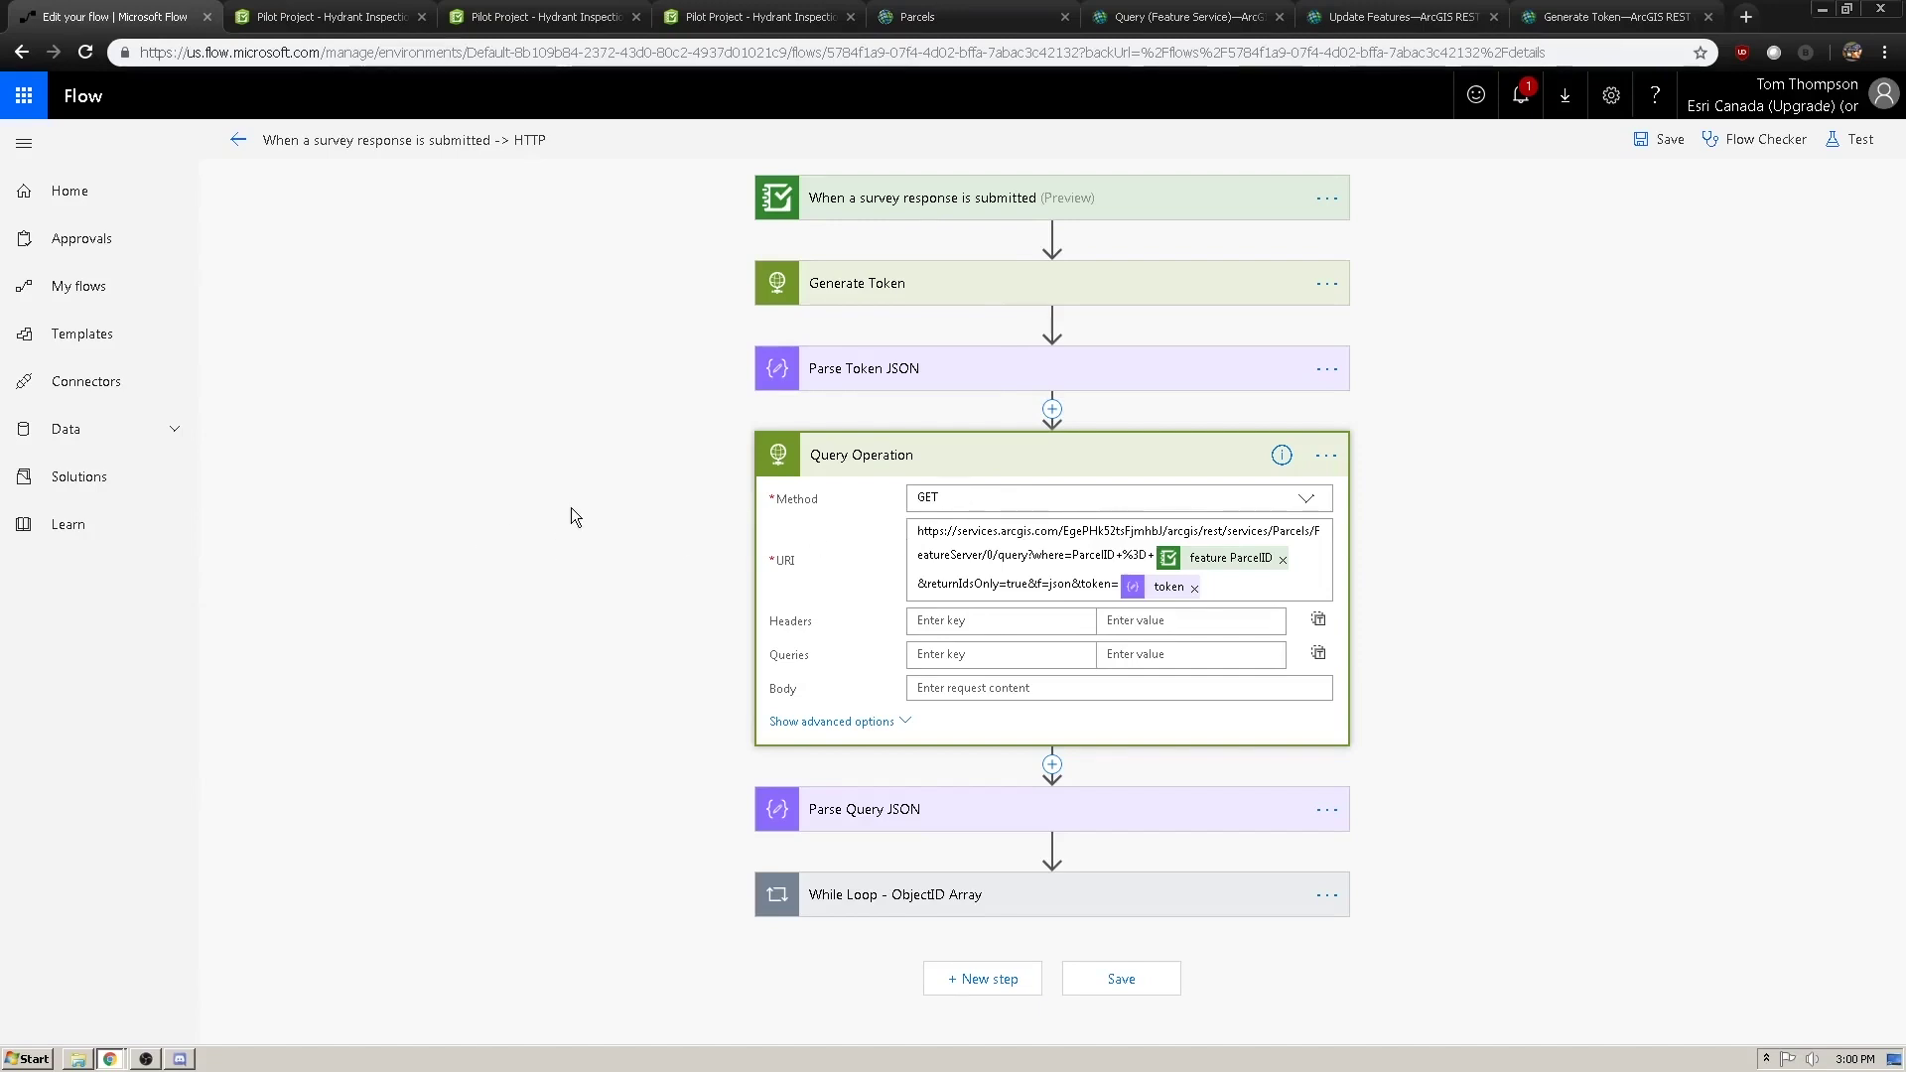
left_click(914, 17)
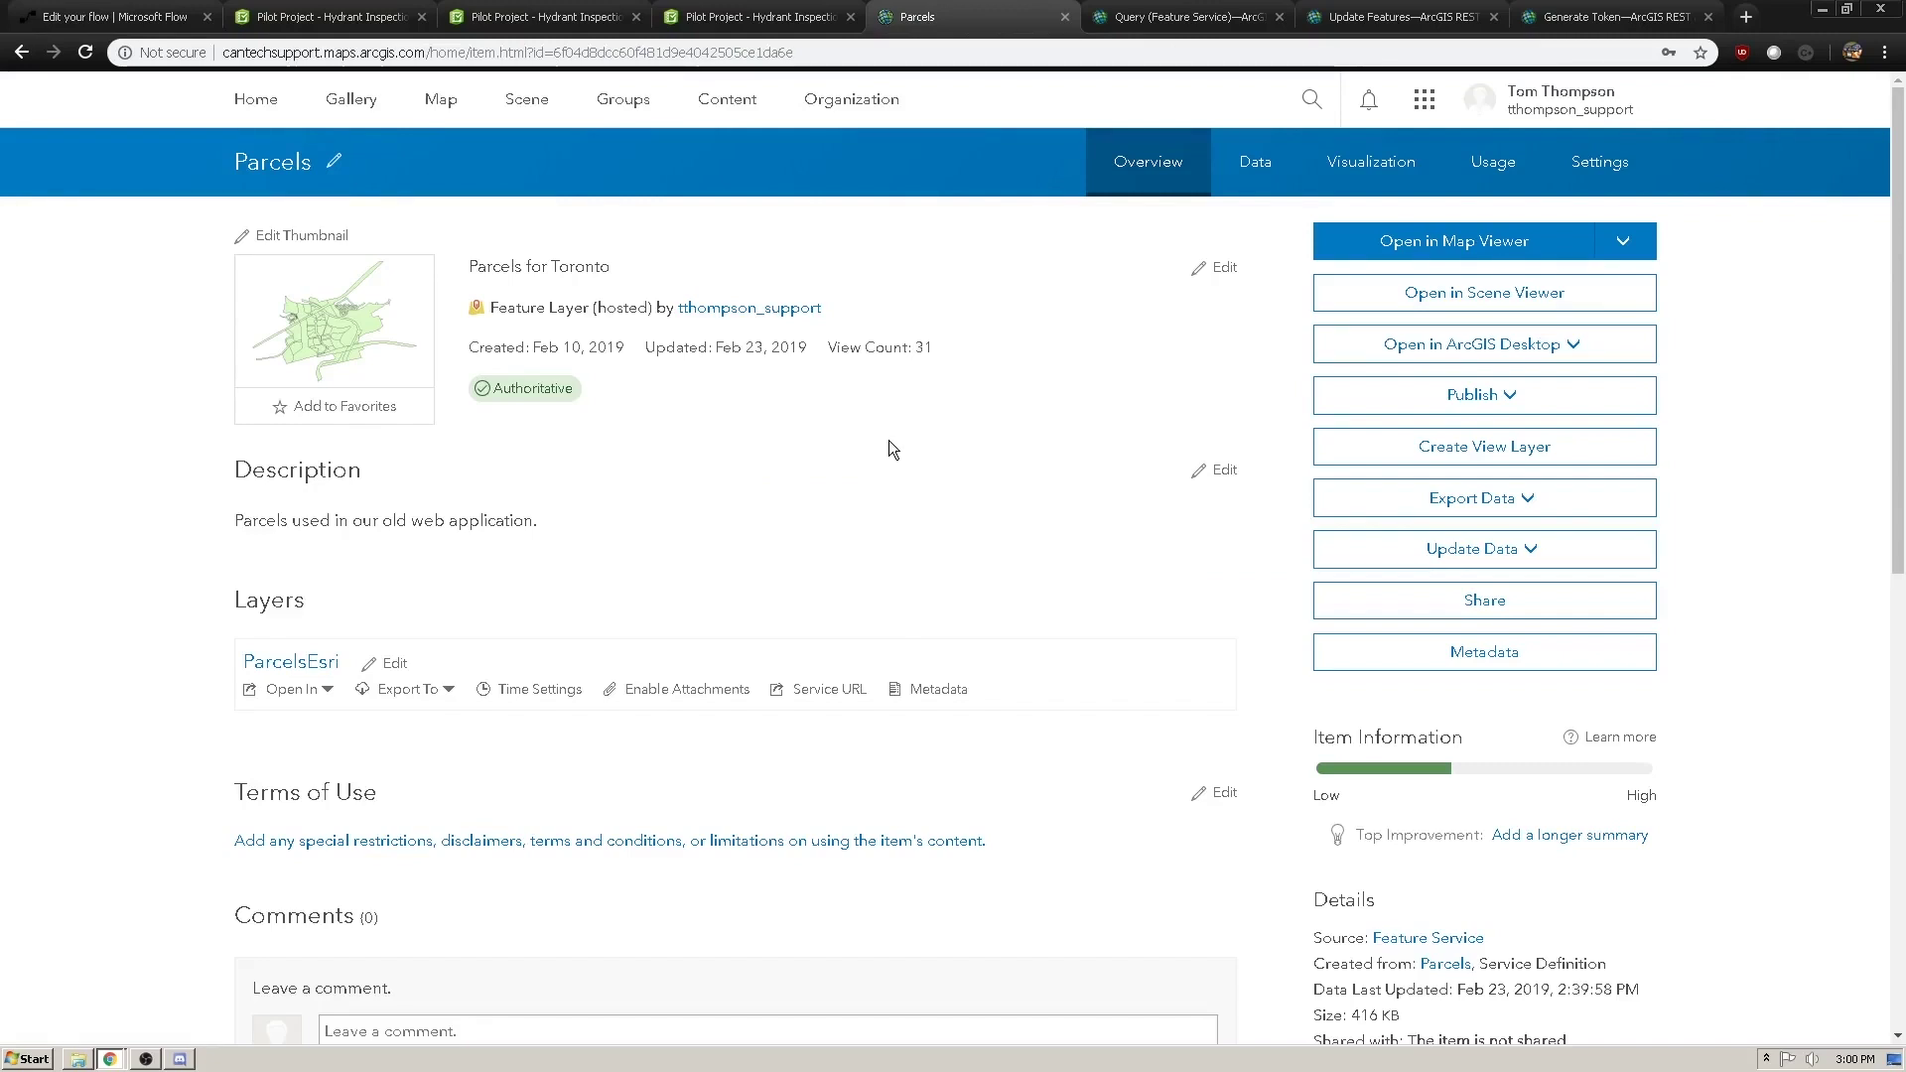
- Open the ParcelsEsri REST service page and select its FeatureServer/0 URL, then return to the flow
left_click(810, 690)
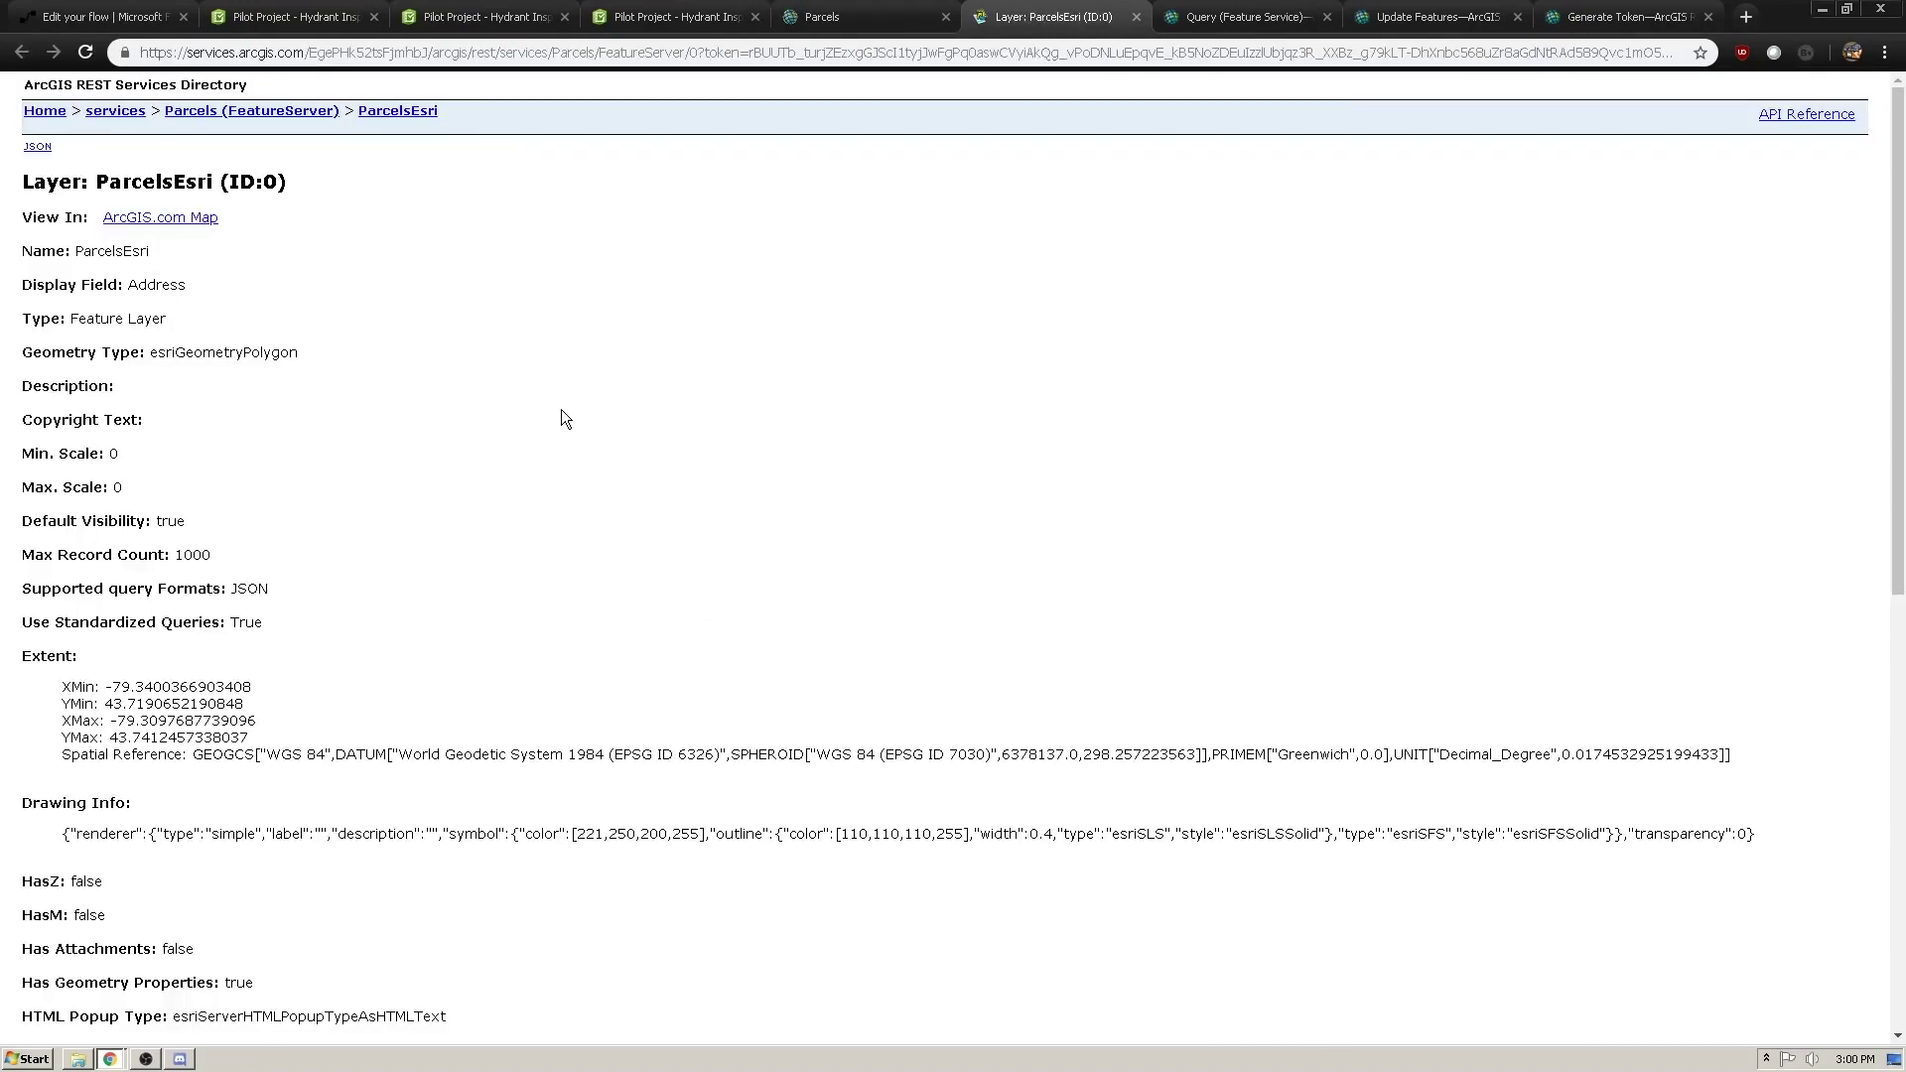
left_click_drag(698, 53, 113, 53)
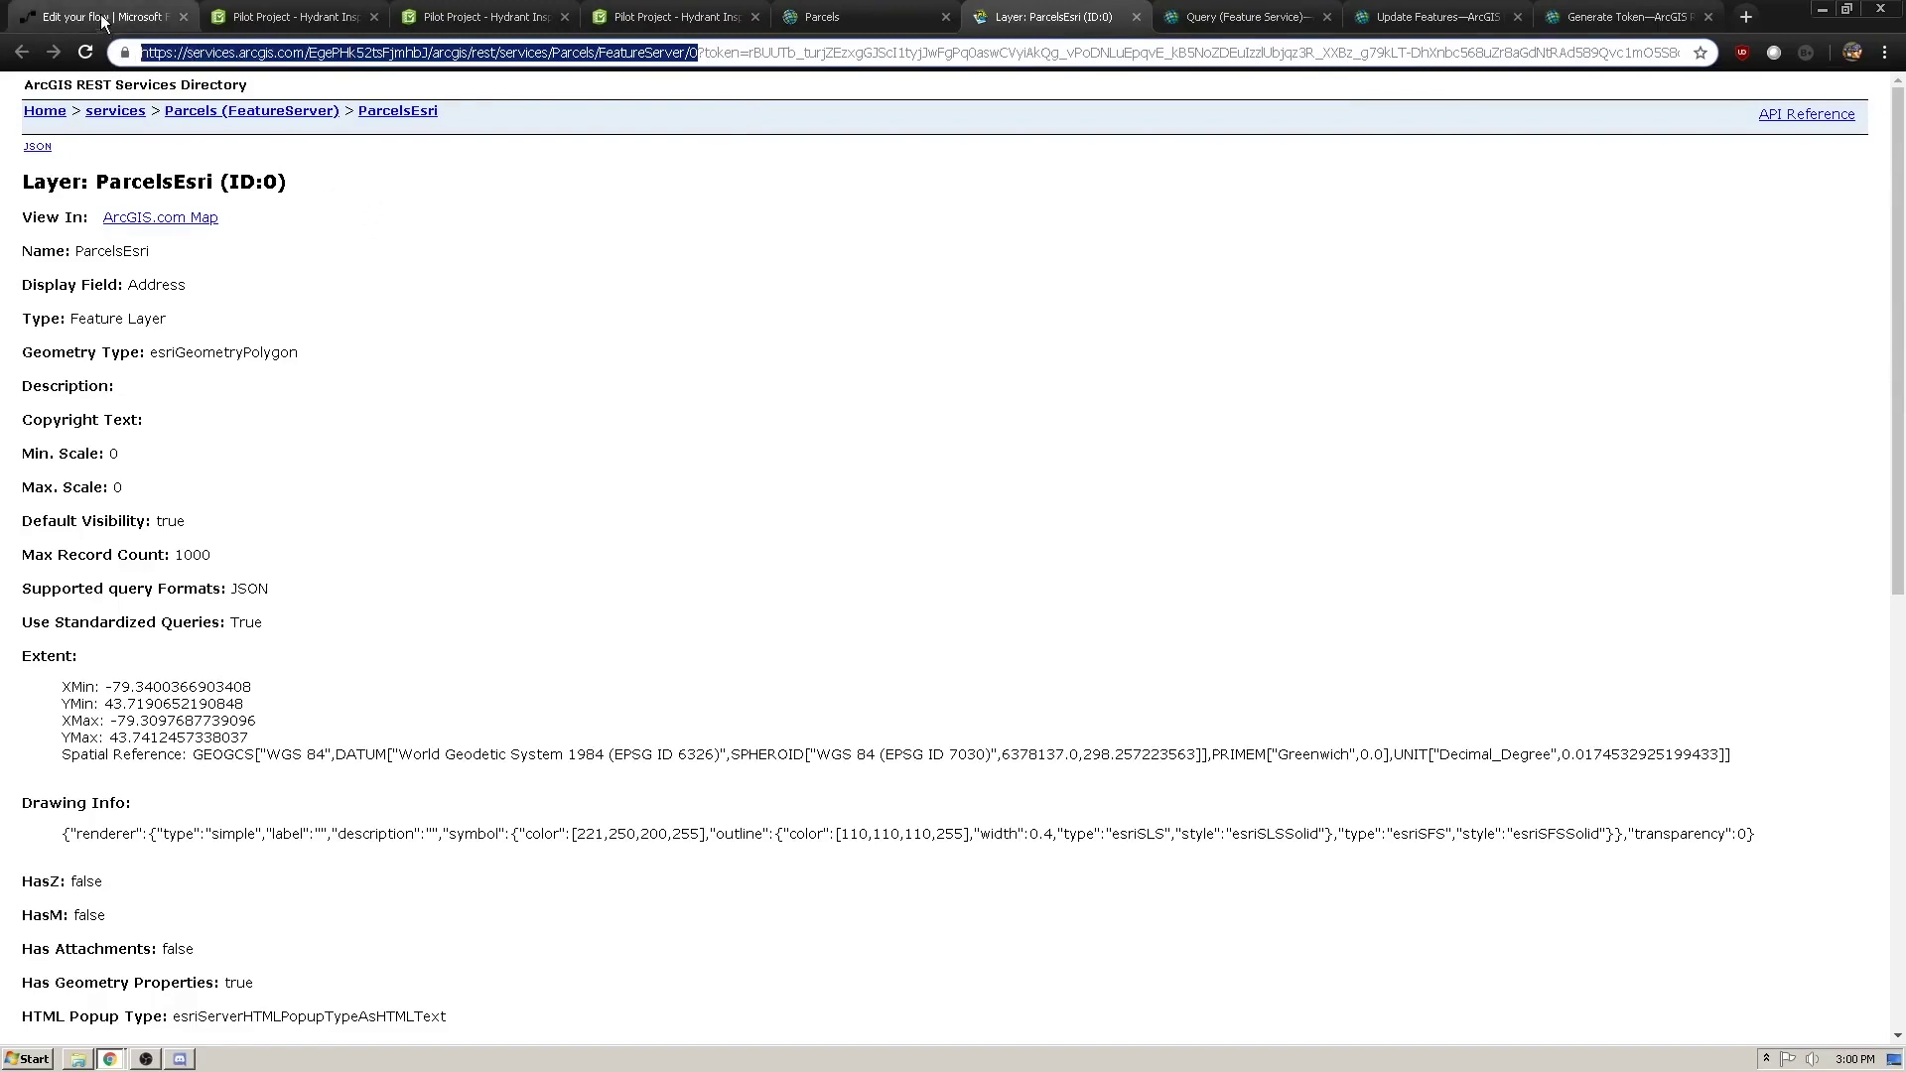
left_click(94, 17)
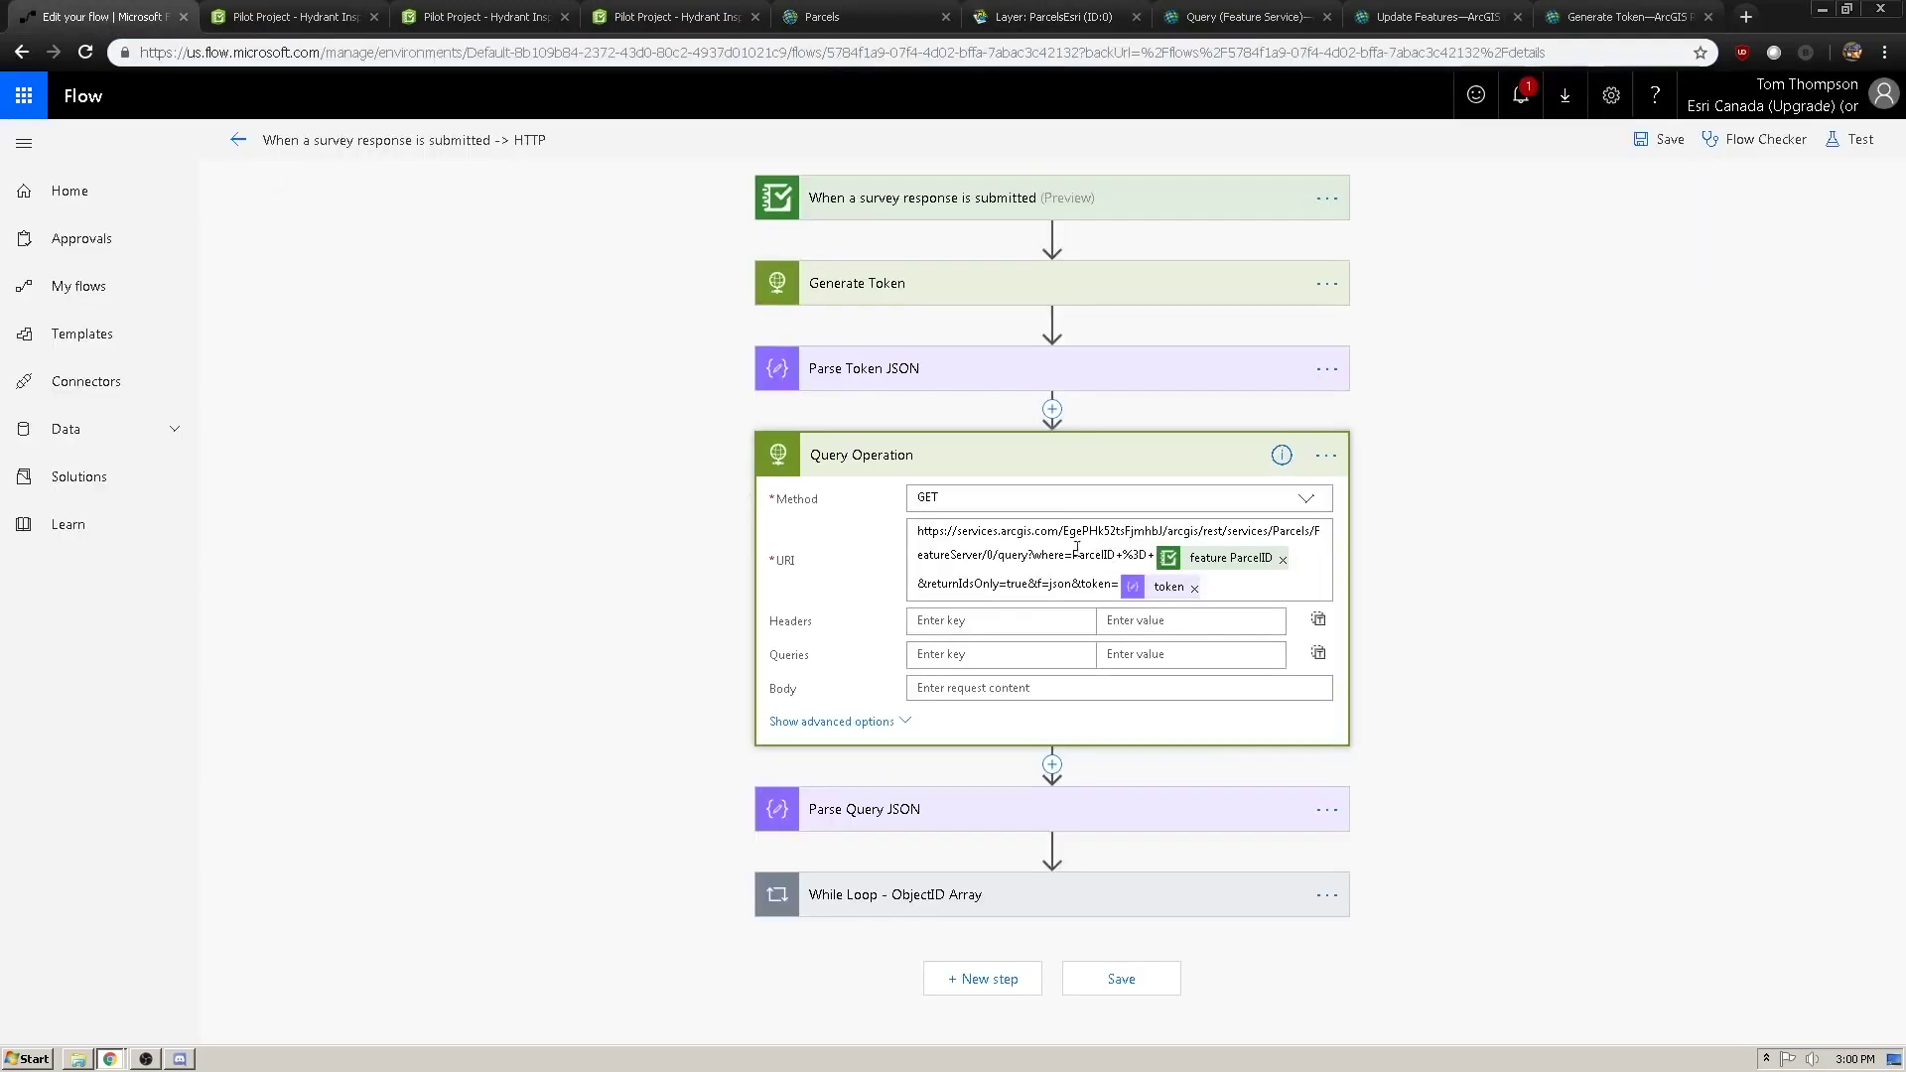
left_click_drag(994, 554, 920, 534)
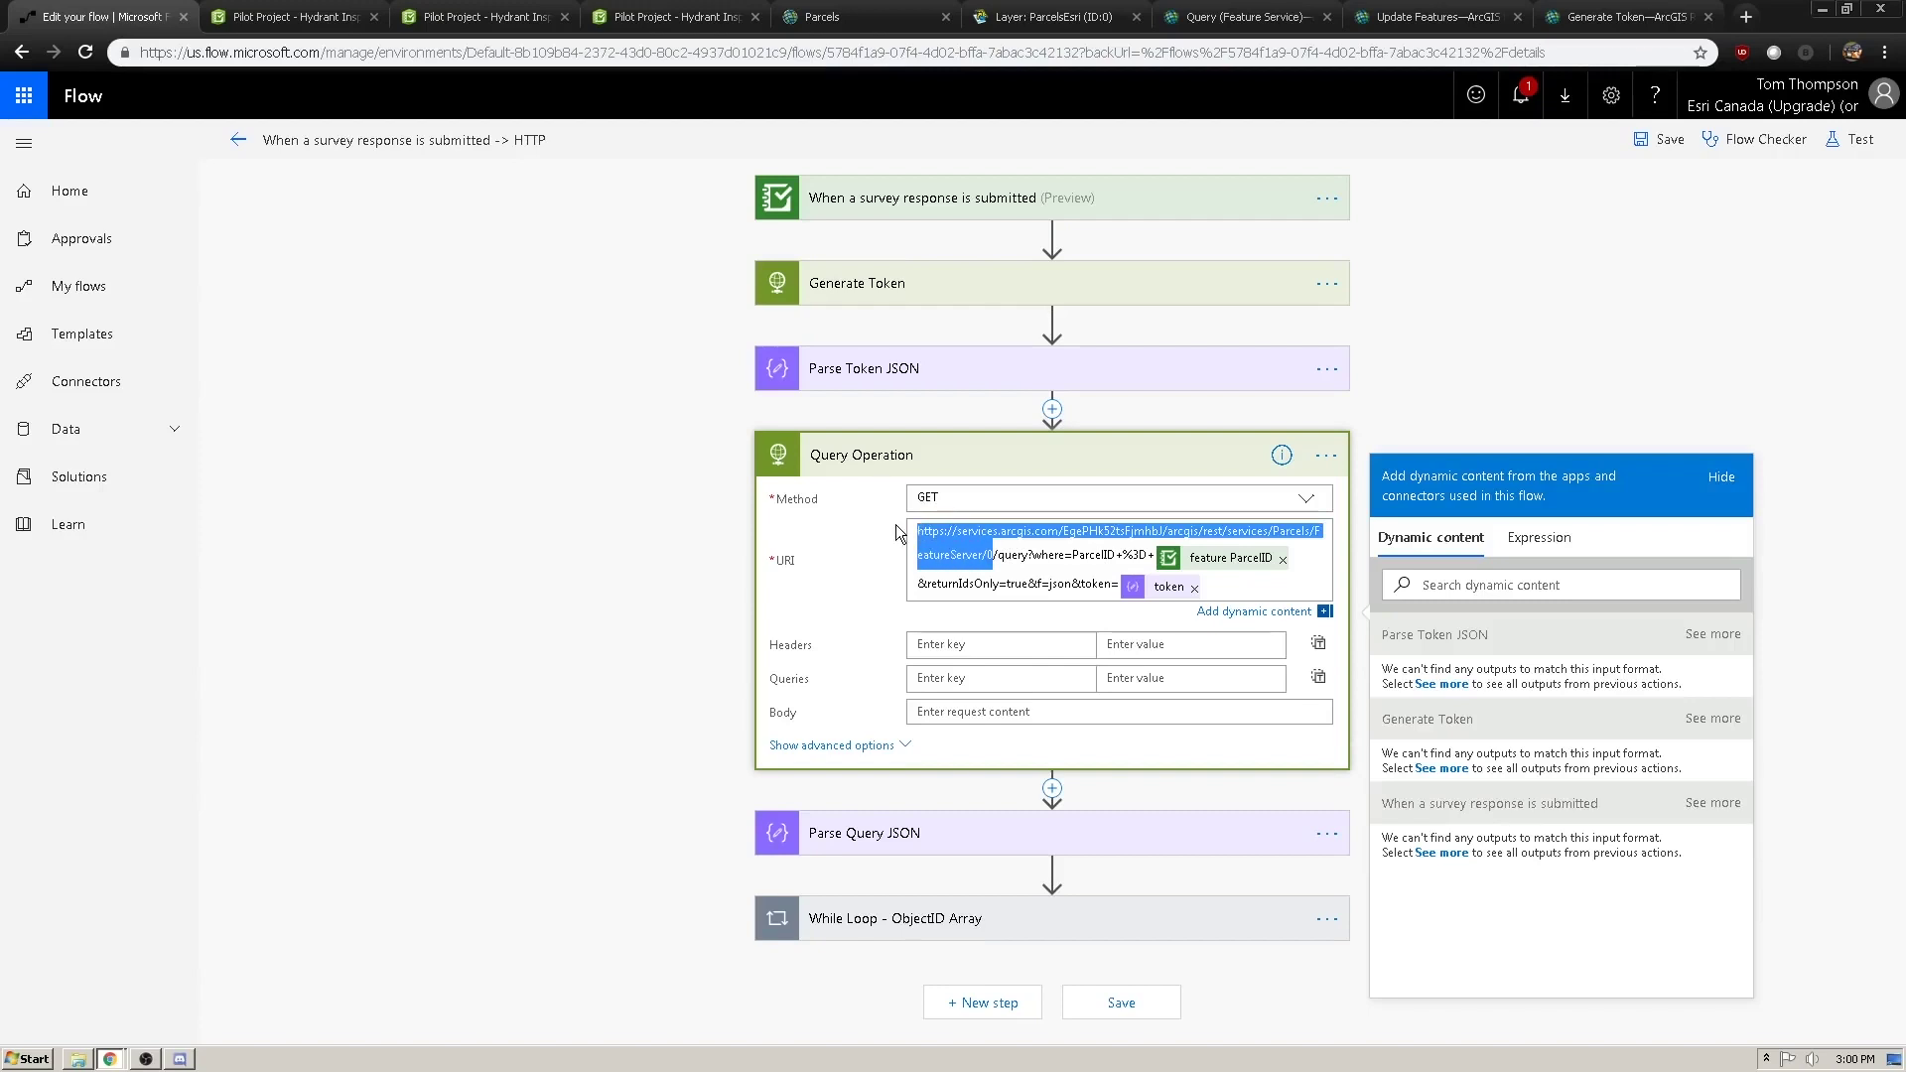
left_click(844, 562)
double_click(1012, 556)
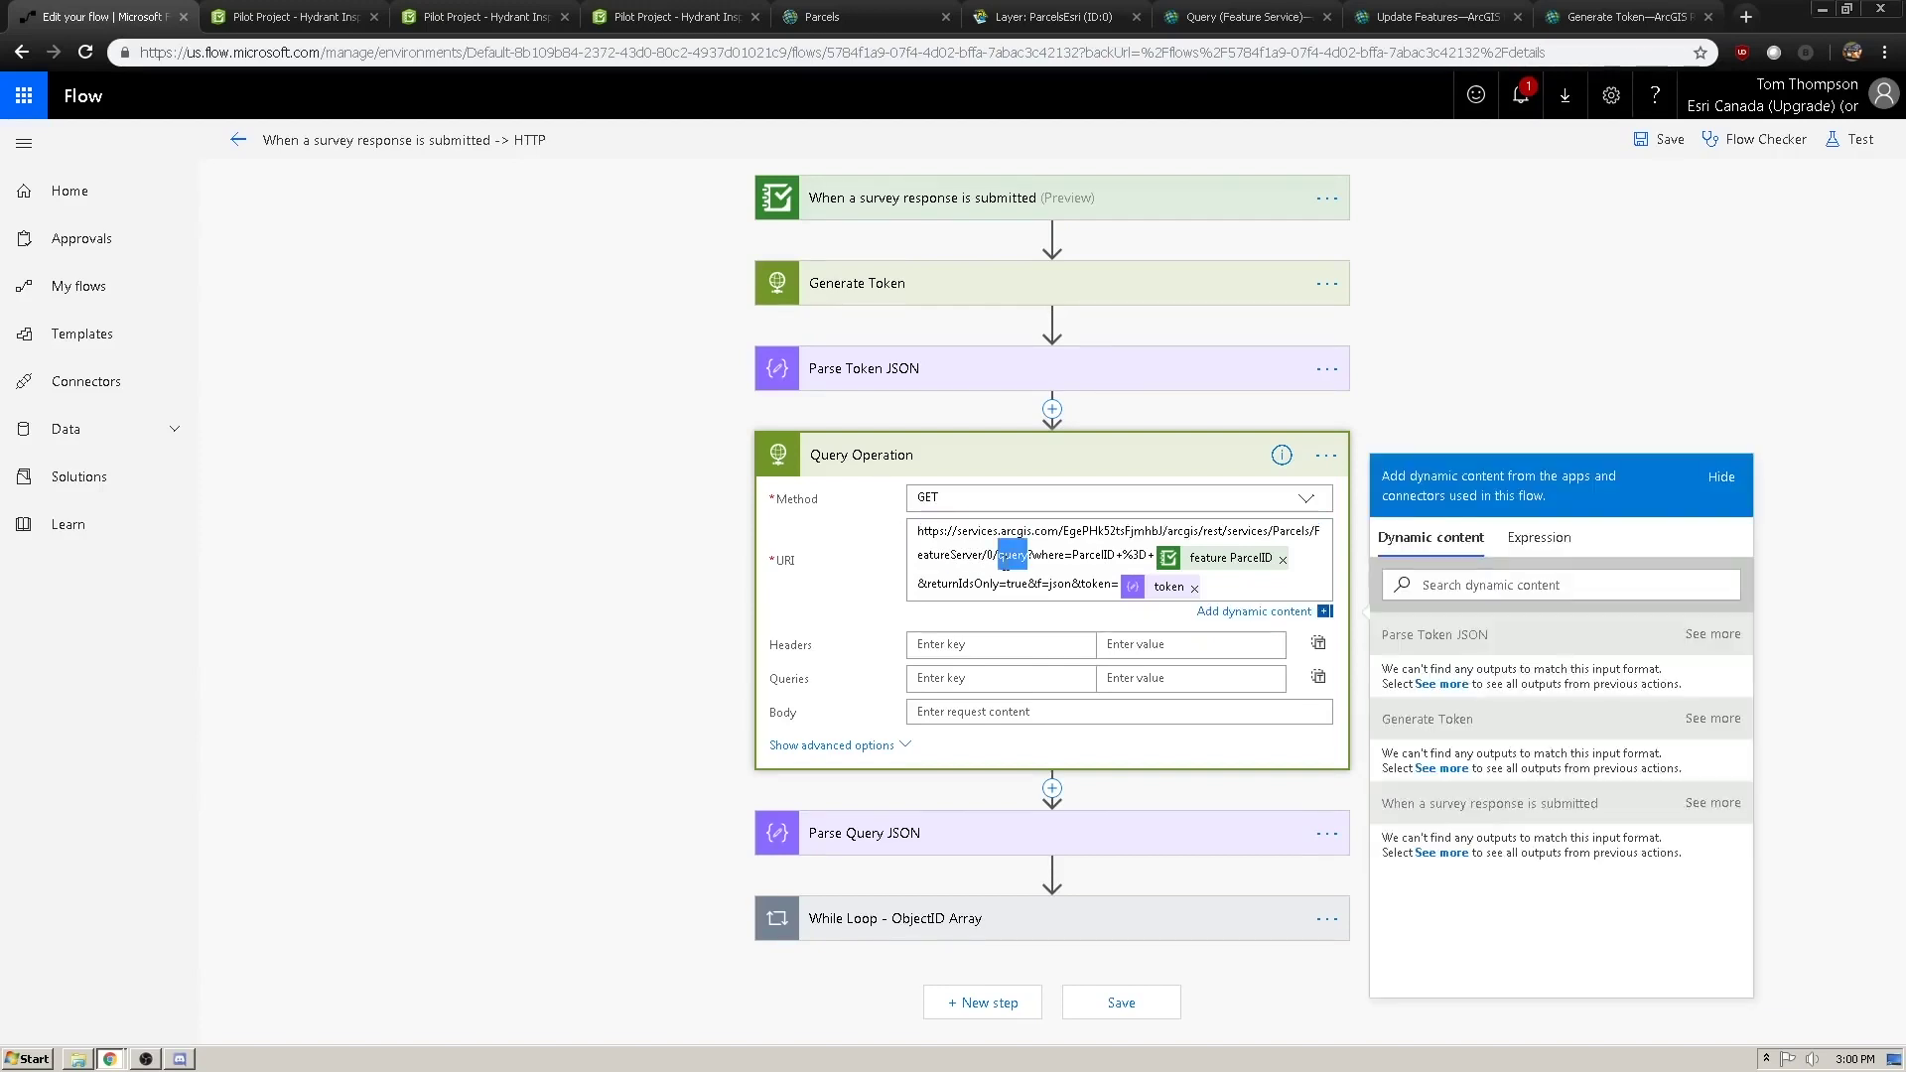
left_click(857, 560)
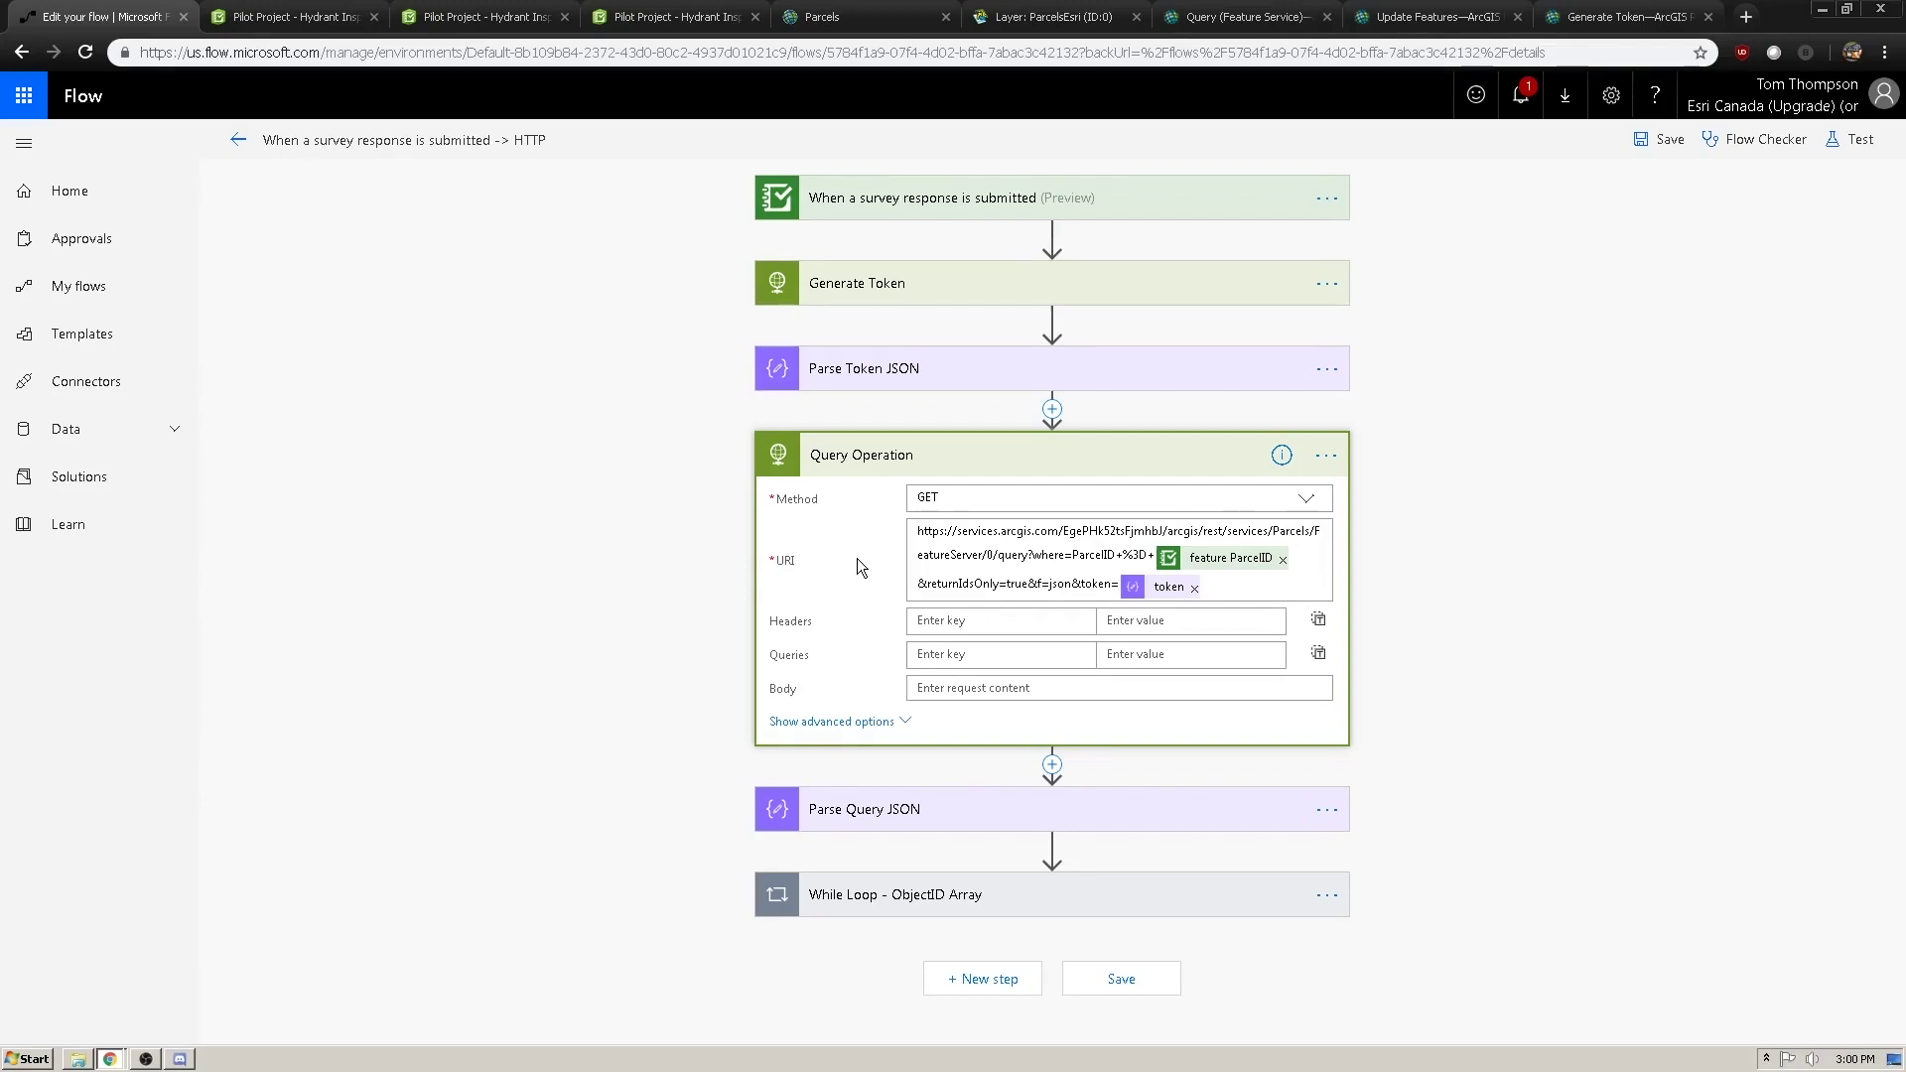
left_click(1310, 559)
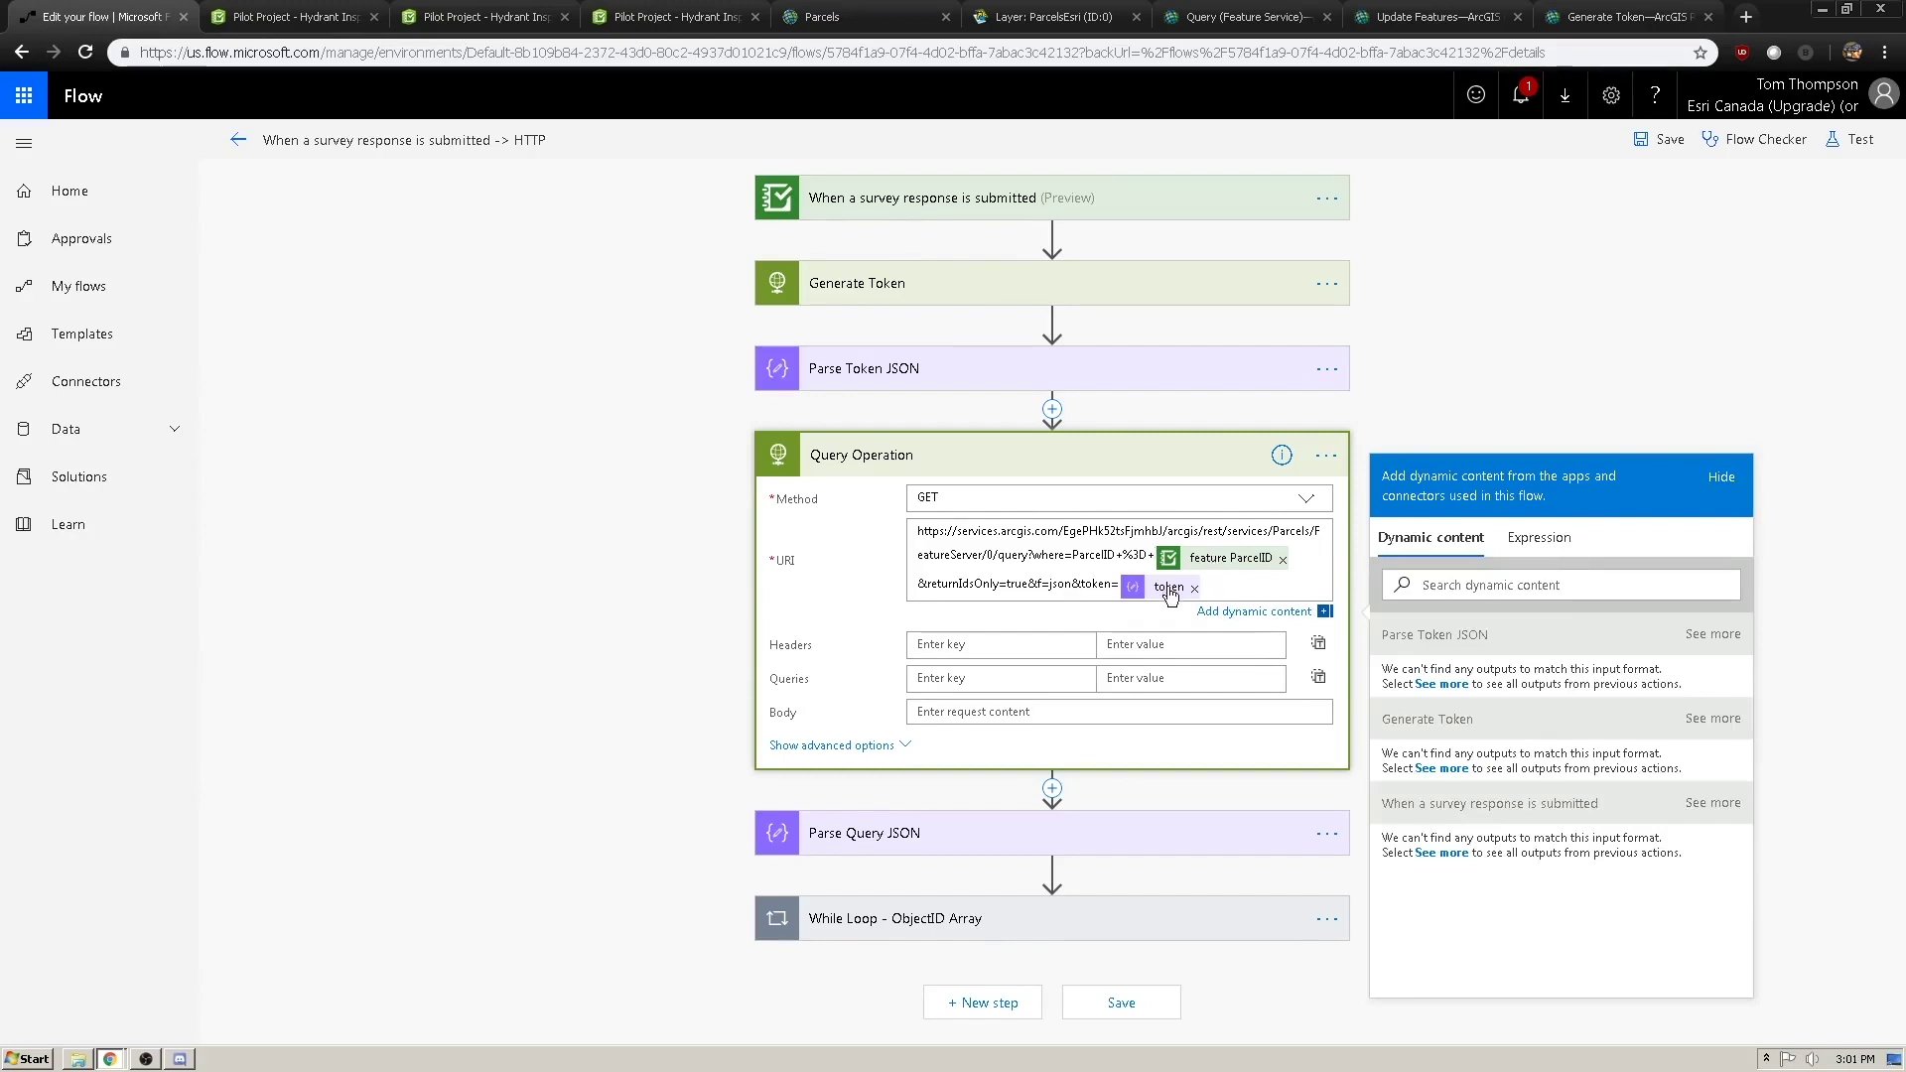
left_click(1713, 634)
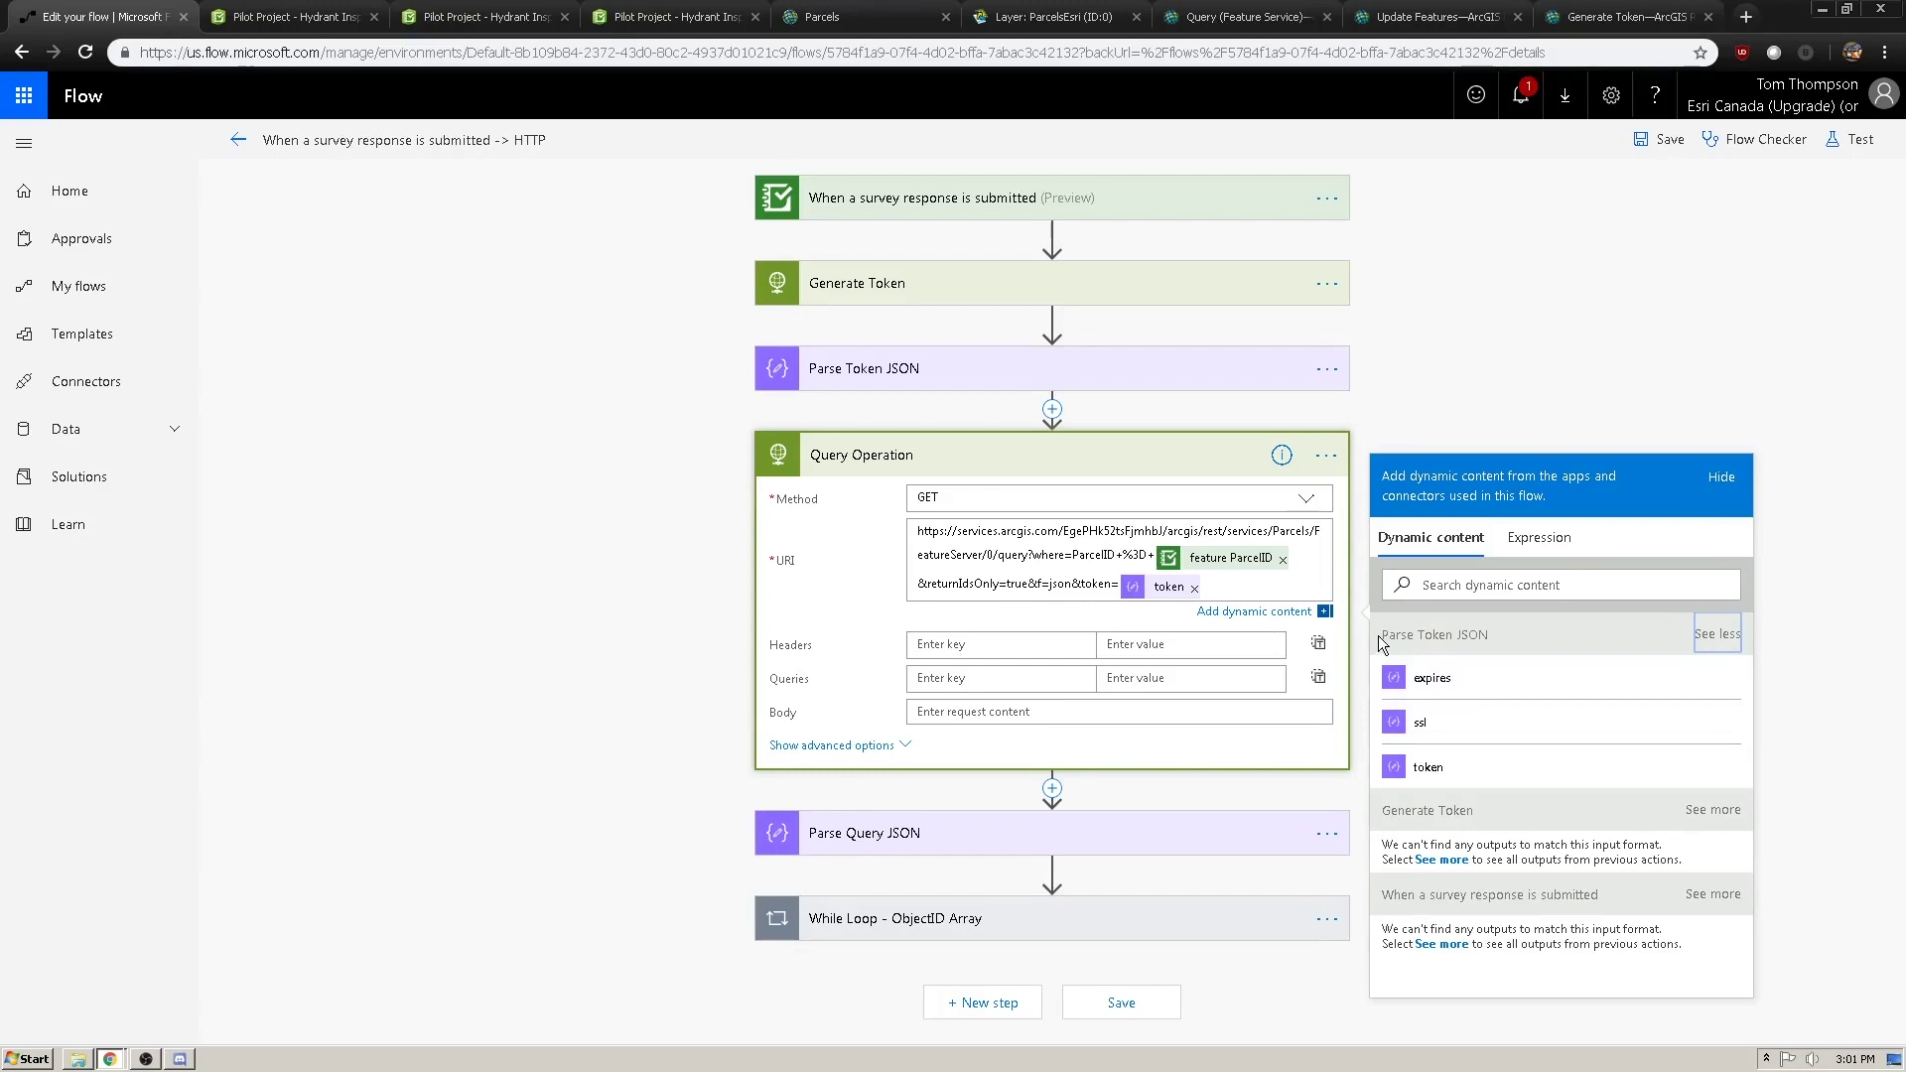
left_click_drag(1380, 636, 1492, 634)
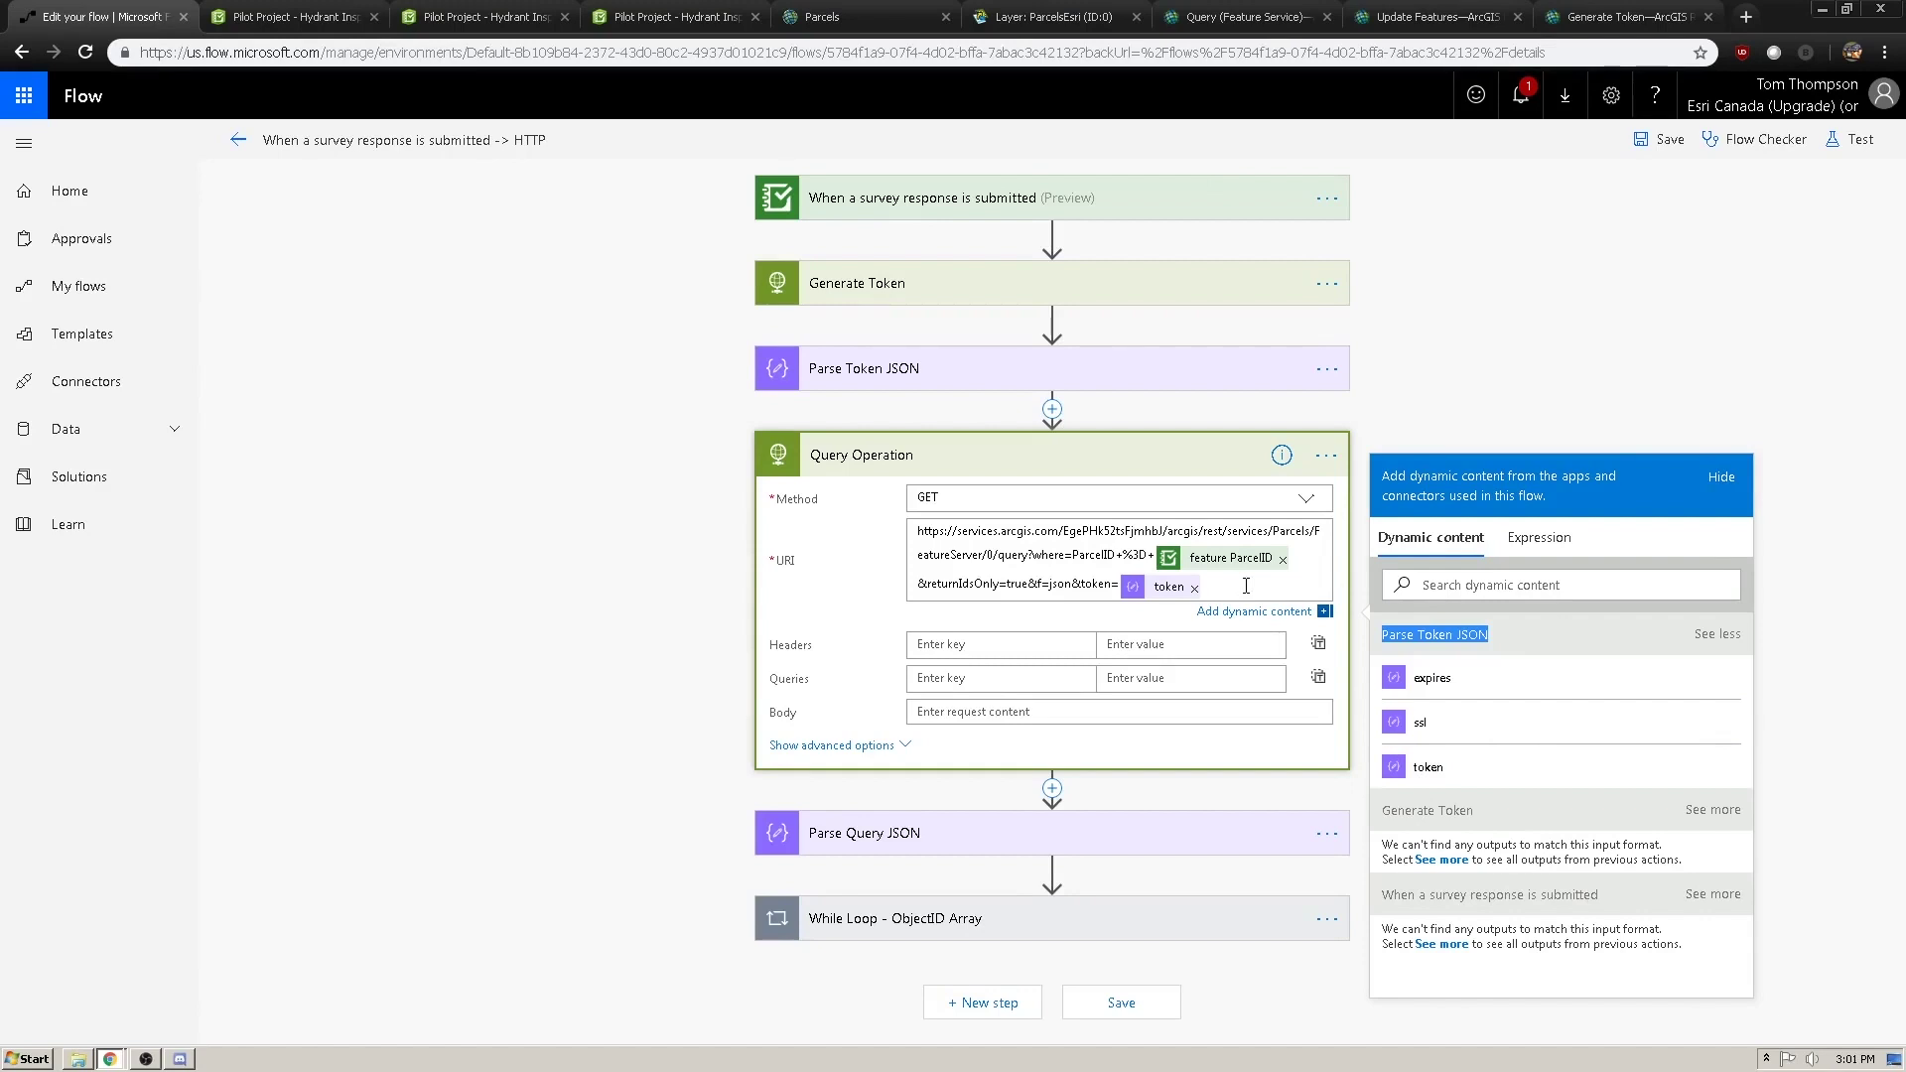
left_click(1246, 586)
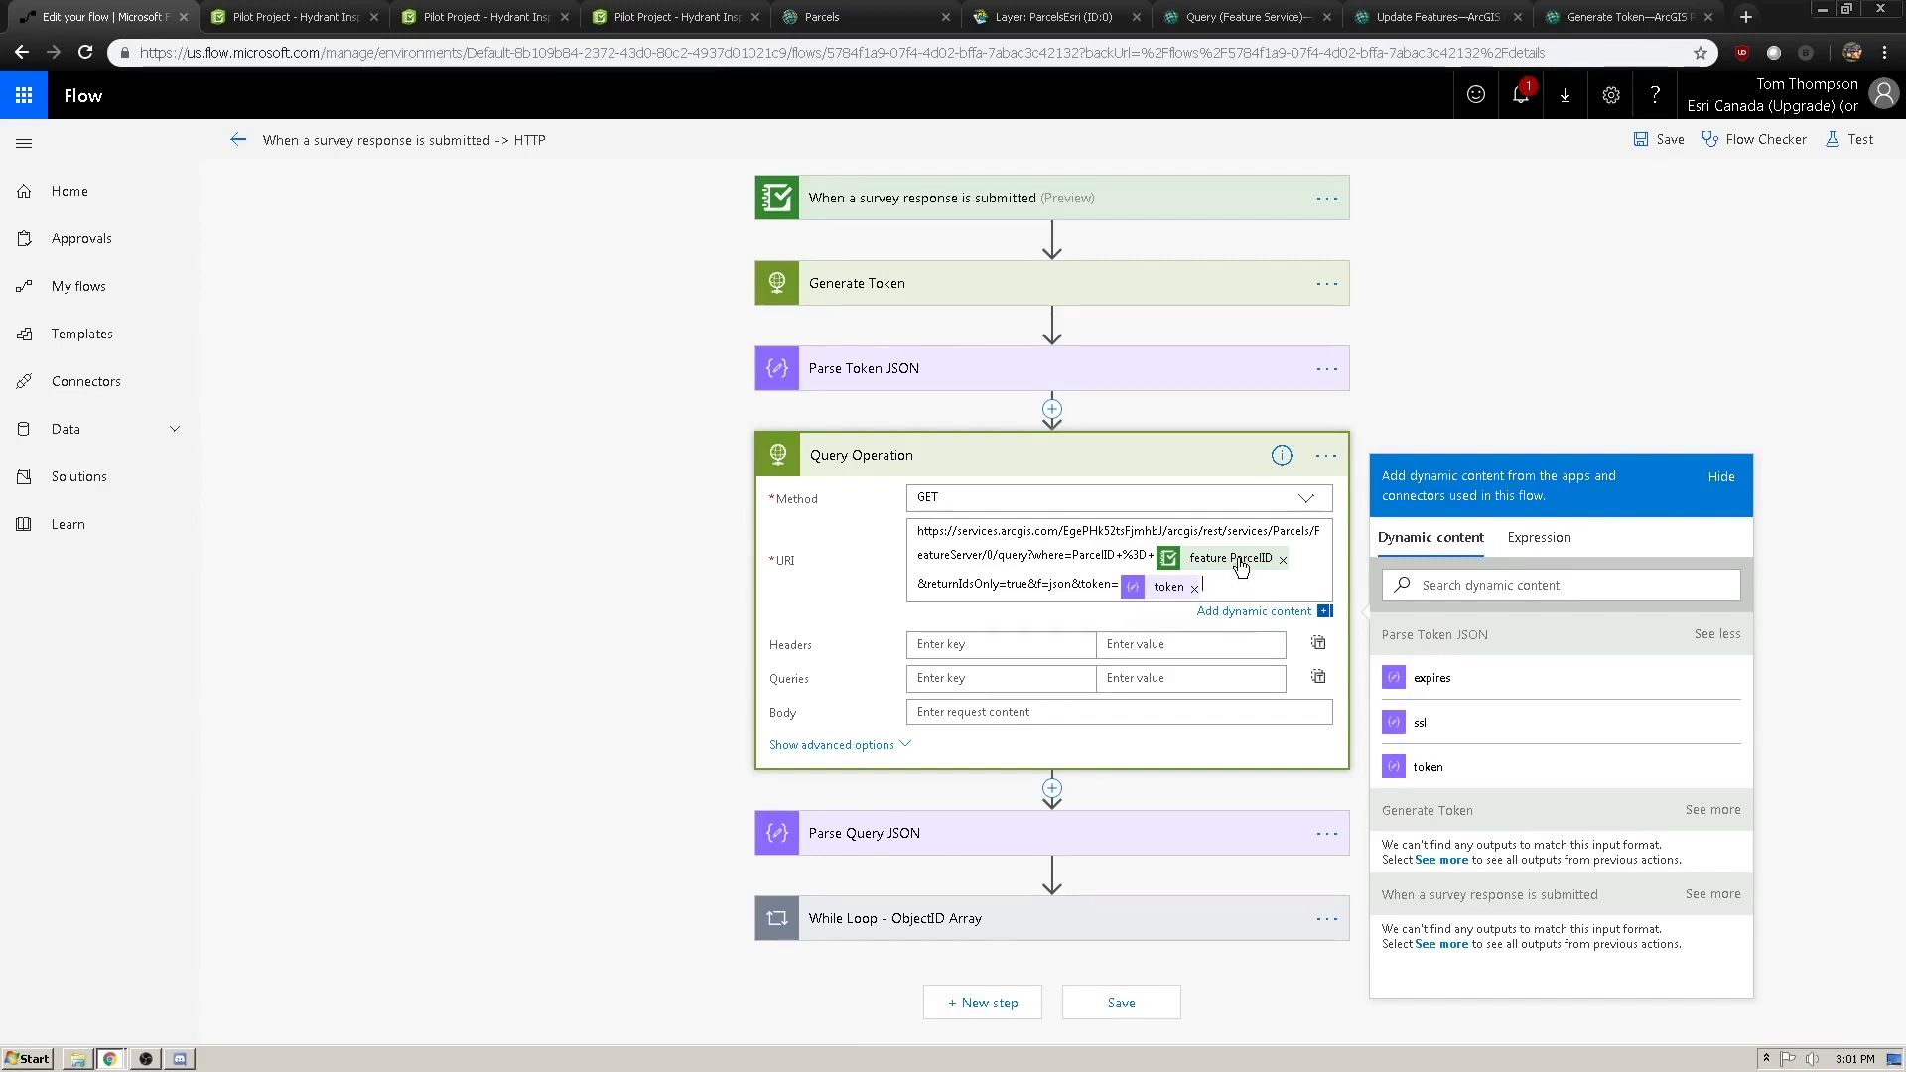
left_click(647, 601)
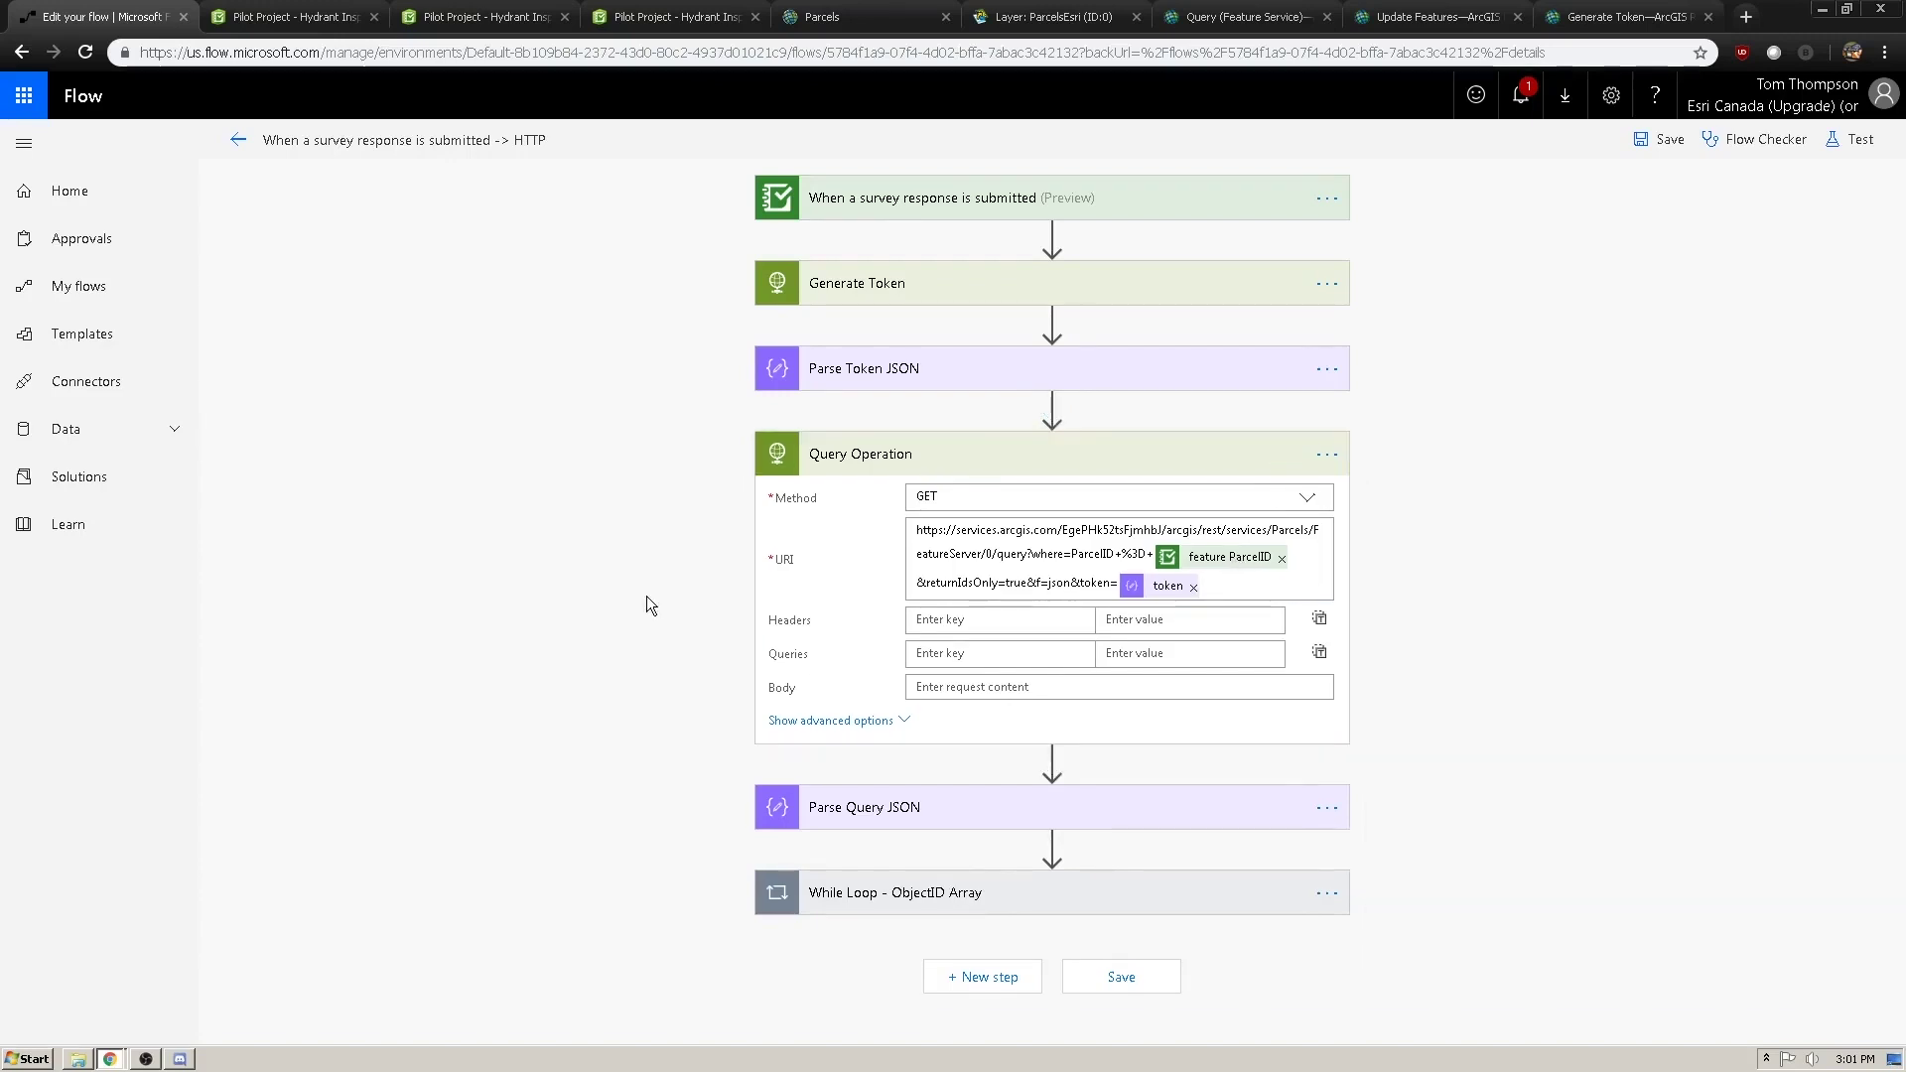
- Expand Parse Query JSON and review its Body content and schema
left_click(864, 807)
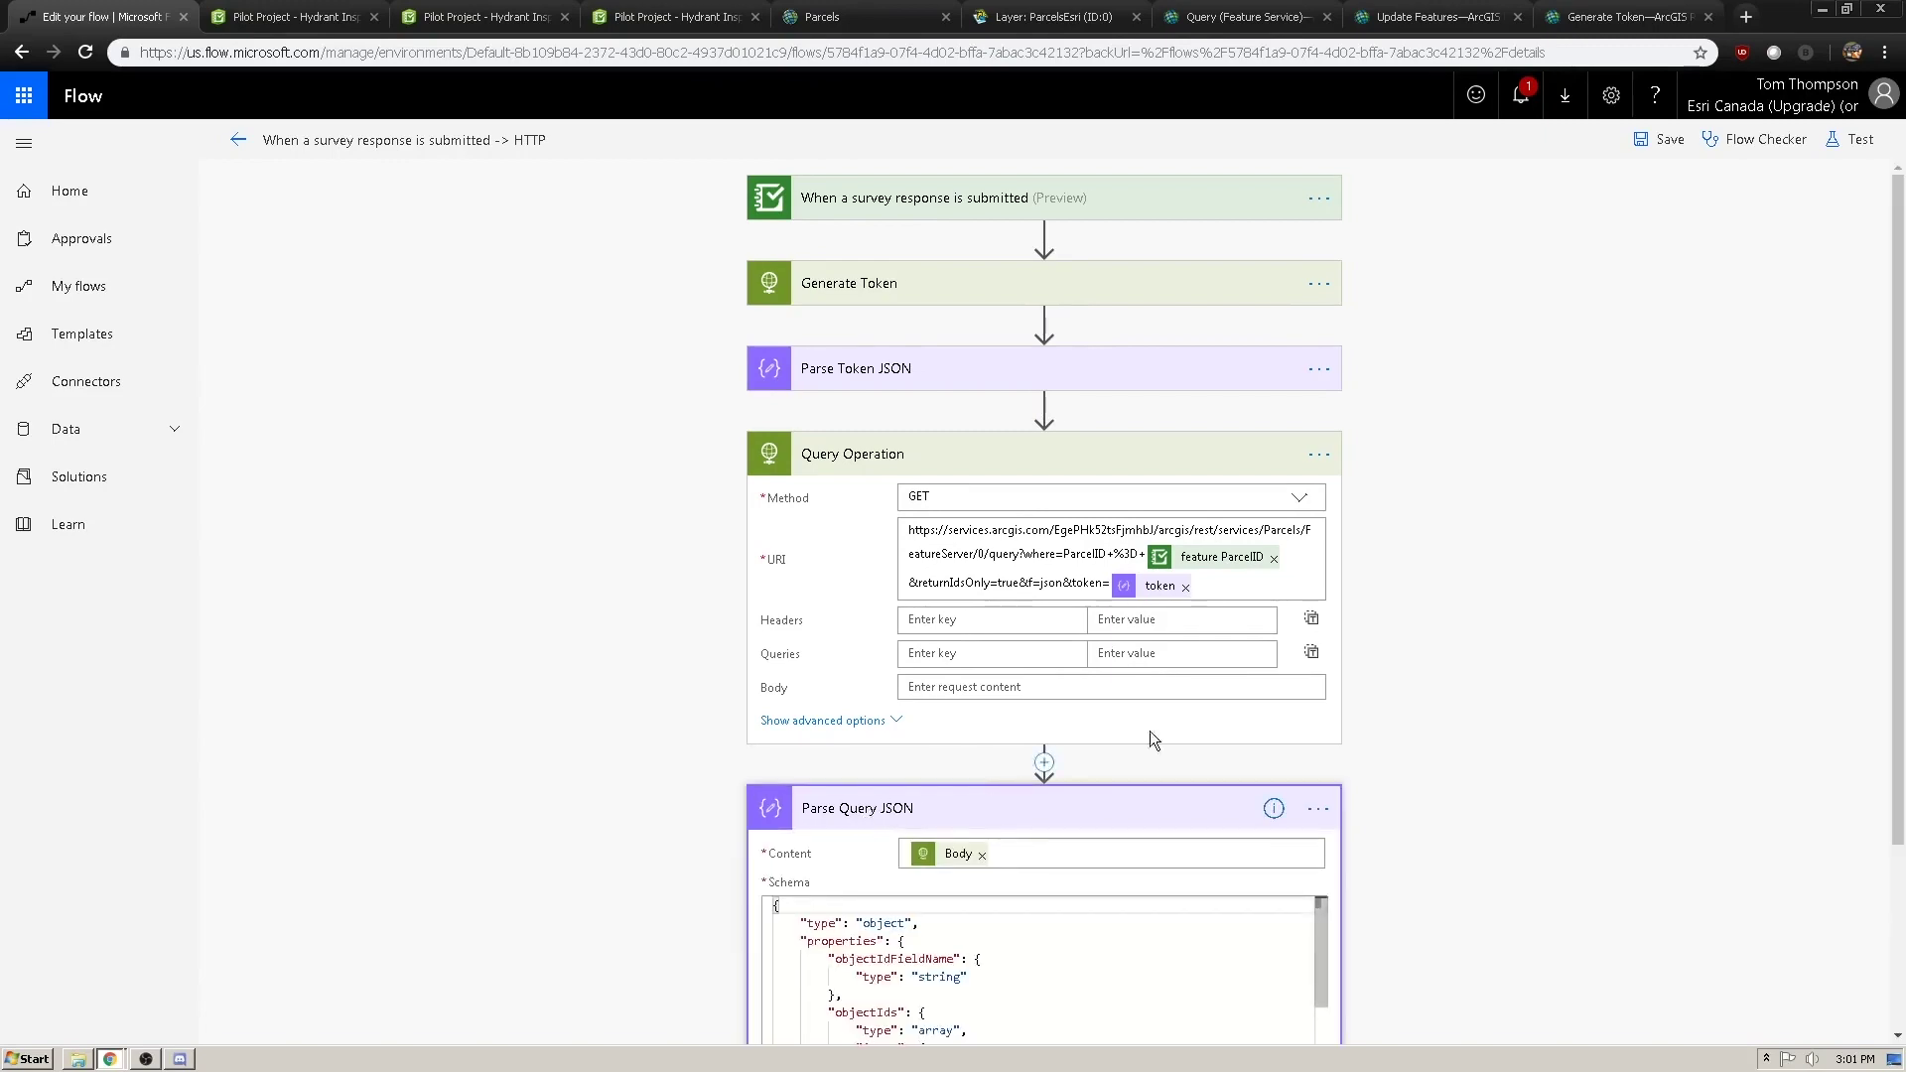
left_click_drag(1893, 409, 1884, 608)
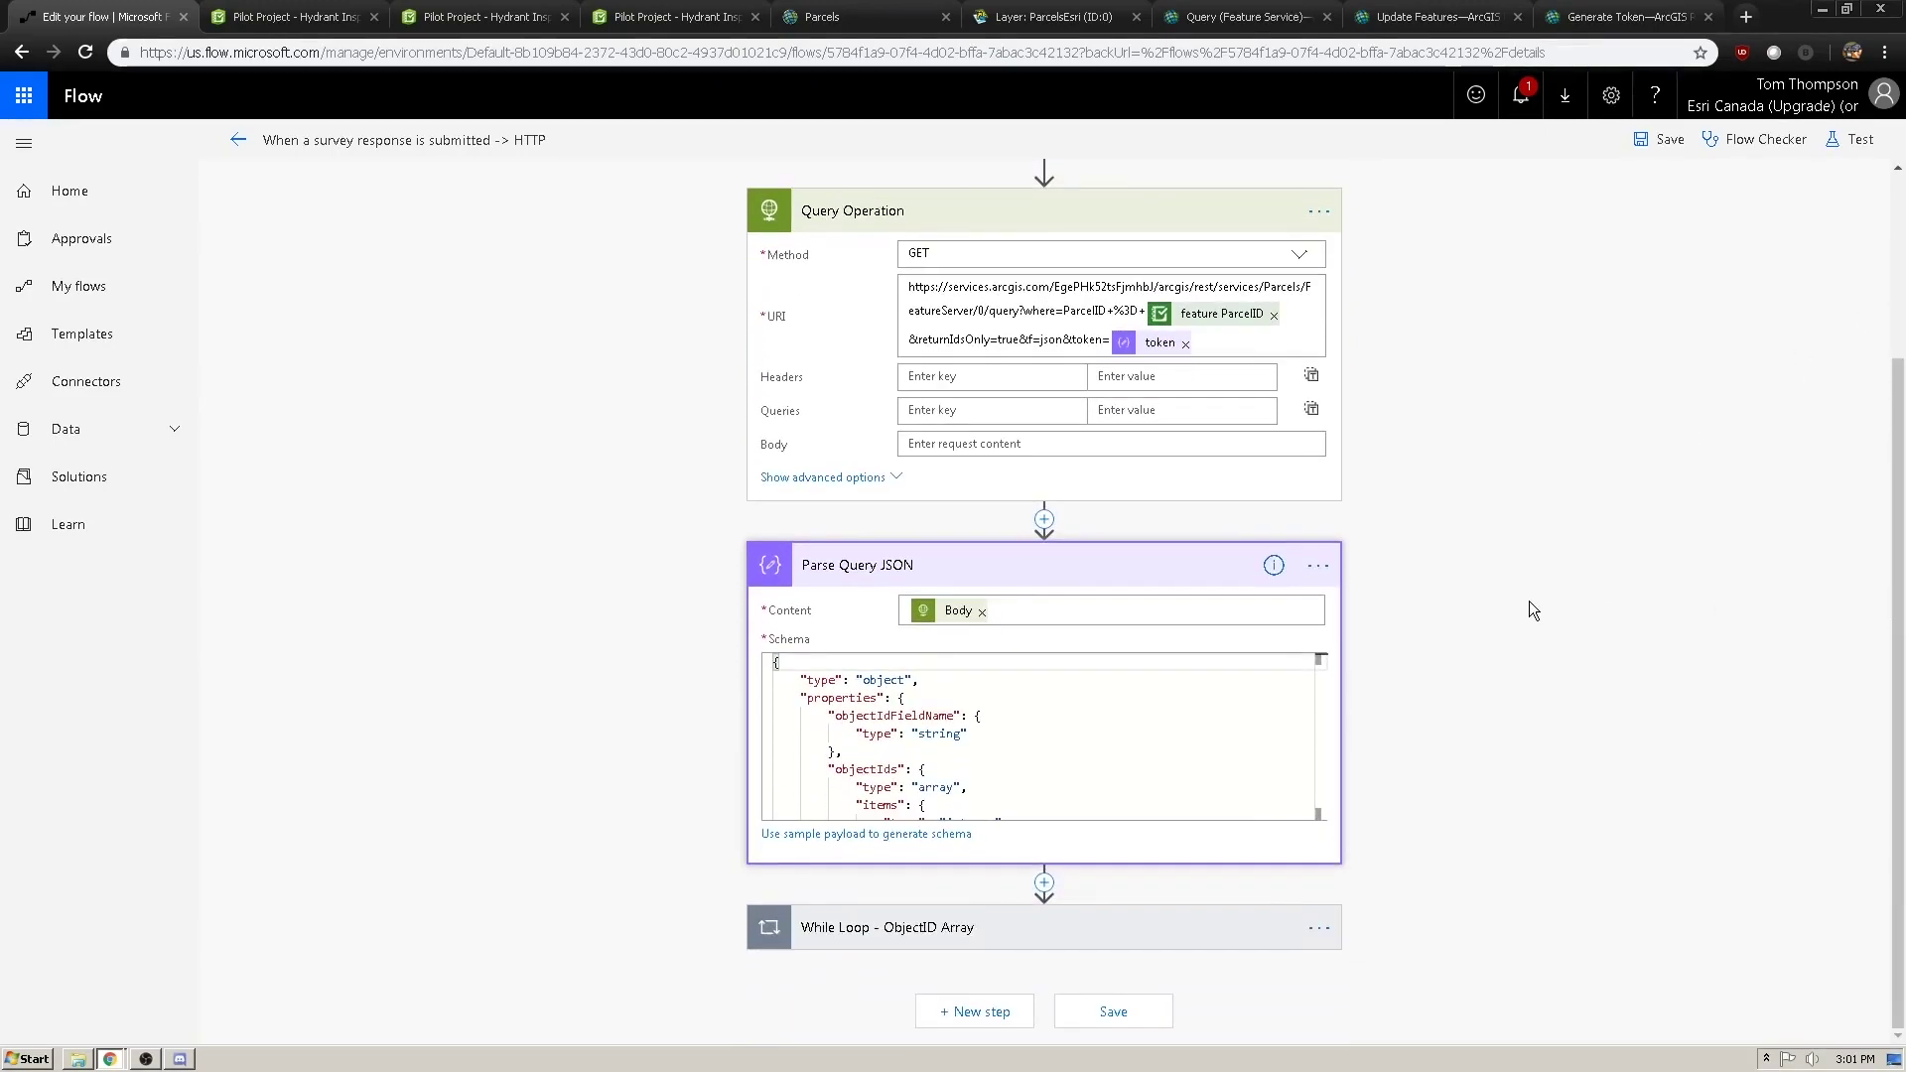
left_click(1182, 607)
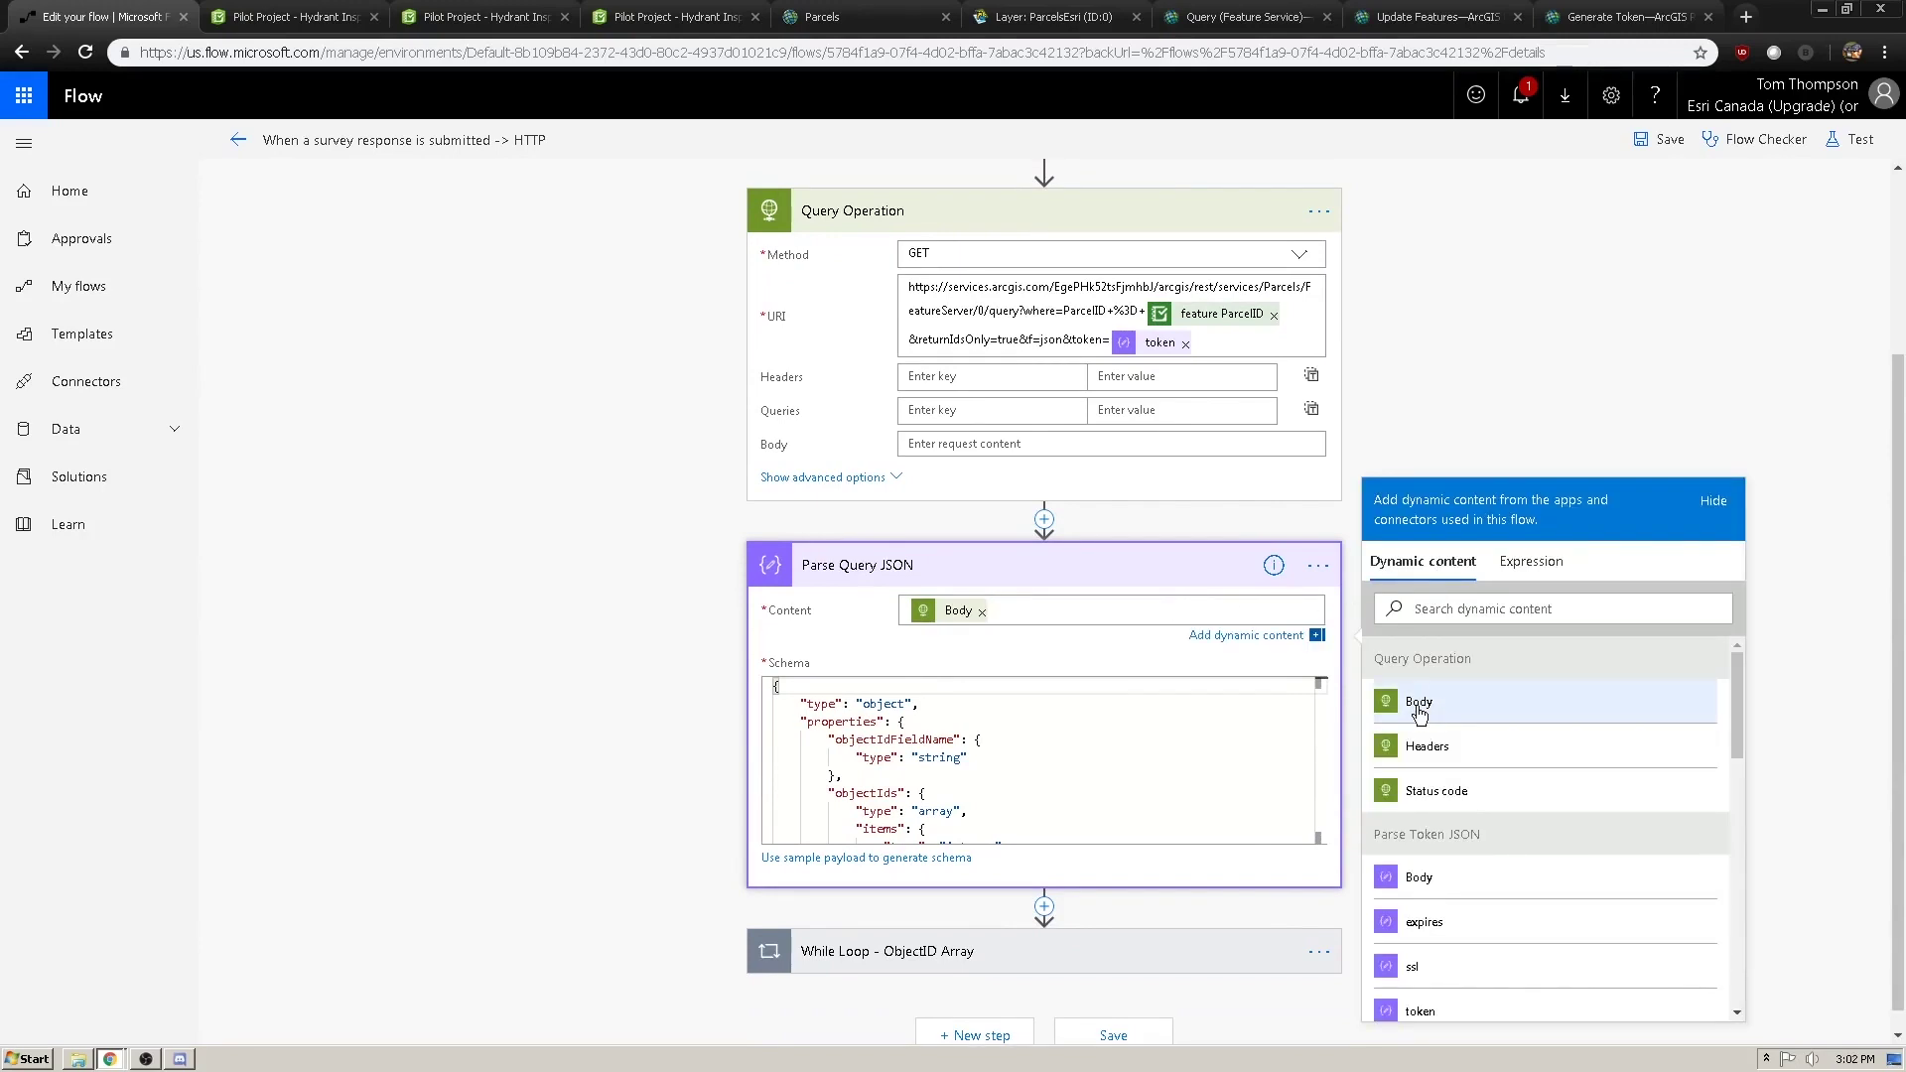
left_click(1113, 715)
scroll(1323, 711, "down", 1)
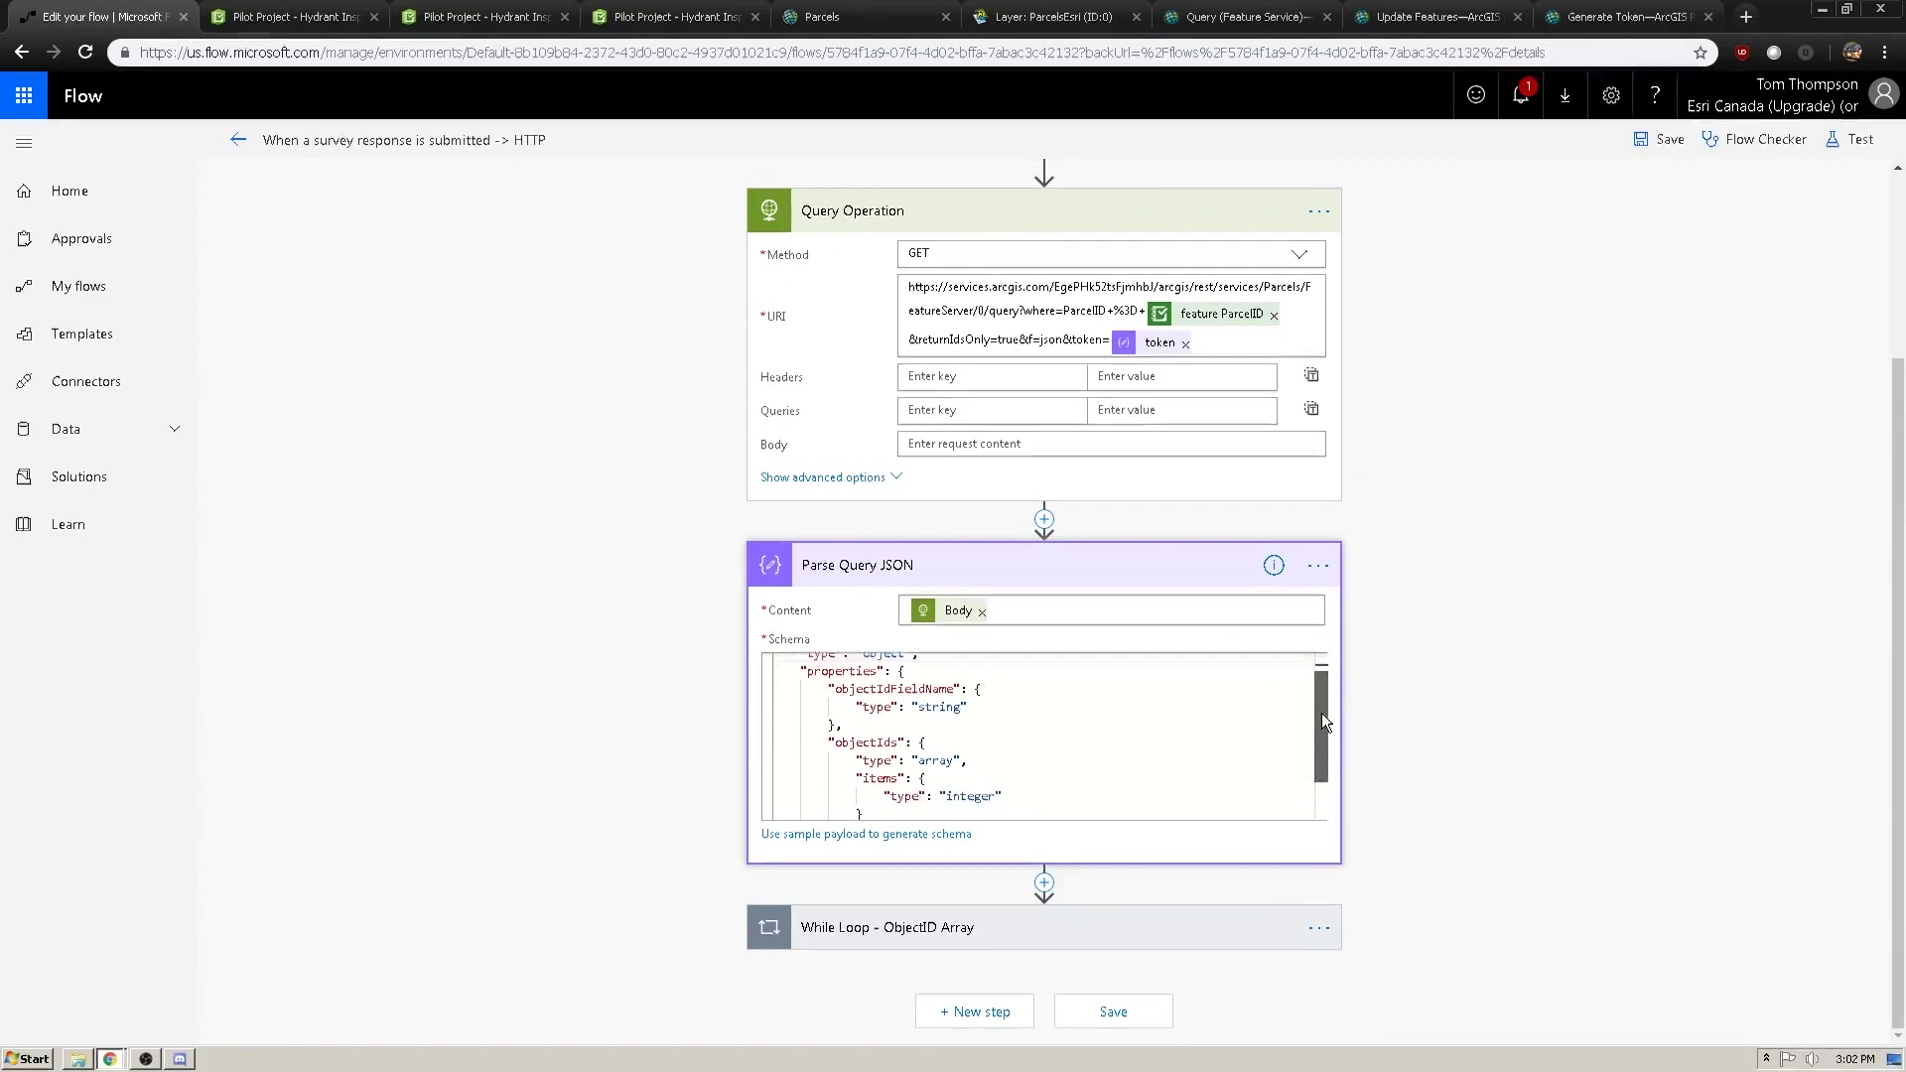
scroll(1324, 700, "up", 1)
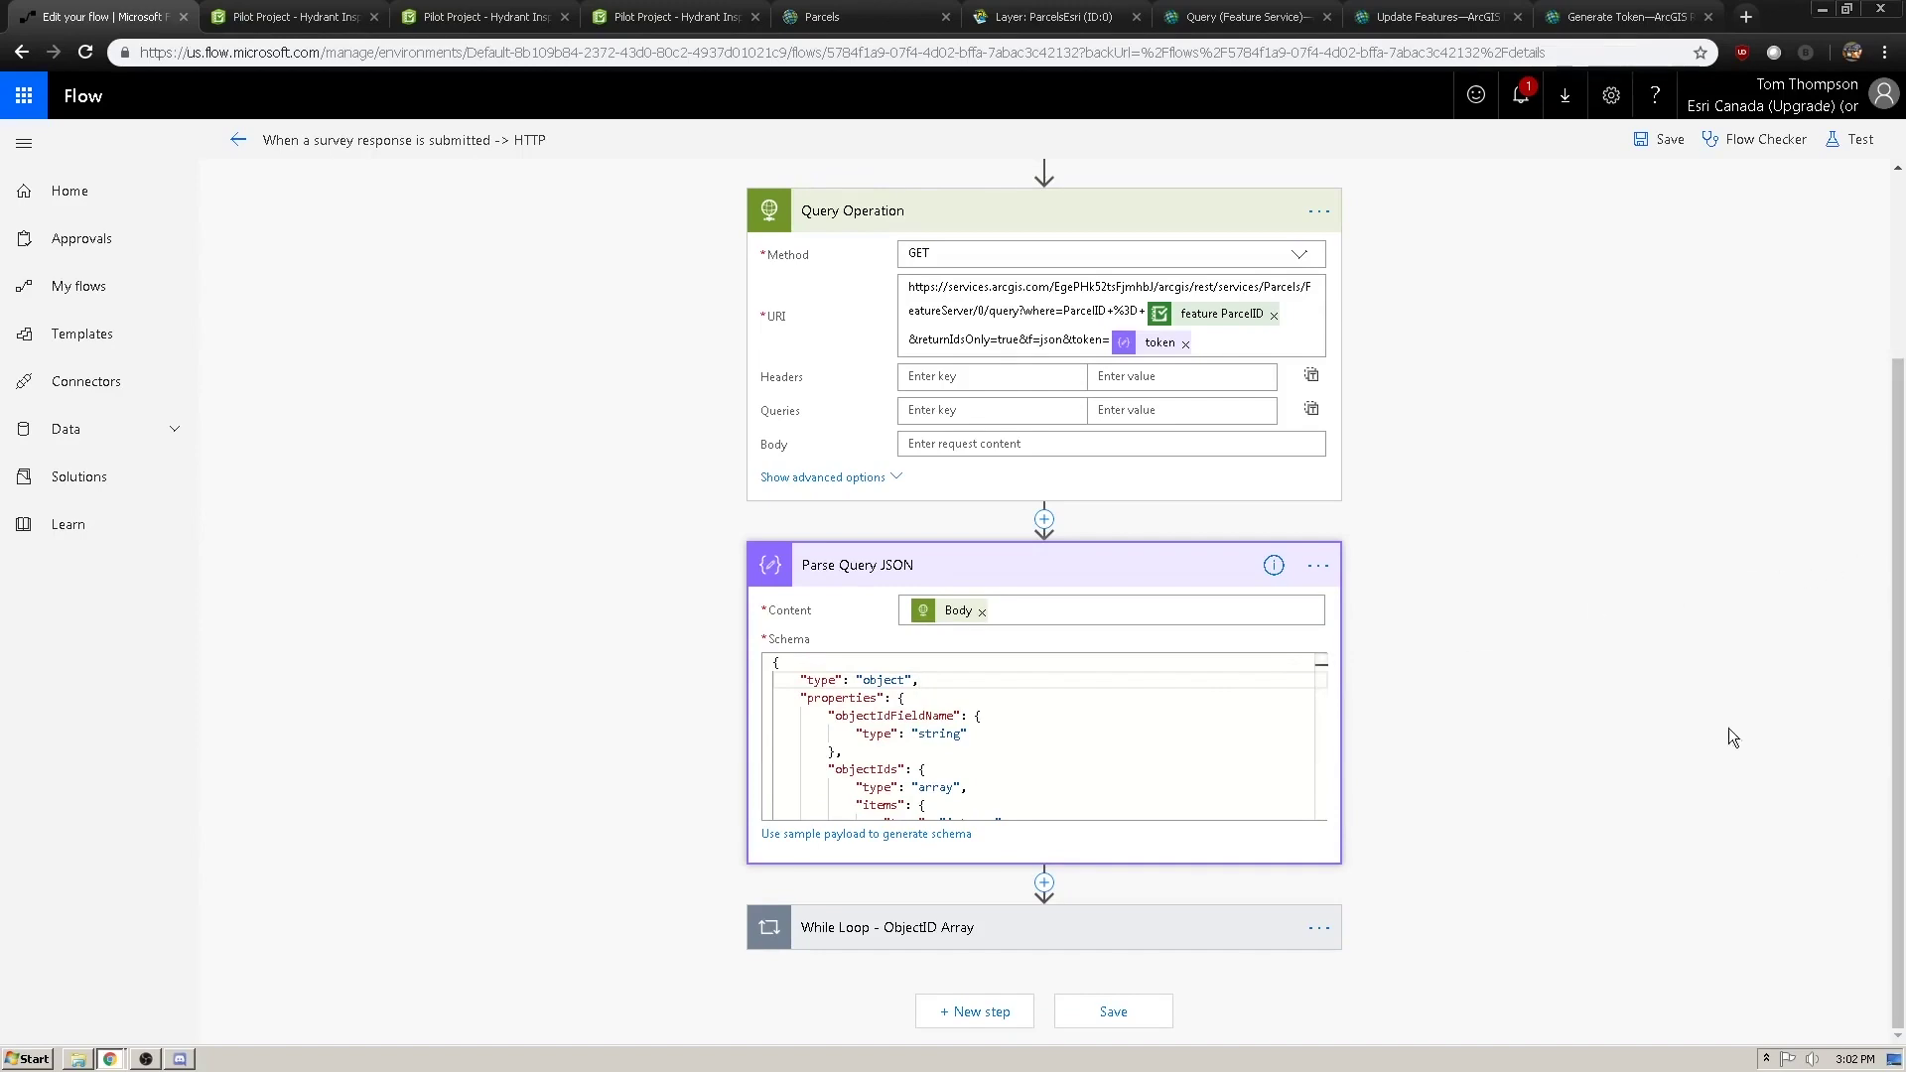
- Expand the While Loop - ObjectID Array step that iterates objectIds
left_click(854, 916)
scroll(552, 744, "up", 1)
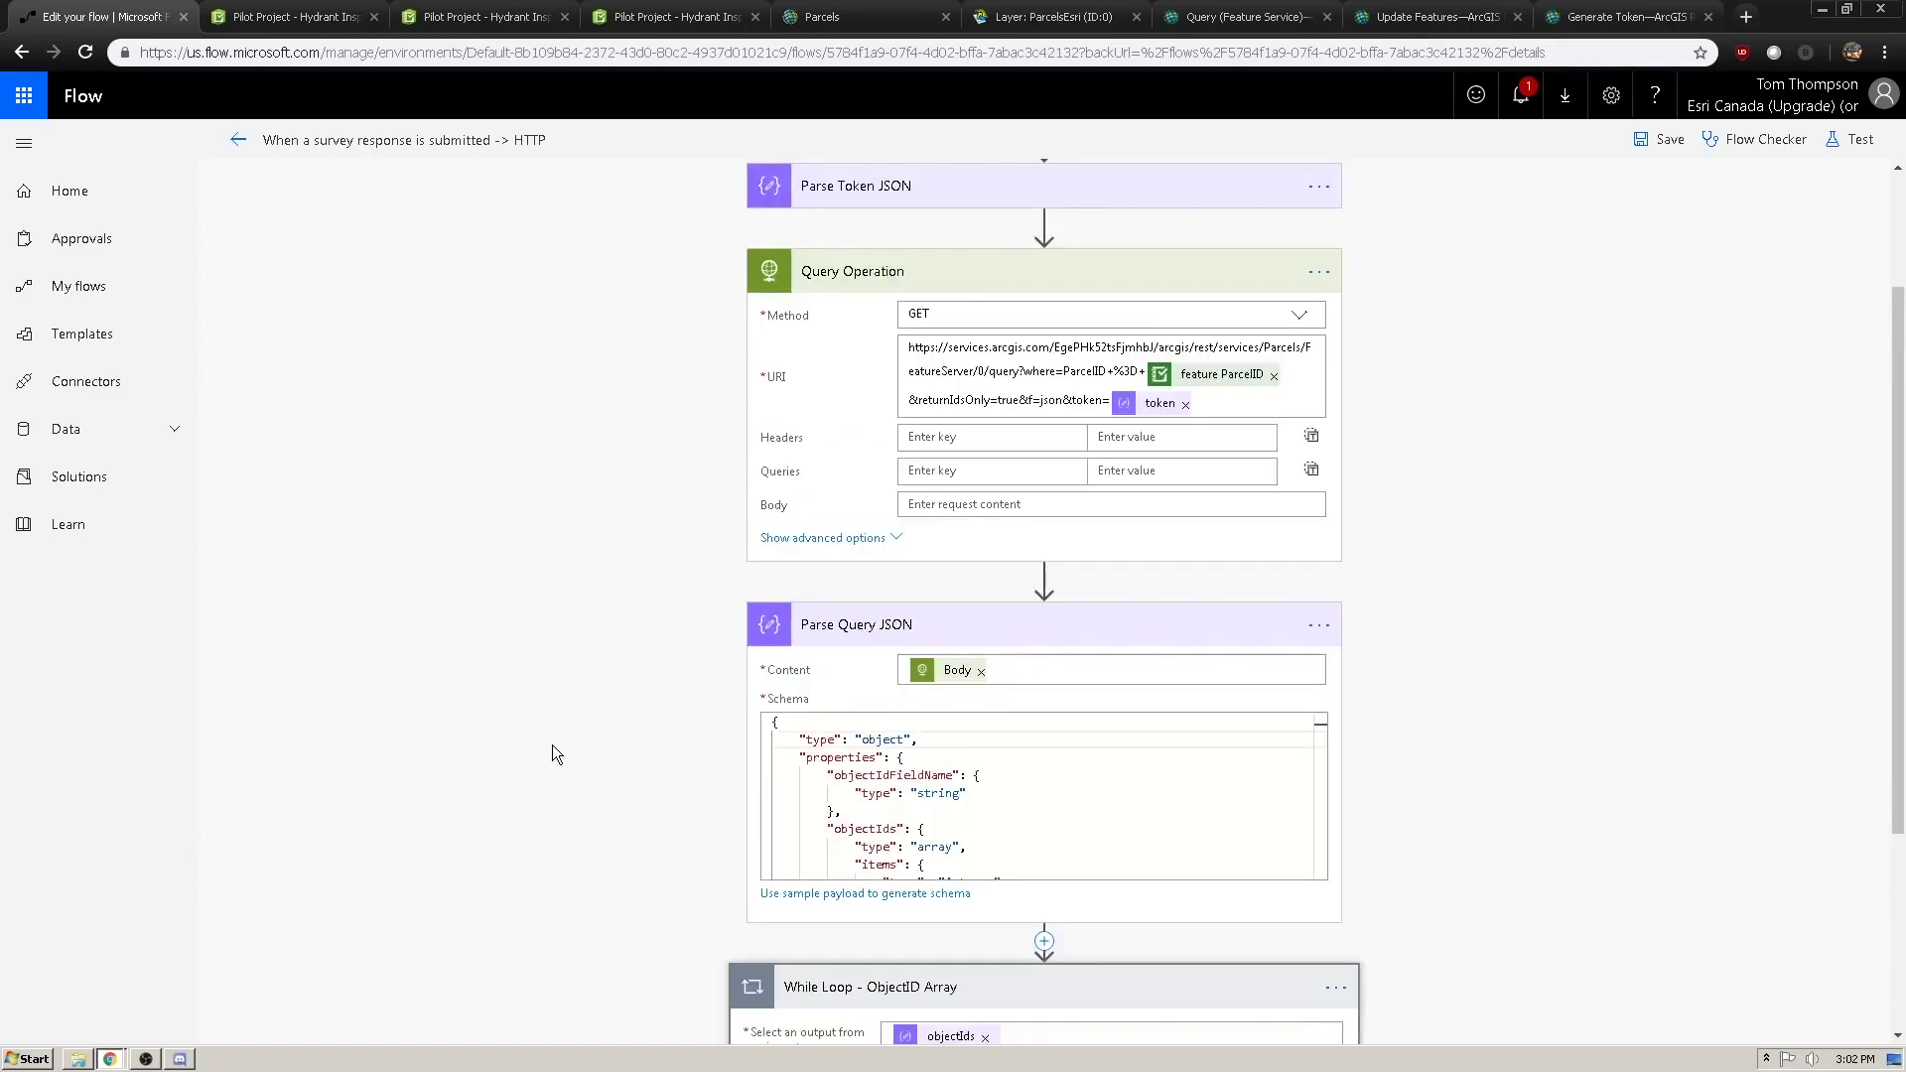
scroll(1891, 601, "down", 3)
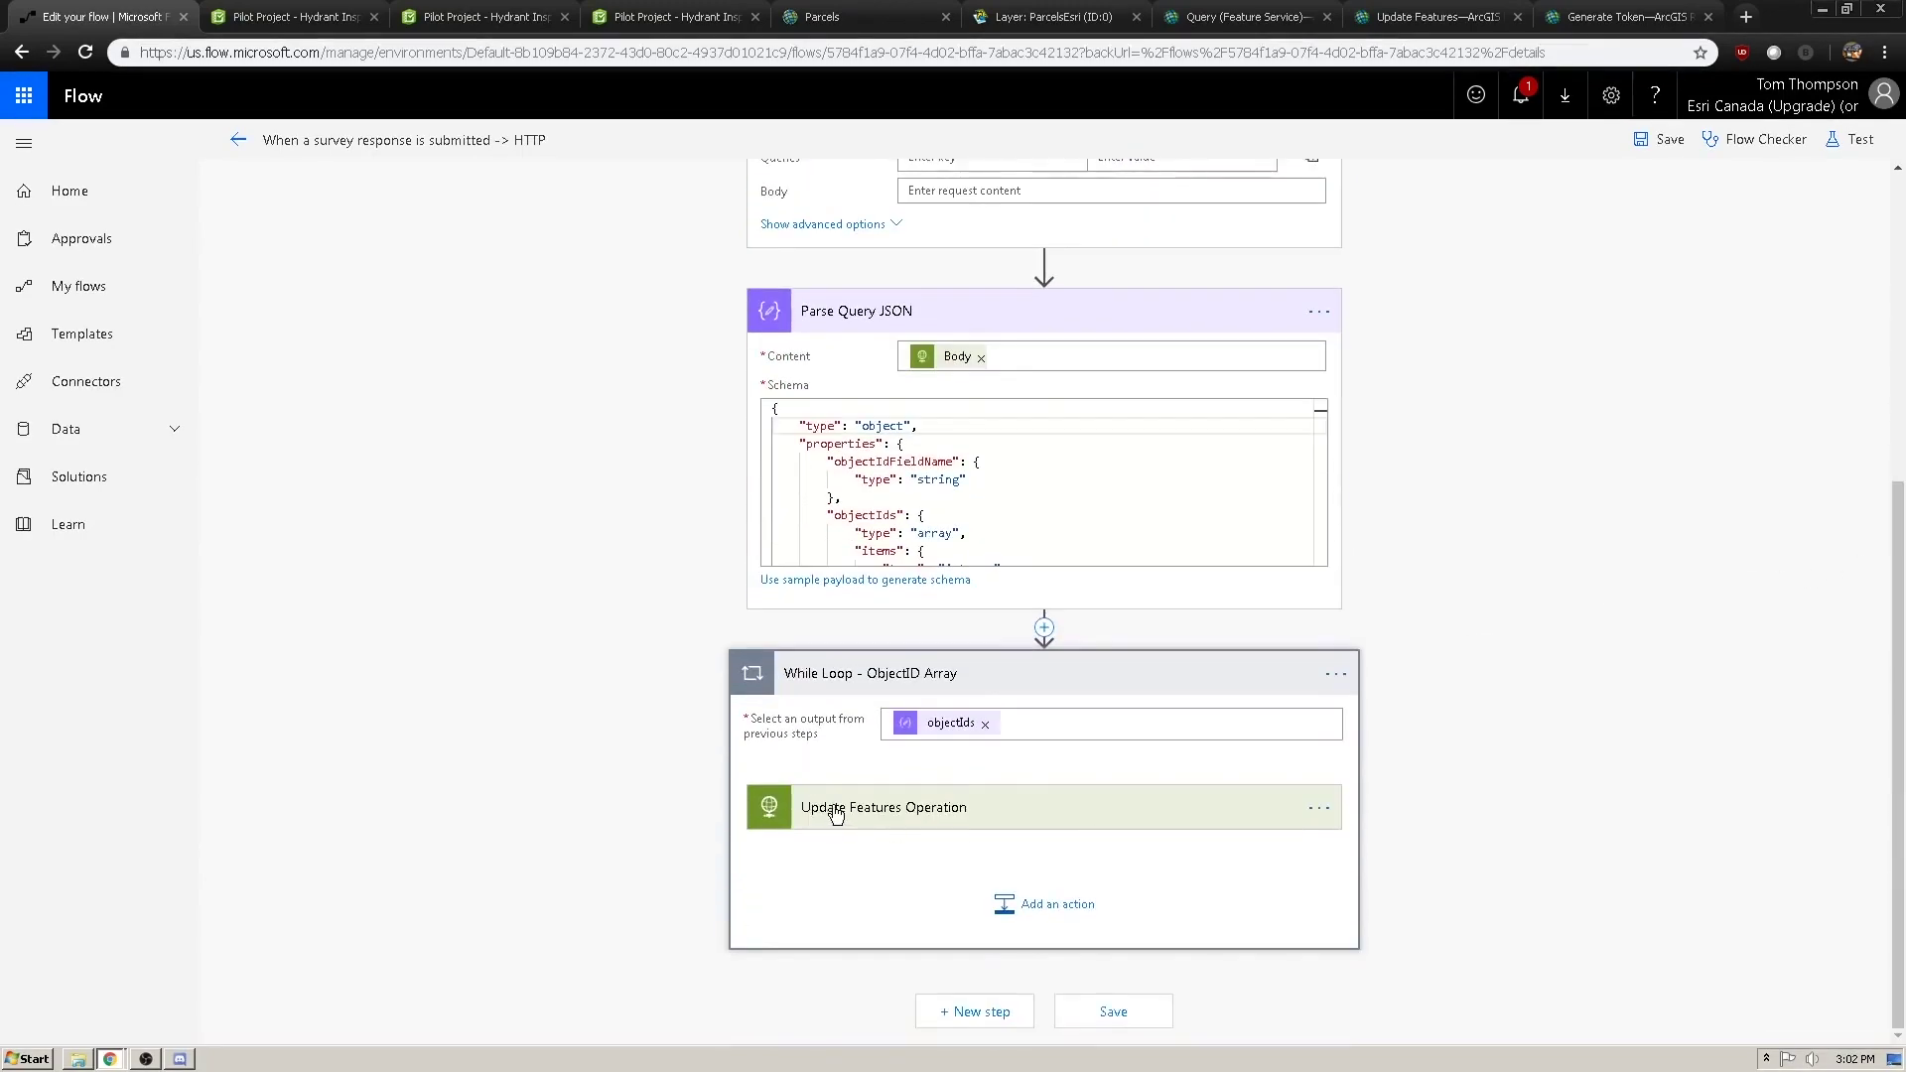
- Expand Update Features Operation and inspect its POST Parcels updateFeatures URI
left_click(839, 812)
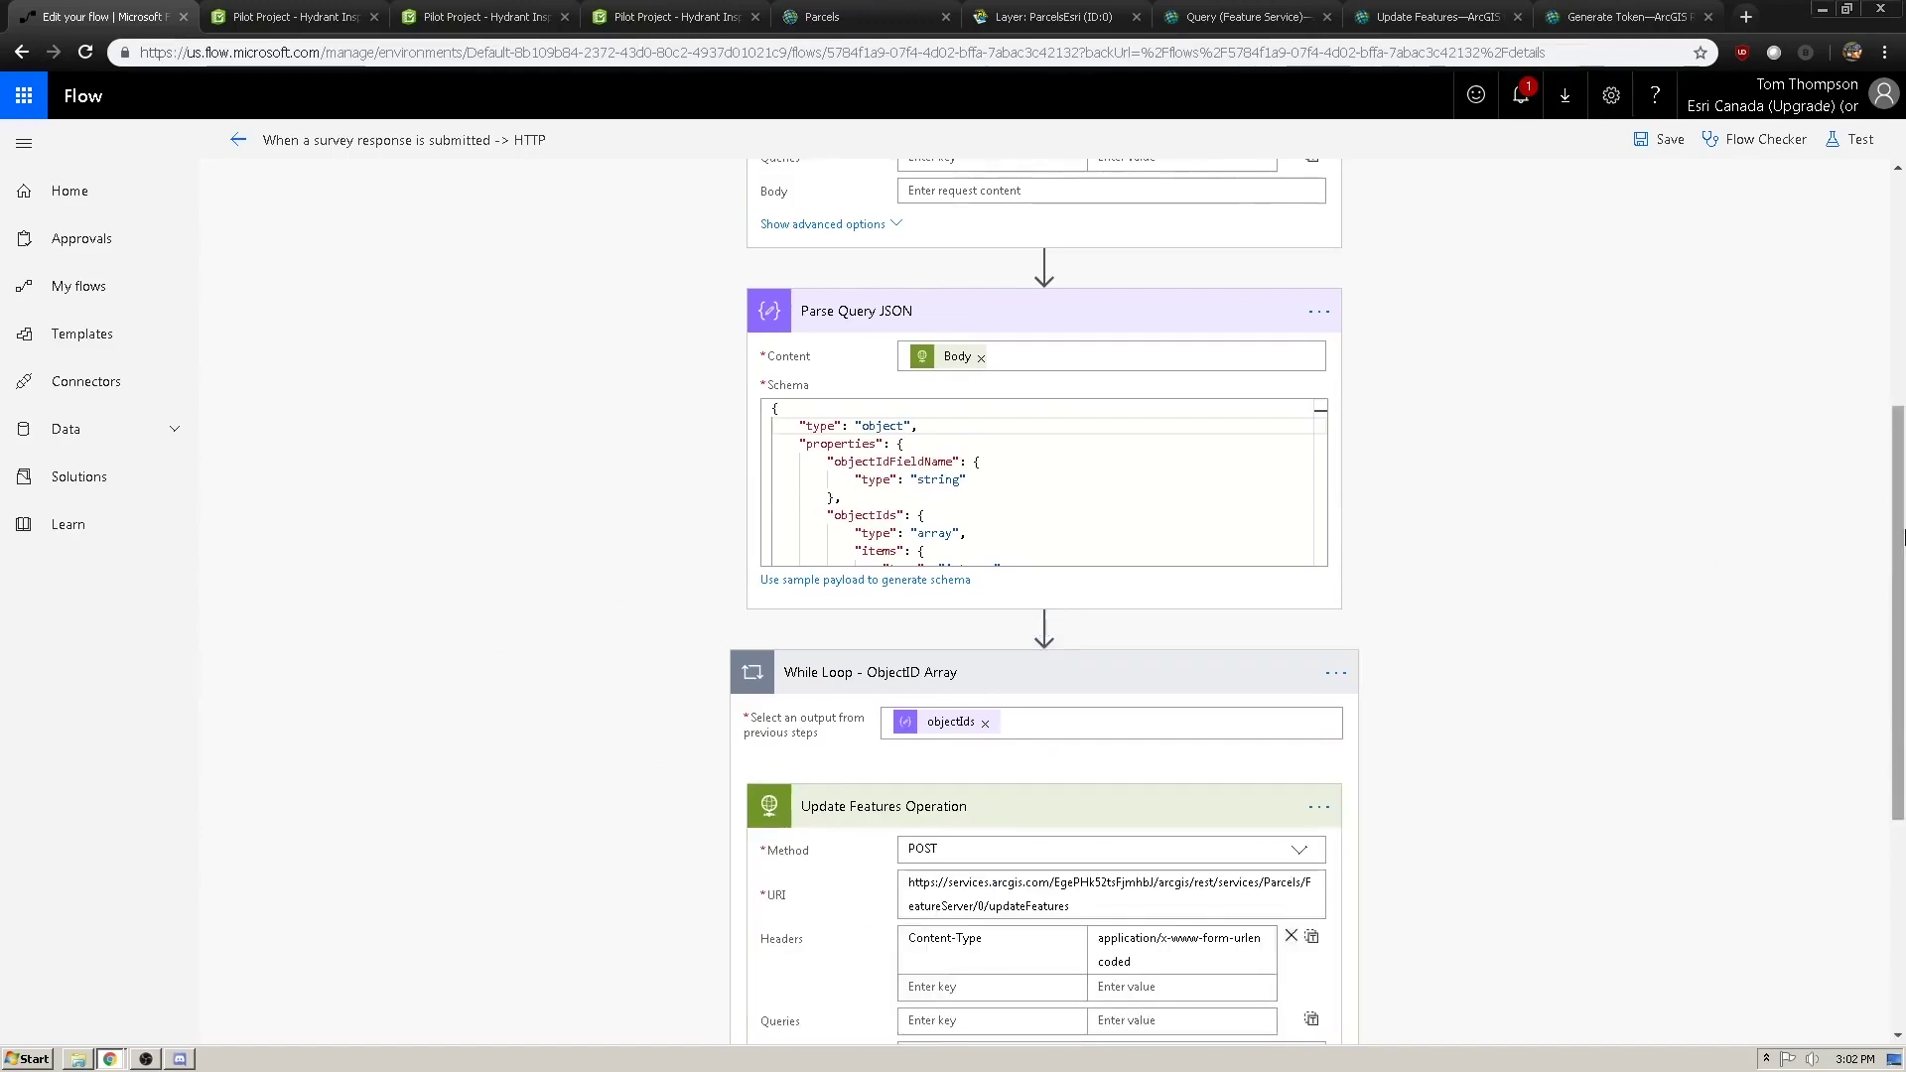
scroll(1901, 598, "down", 1)
scroll(1901, 599, "down", 2)
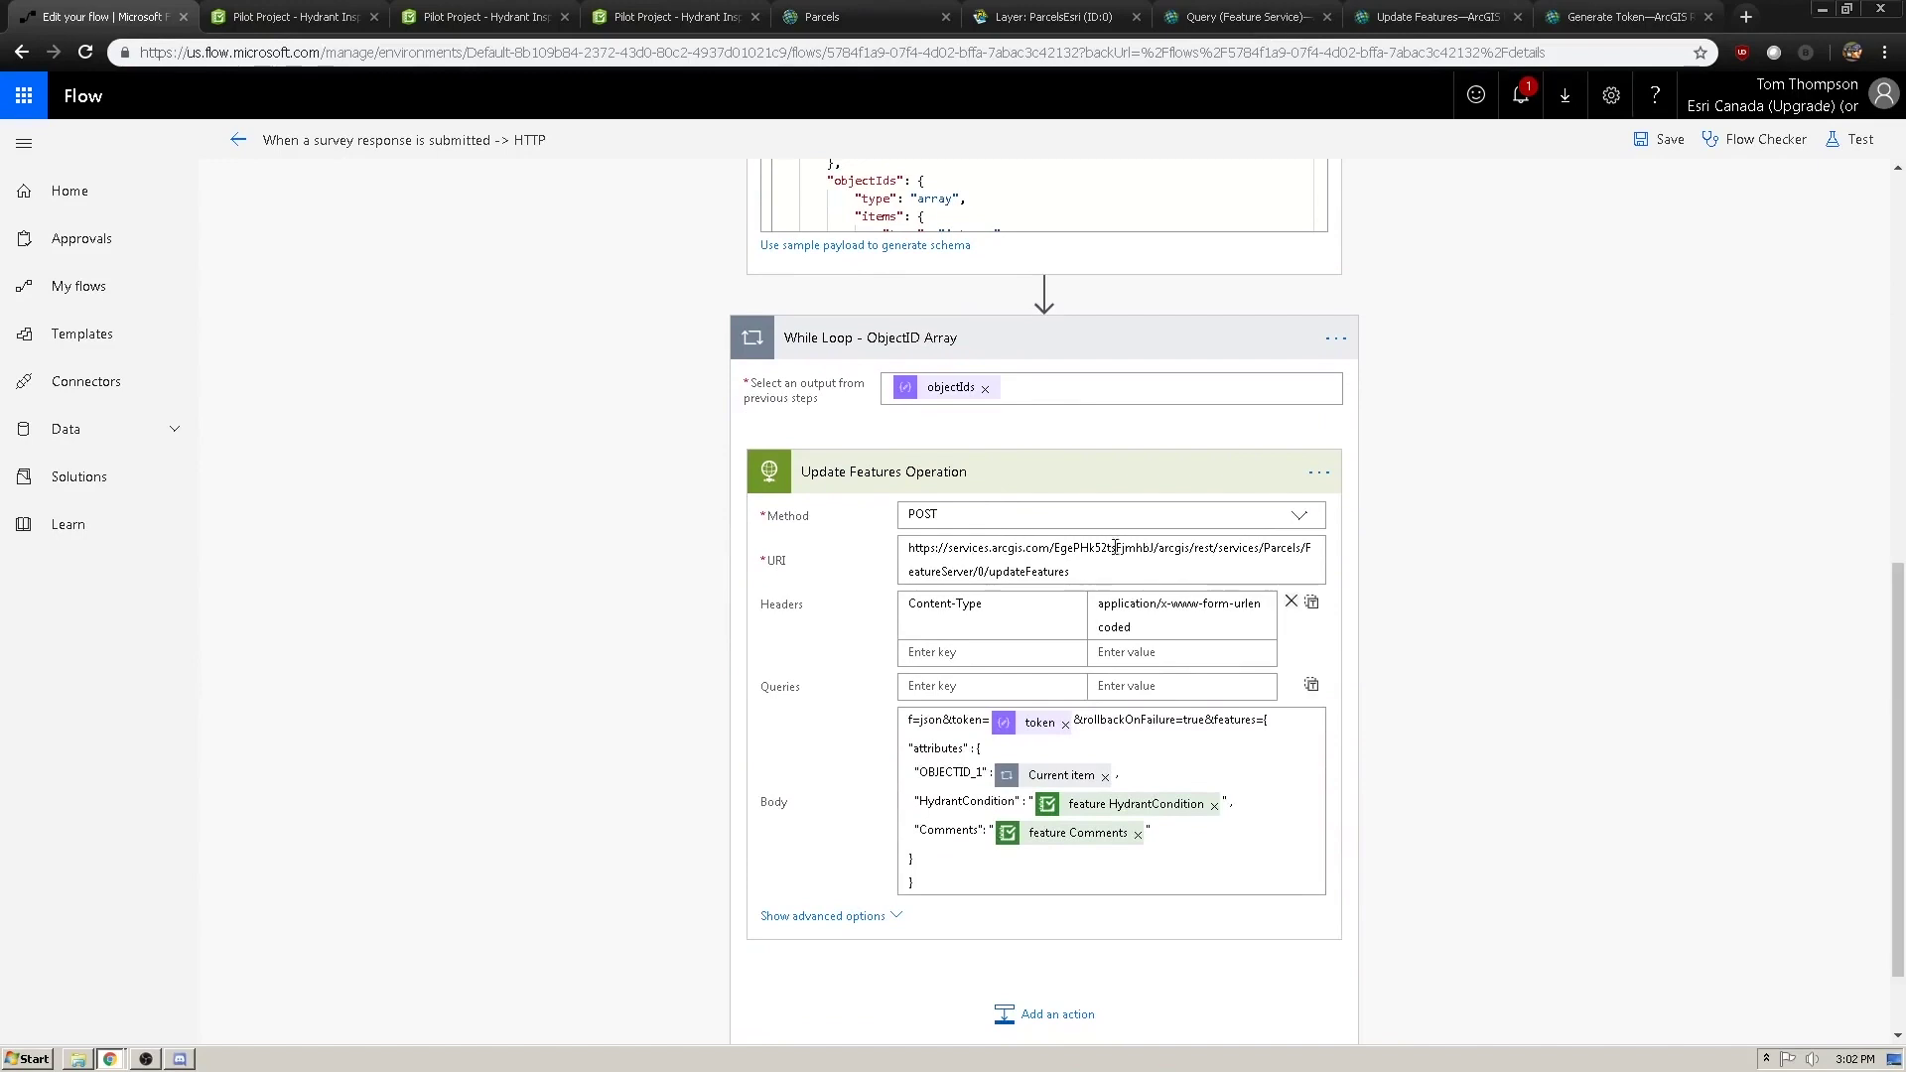
left_click(1291, 548)
left_click_drag(1291, 548, 894, 551)
left_click(851, 558)
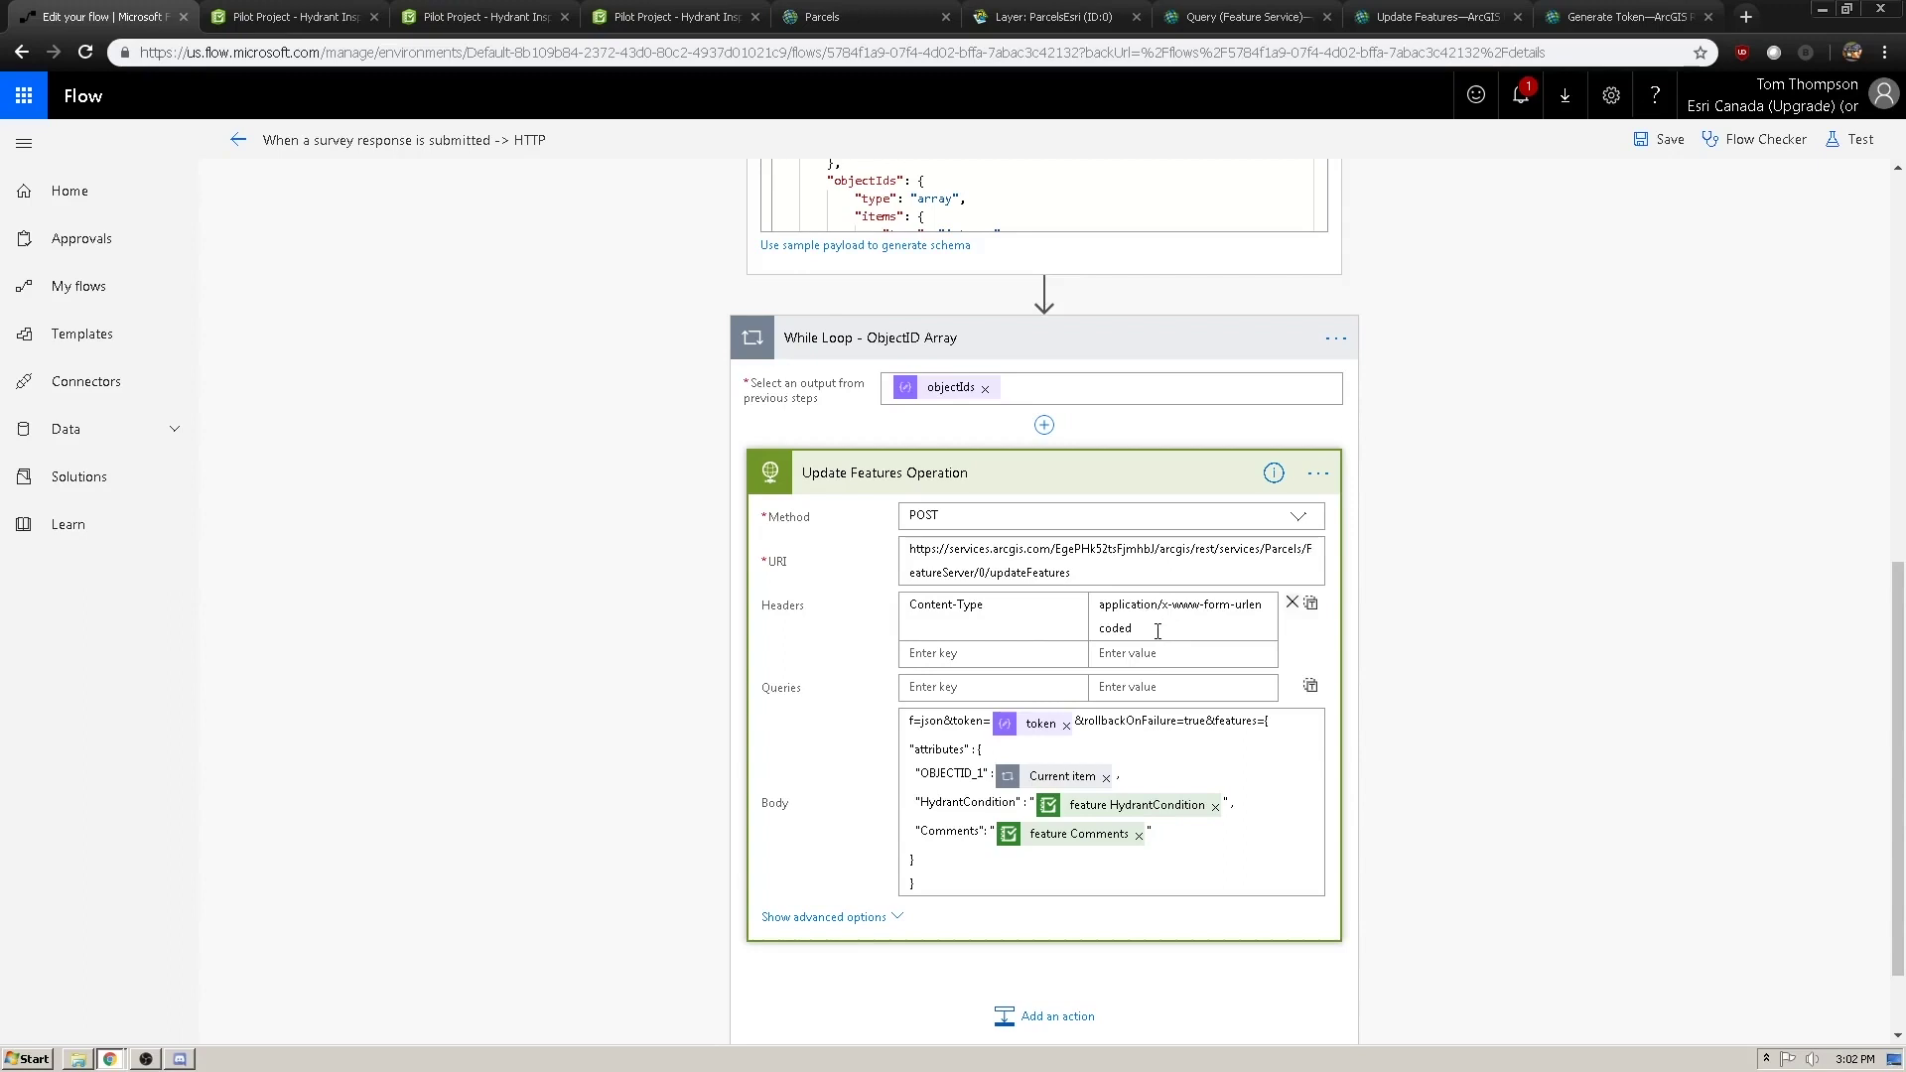
- Review the update body's HydrantCondition field and the While Loop's objectIds input
left_click(923, 773)
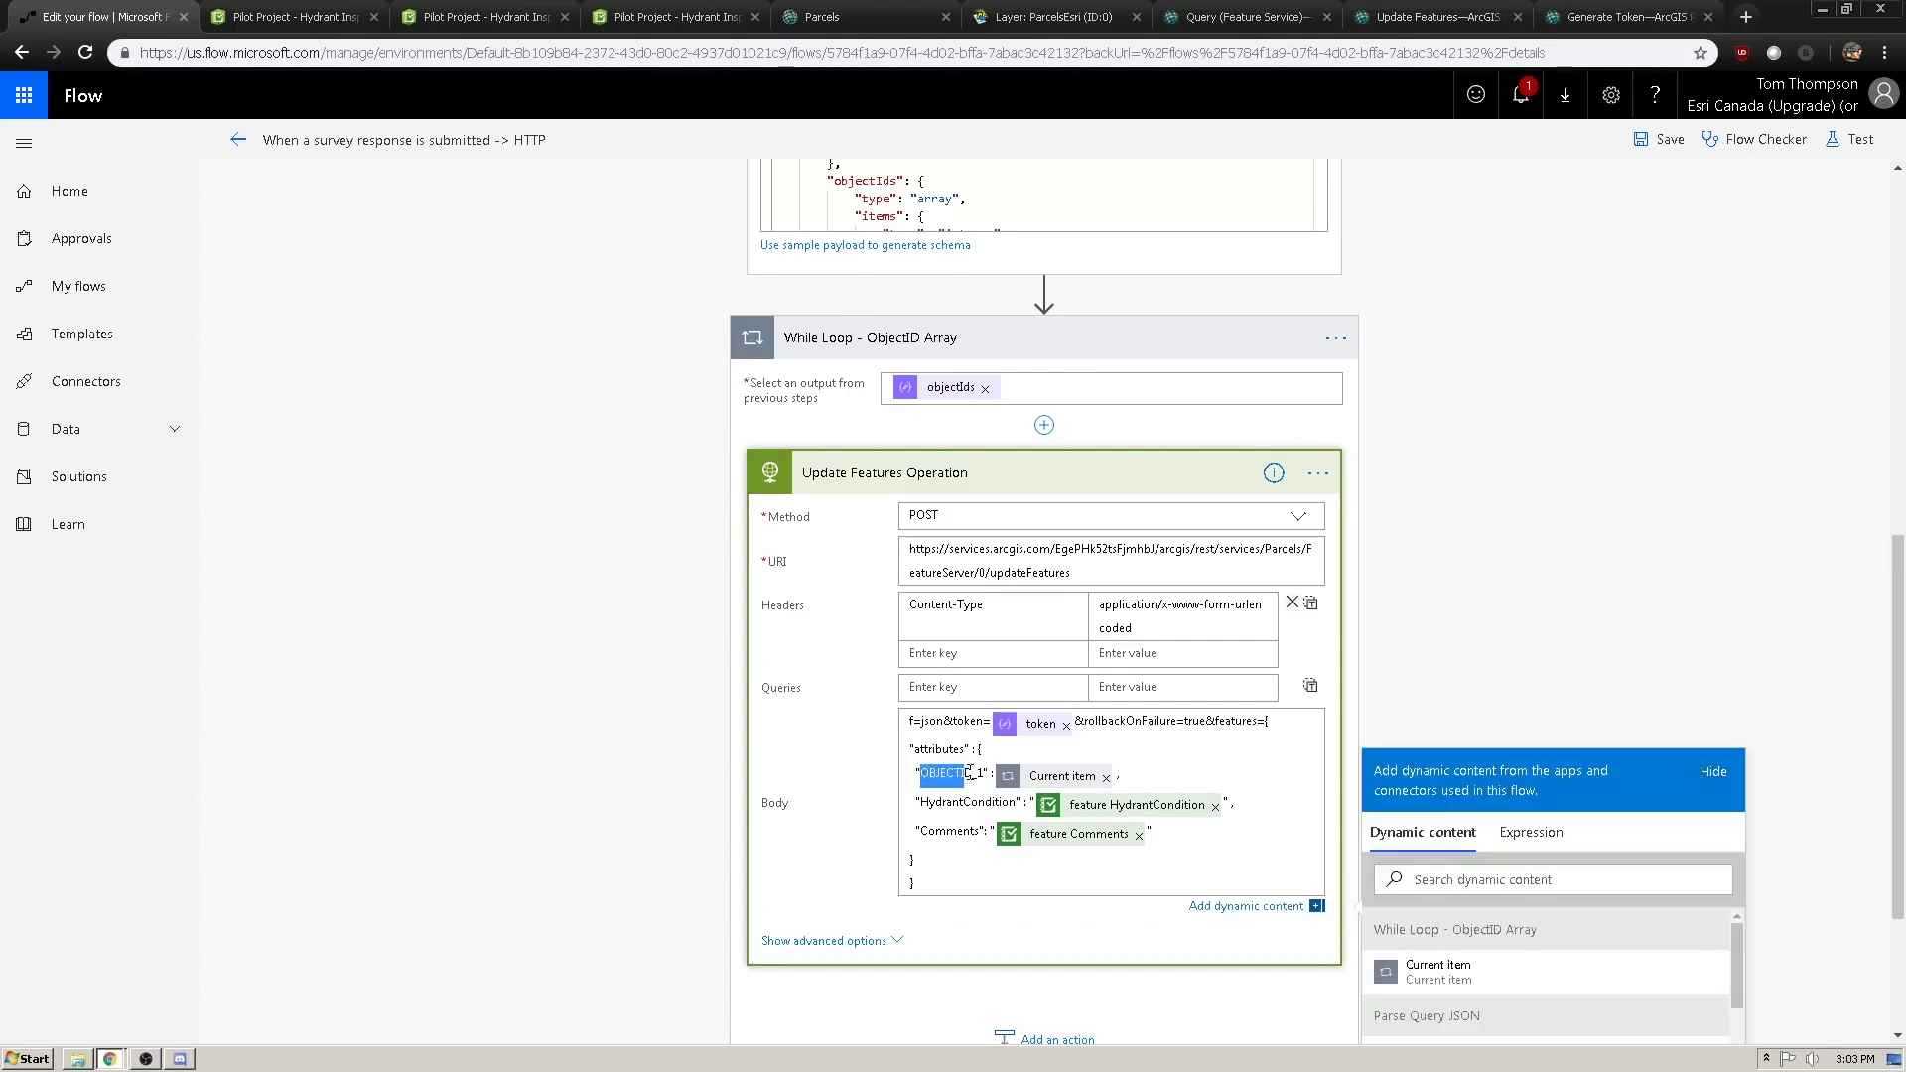
left_click_drag(921, 802, 979, 832)
left_click(846, 764)
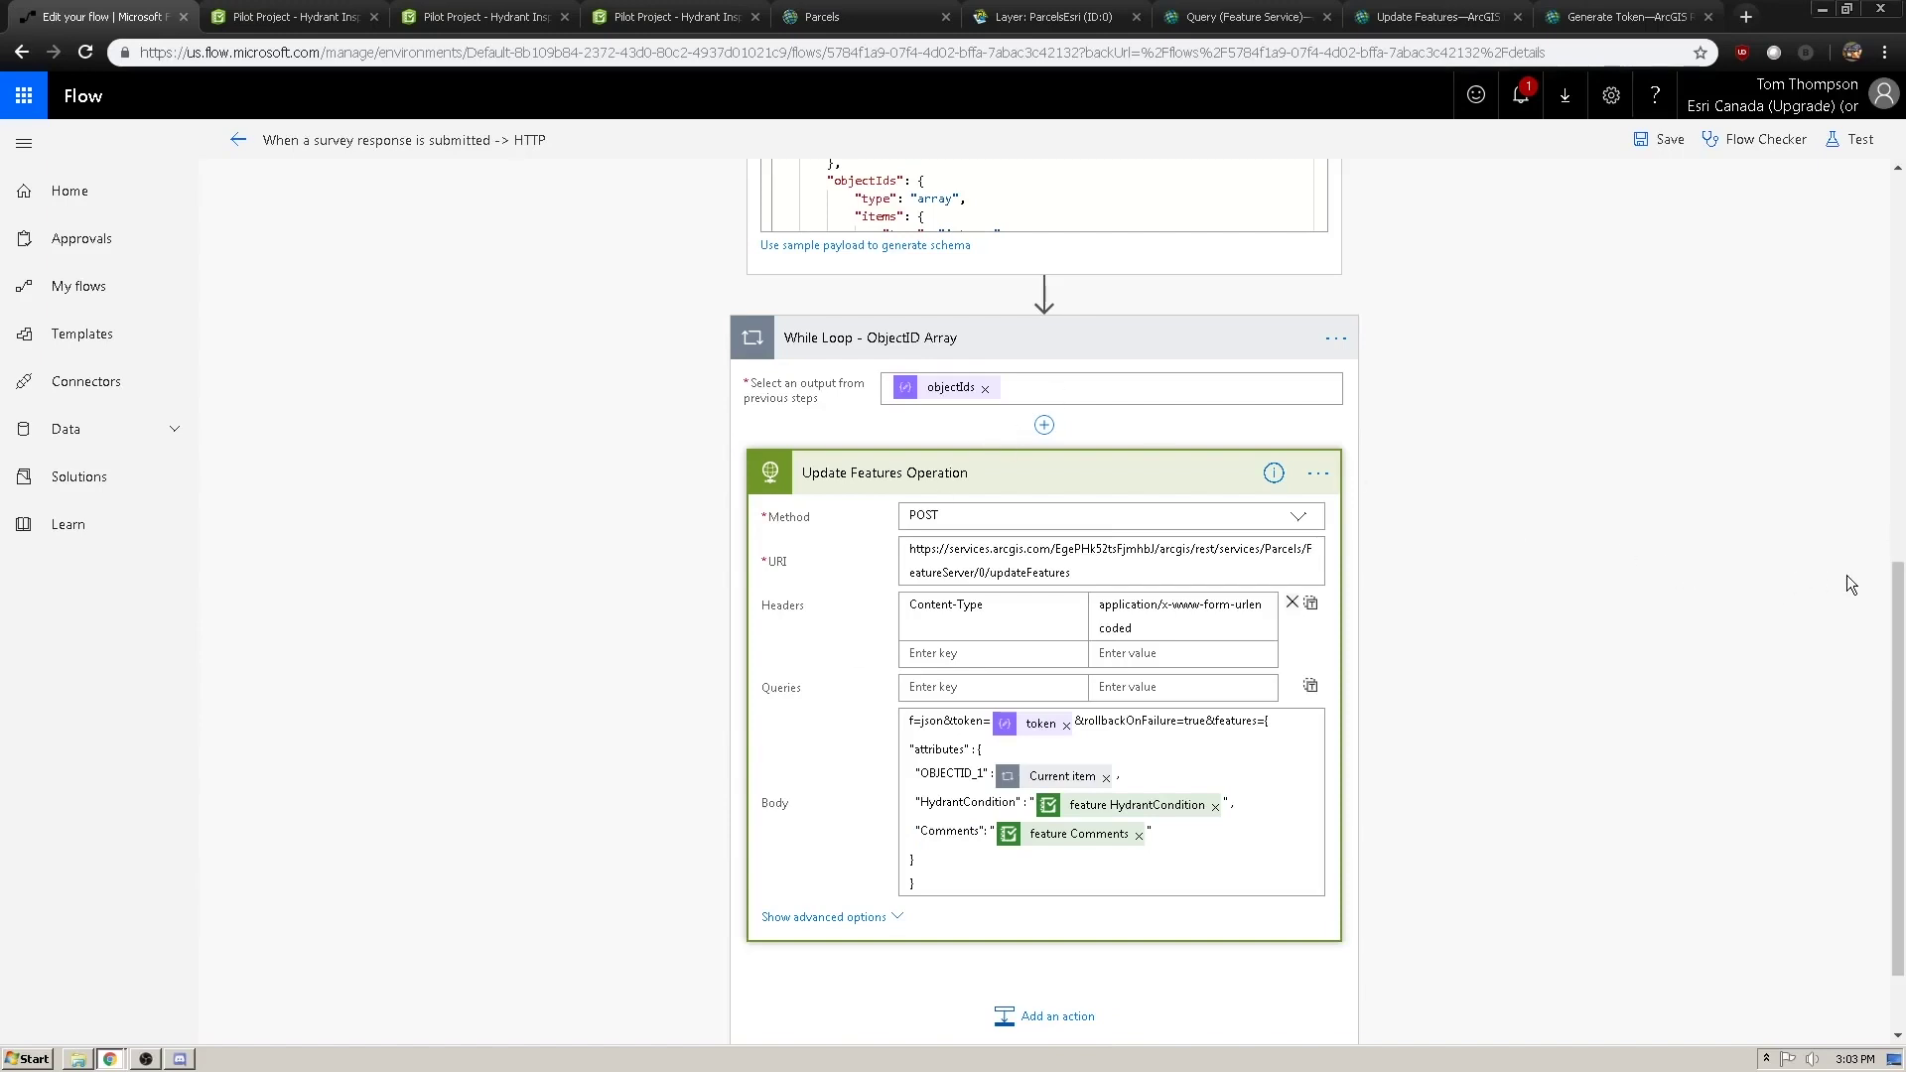
mouse_move(1895, 637)
left_mouse_down()
mouse_move(1890, 356)
mouse_move(1867, 643)
left_mouse_up()
left_click(1066, 387)
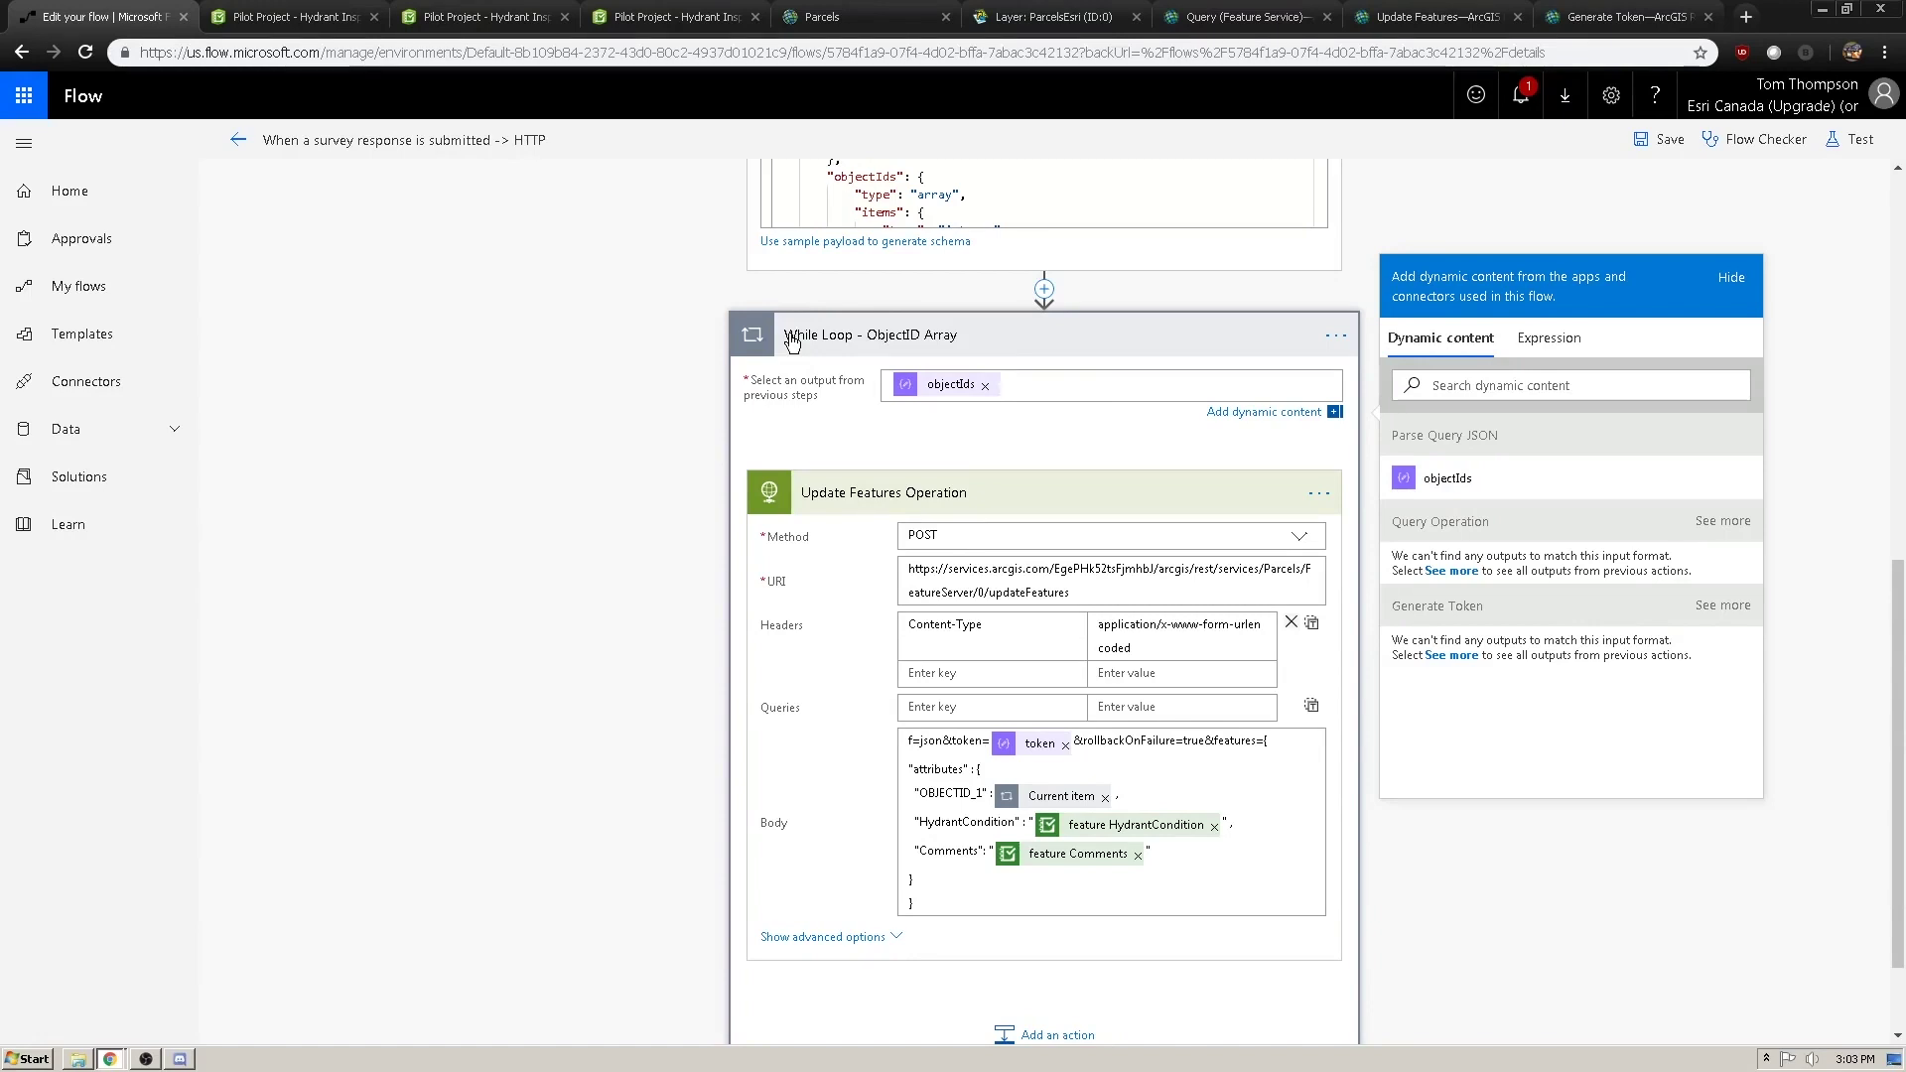
left_click(642, 379)
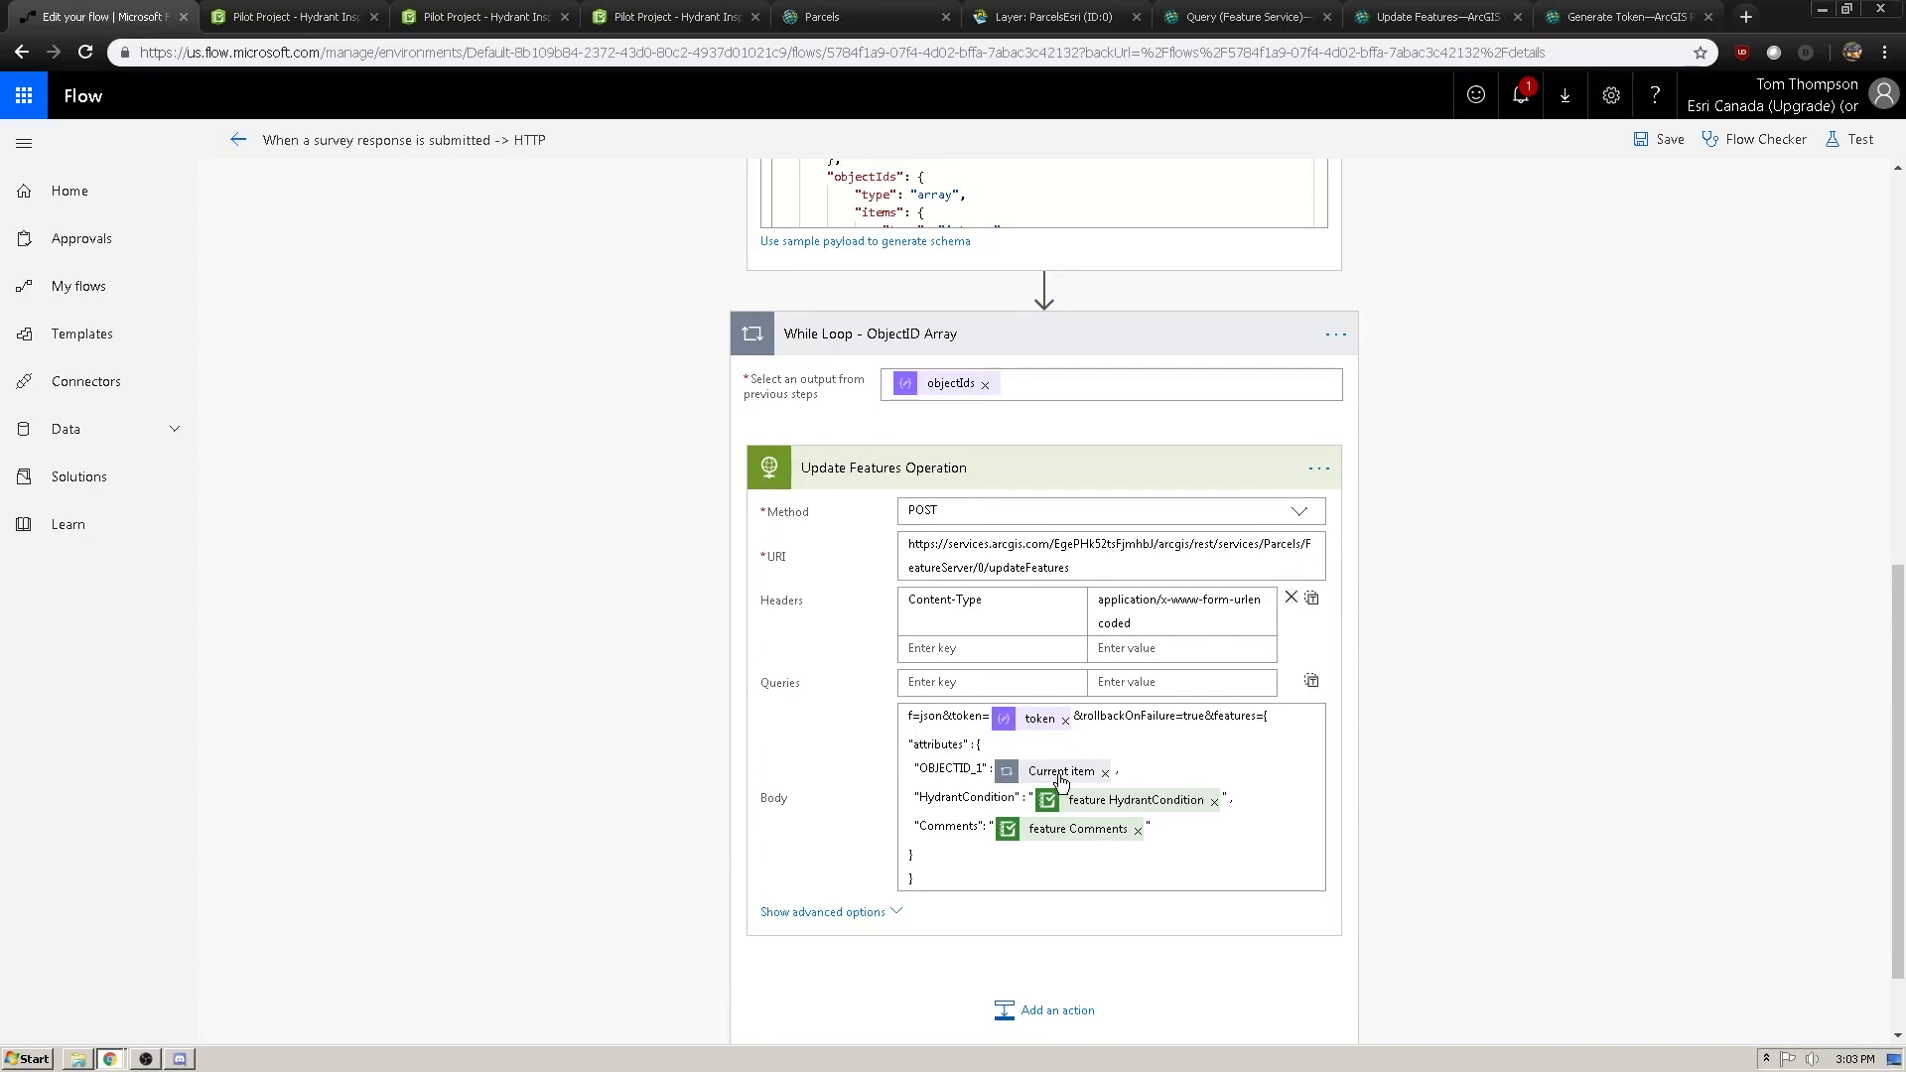
- Set the update body's OBJECTID_1 to the loop's current item, then go to Survey123
left_click(1134, 774)
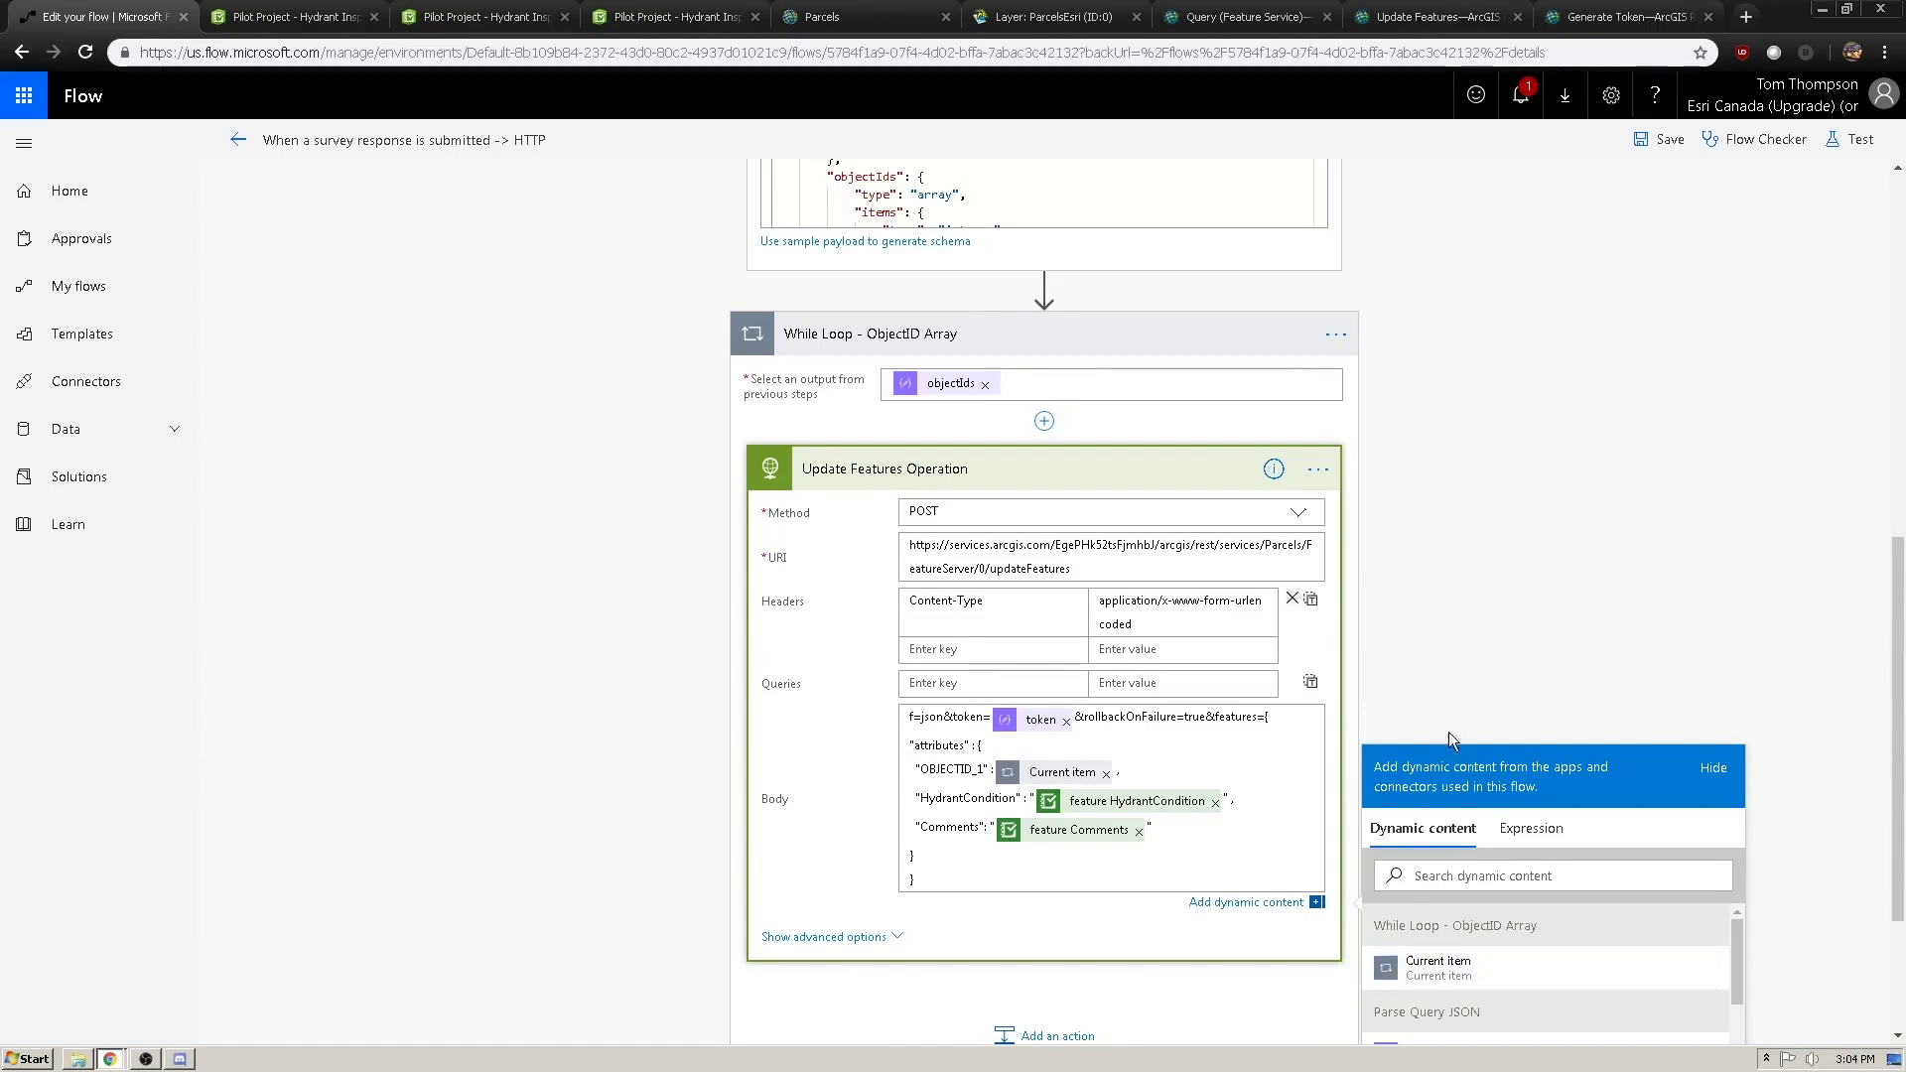
left_click(1779, 620)
scroll(1903, 676, "down", 1)
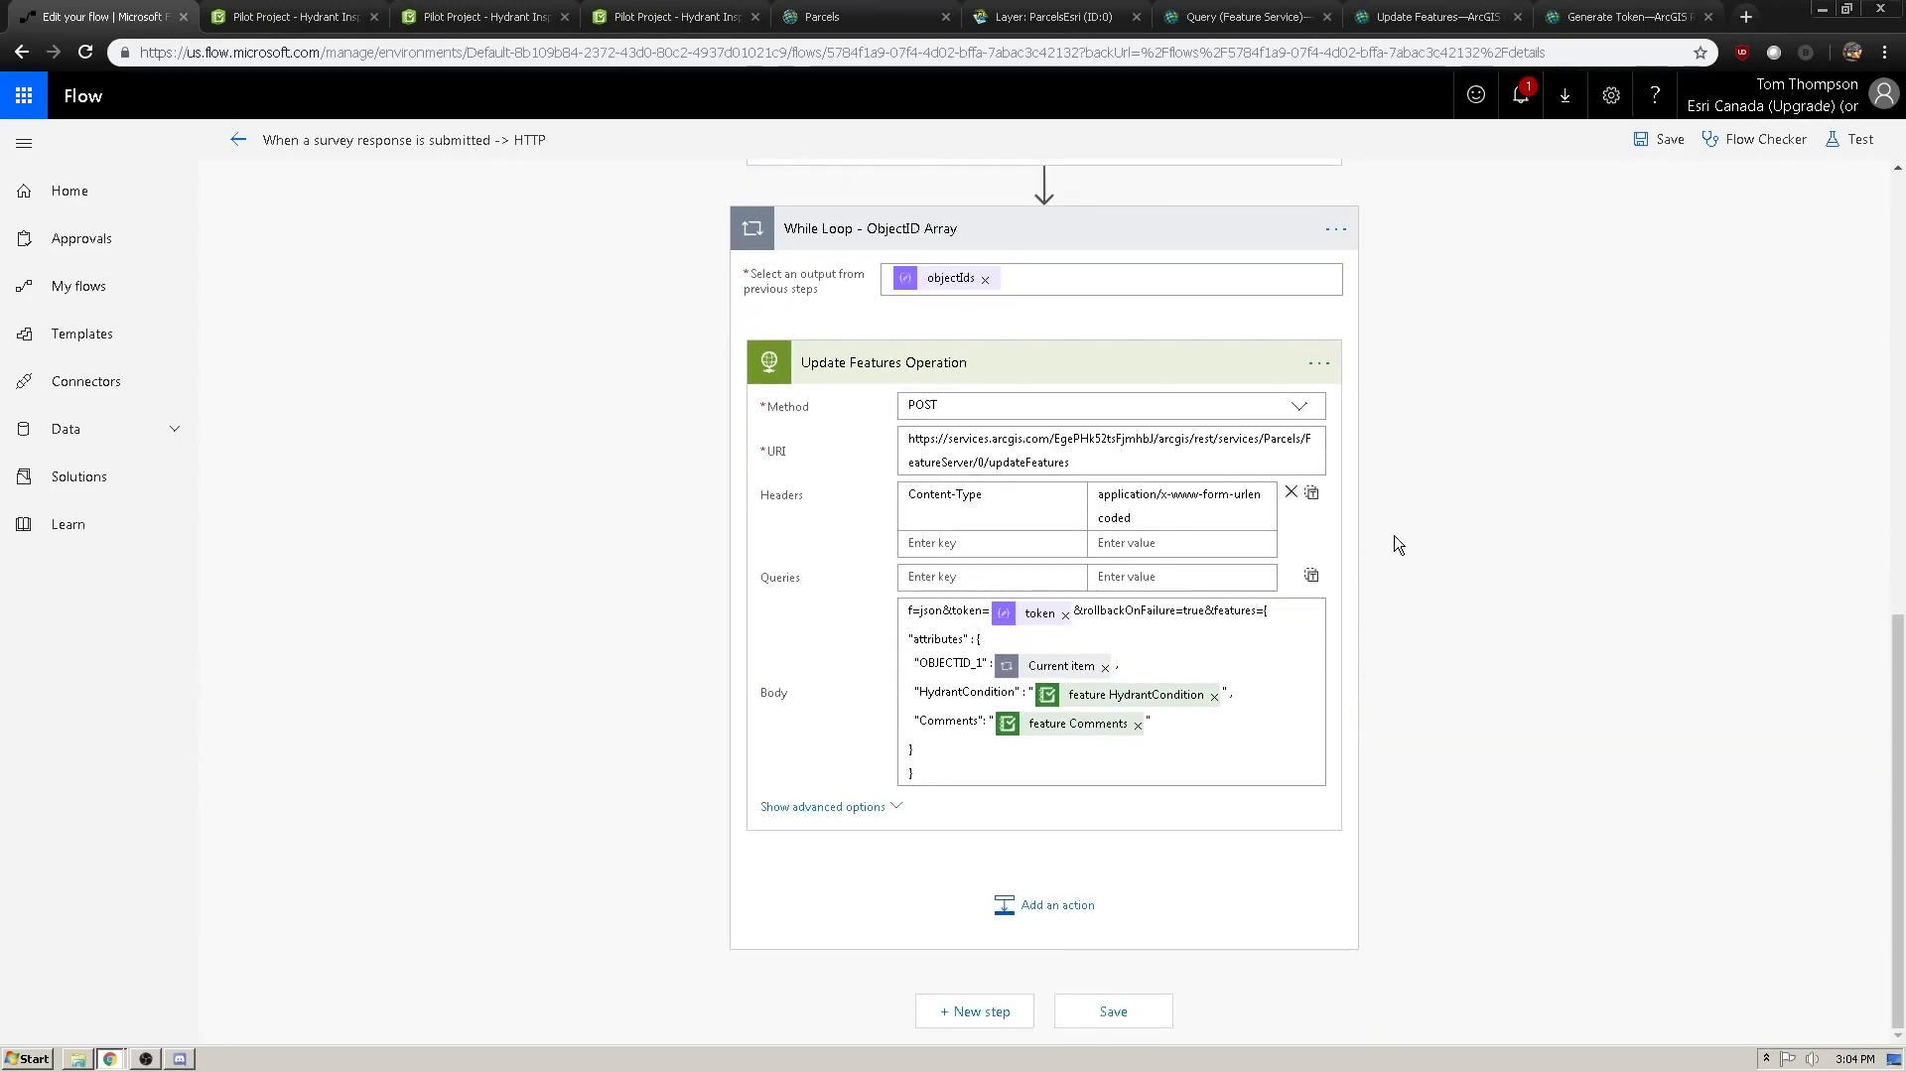
left_click(281, 21)
- Open the hydrant inspection form and enter Hydrant ID 123 and Parcel ID 6
left_click(456, 20)
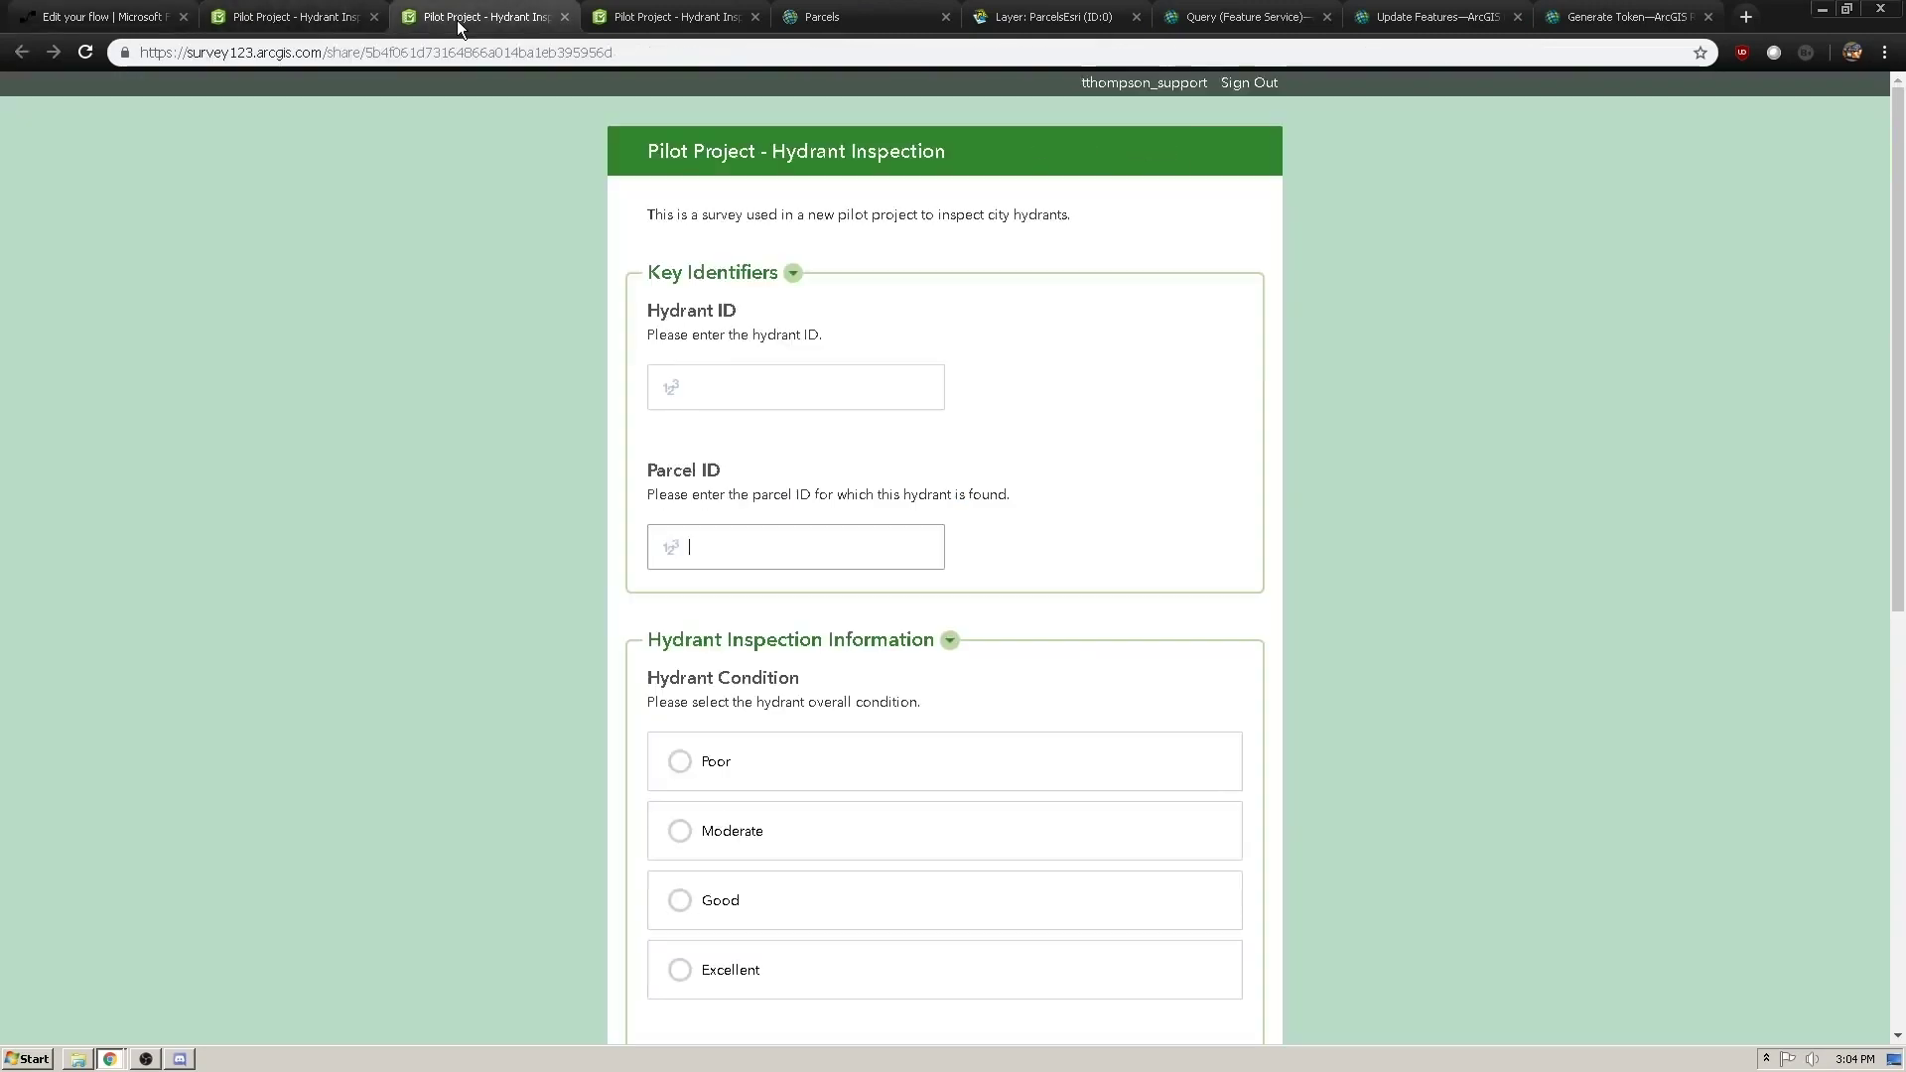
left_click(374, 17)
left_click(812, 397)
type("123")
left_click(761, 548)
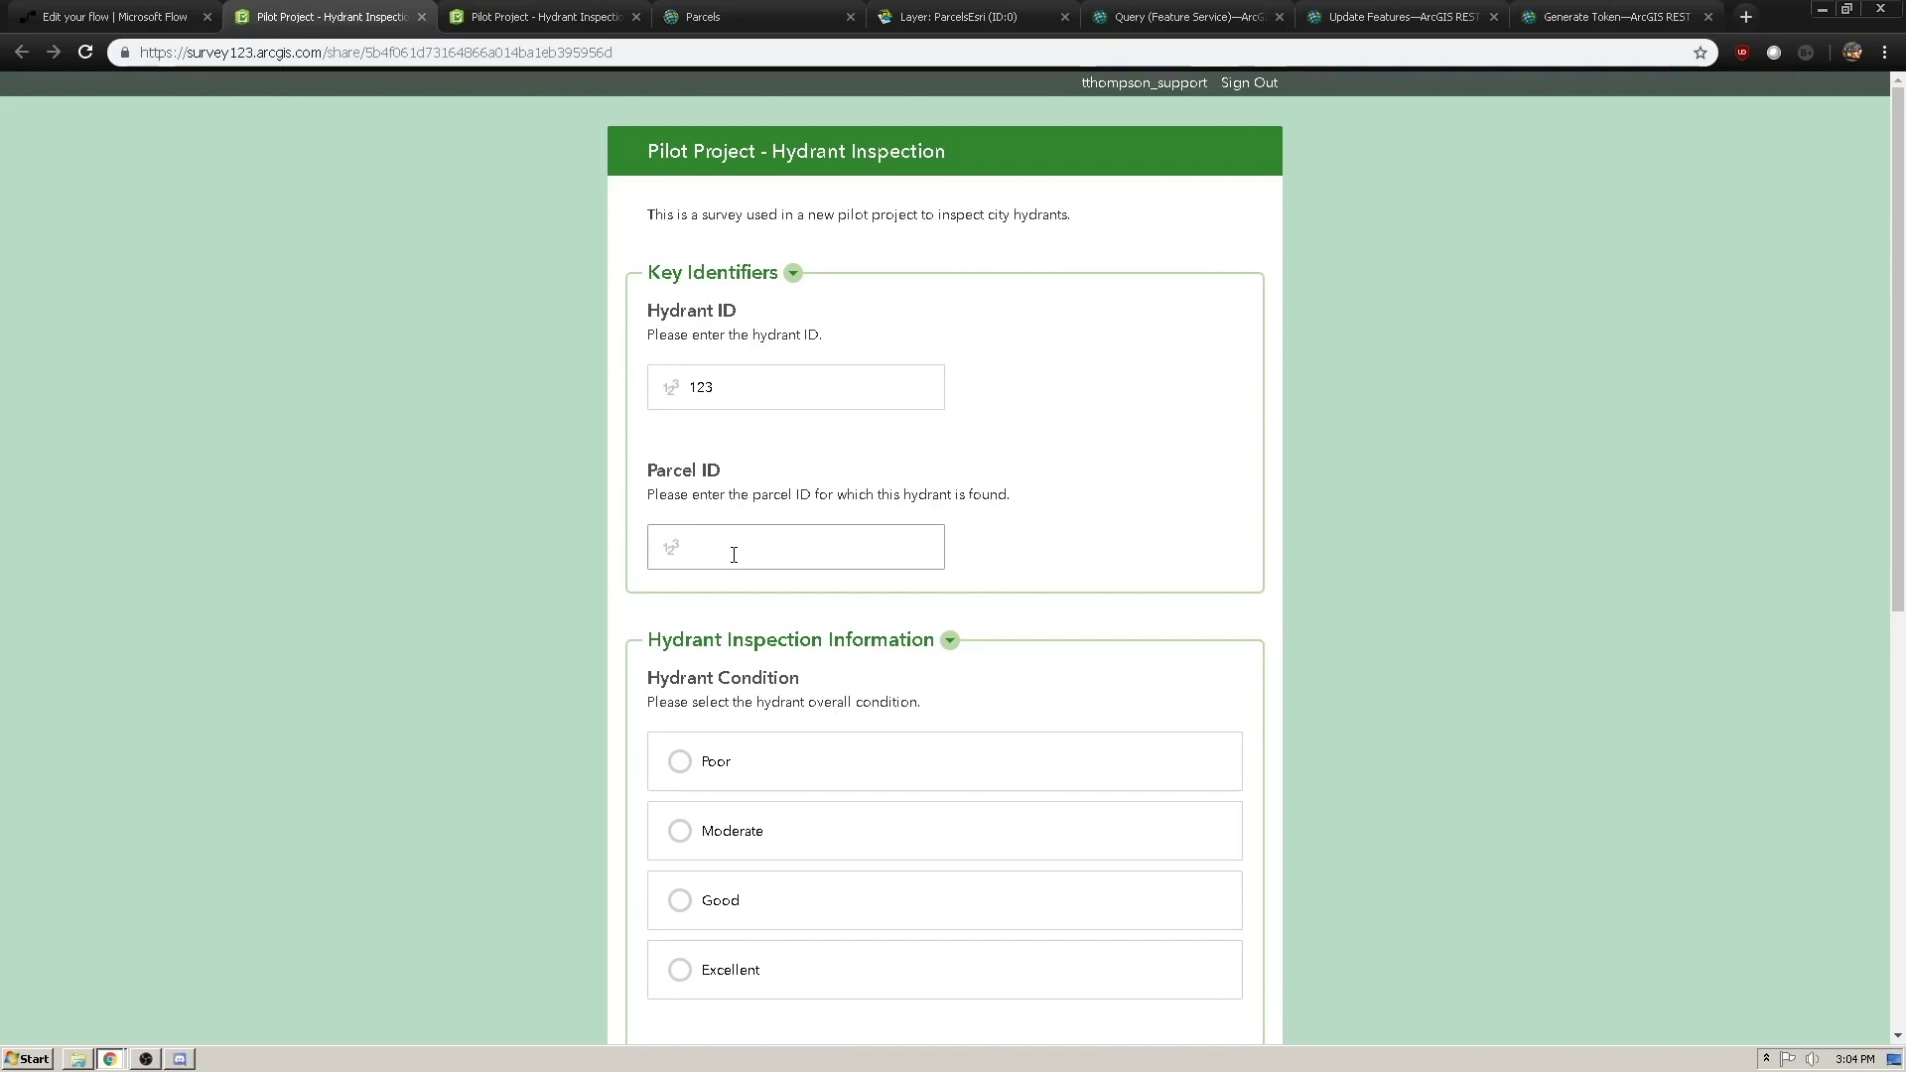
type("6")
scroll(1517, 566, "down", 3)
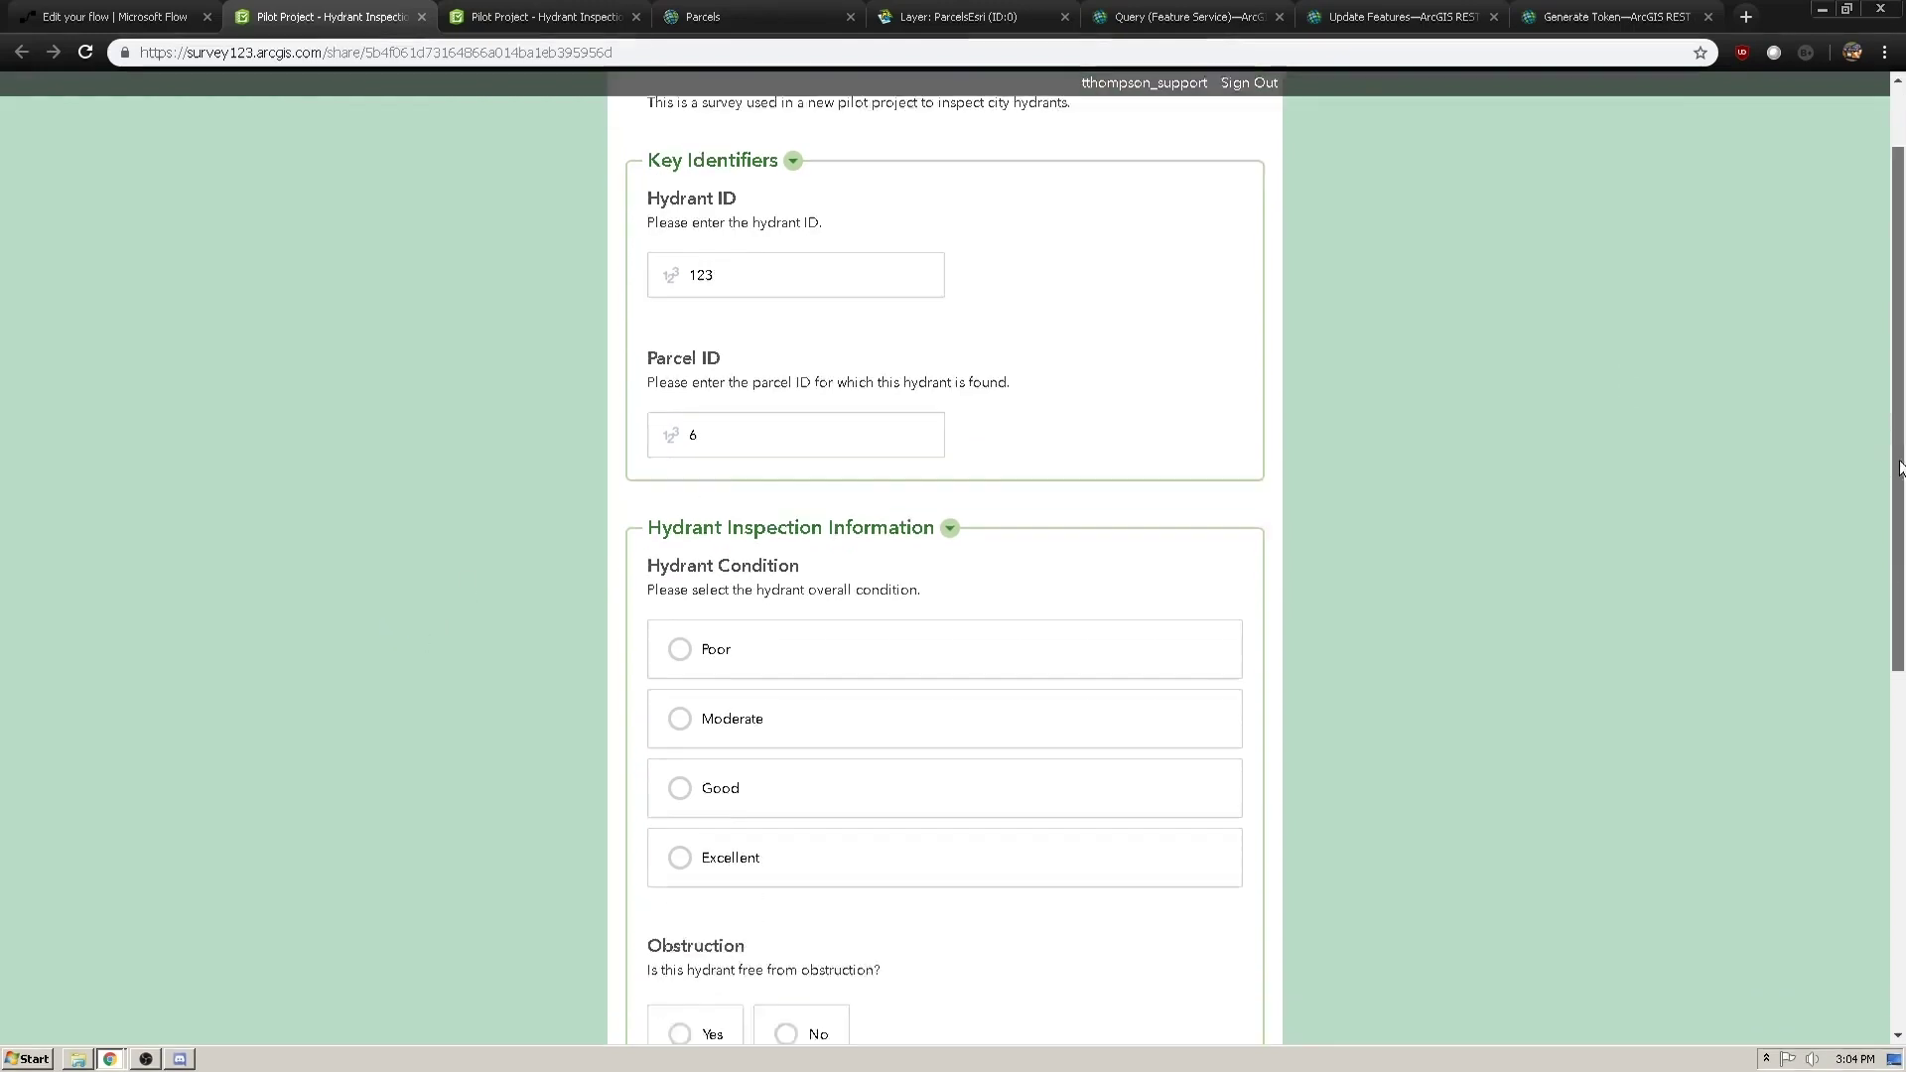
- Rate the hydrant Excellent, answer No to obstruction and leakage, add an excellent-condition comment, and submit
left_click(683, 707)
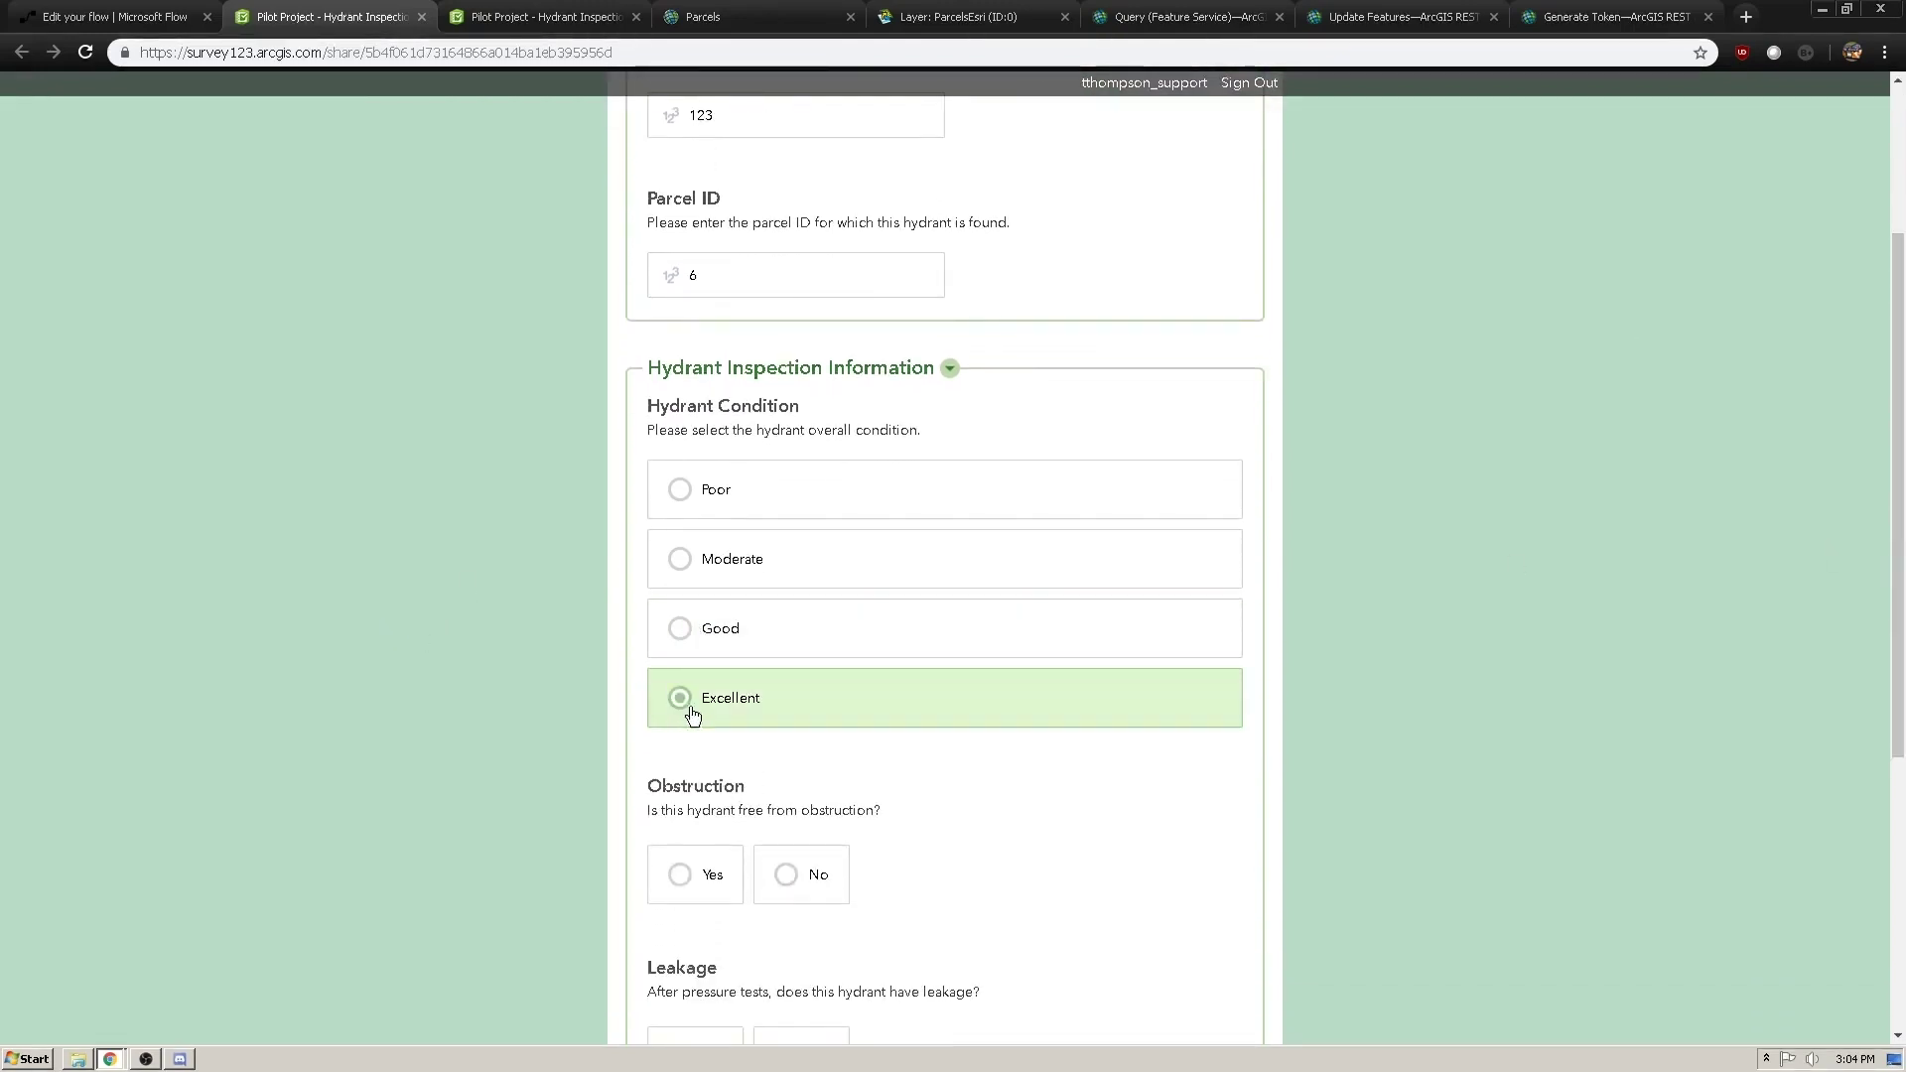
scroll(1841, 563, "down", 4)
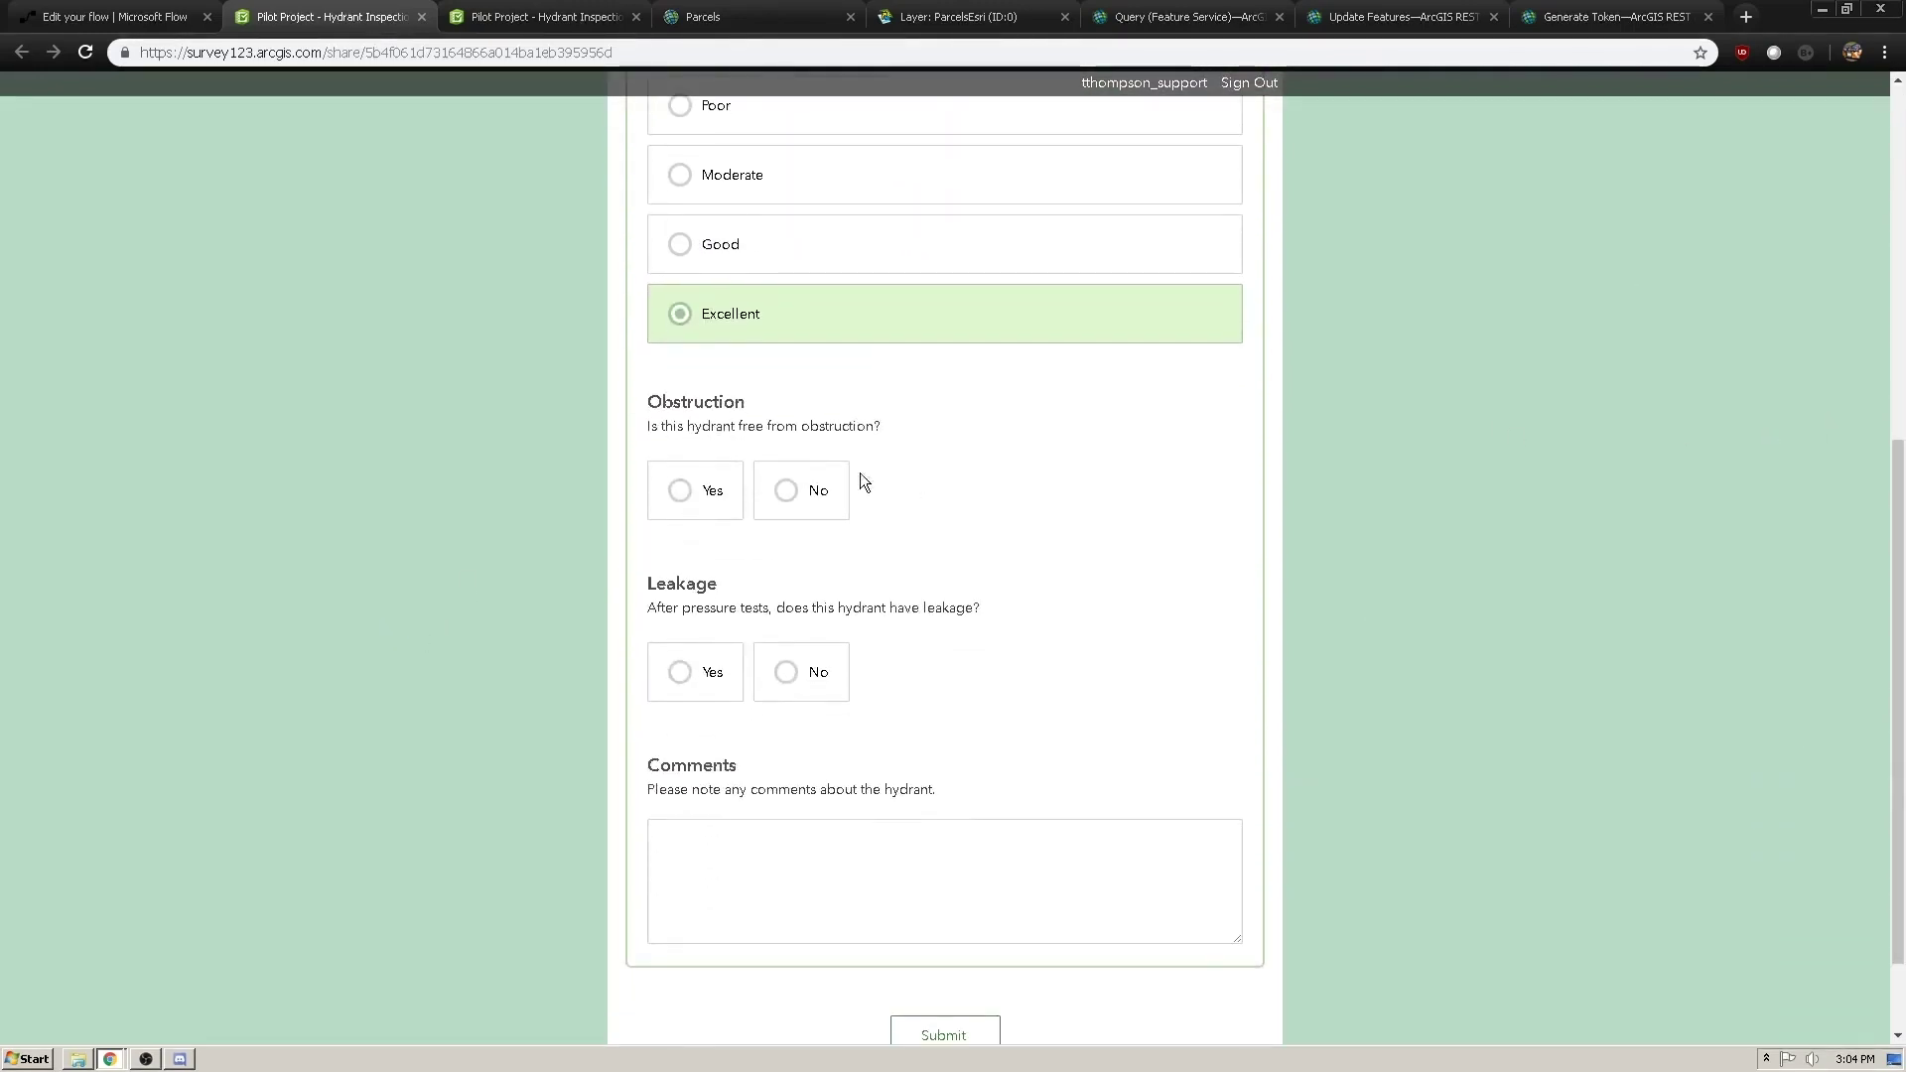
left_click(817, 491)
left_click(820, 672)
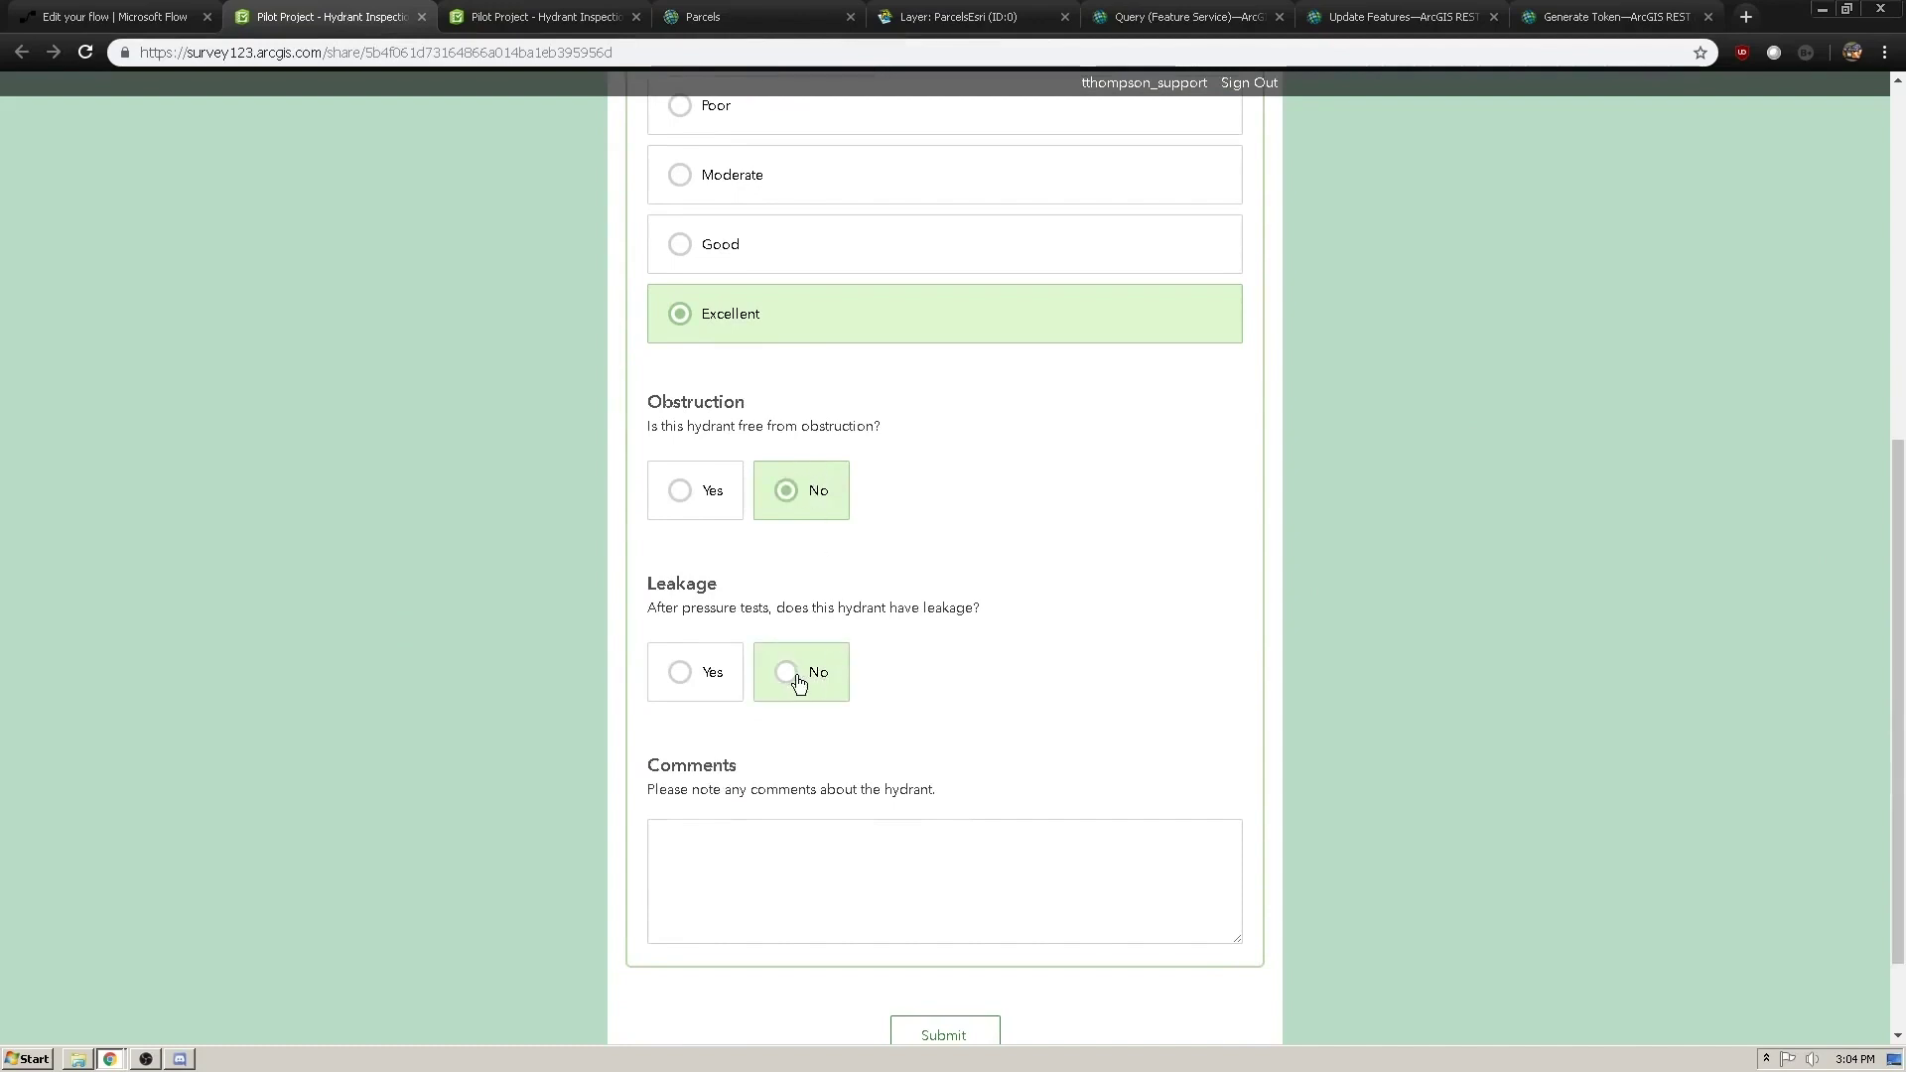
left_click(854, 824)
type("This hydrant is i")
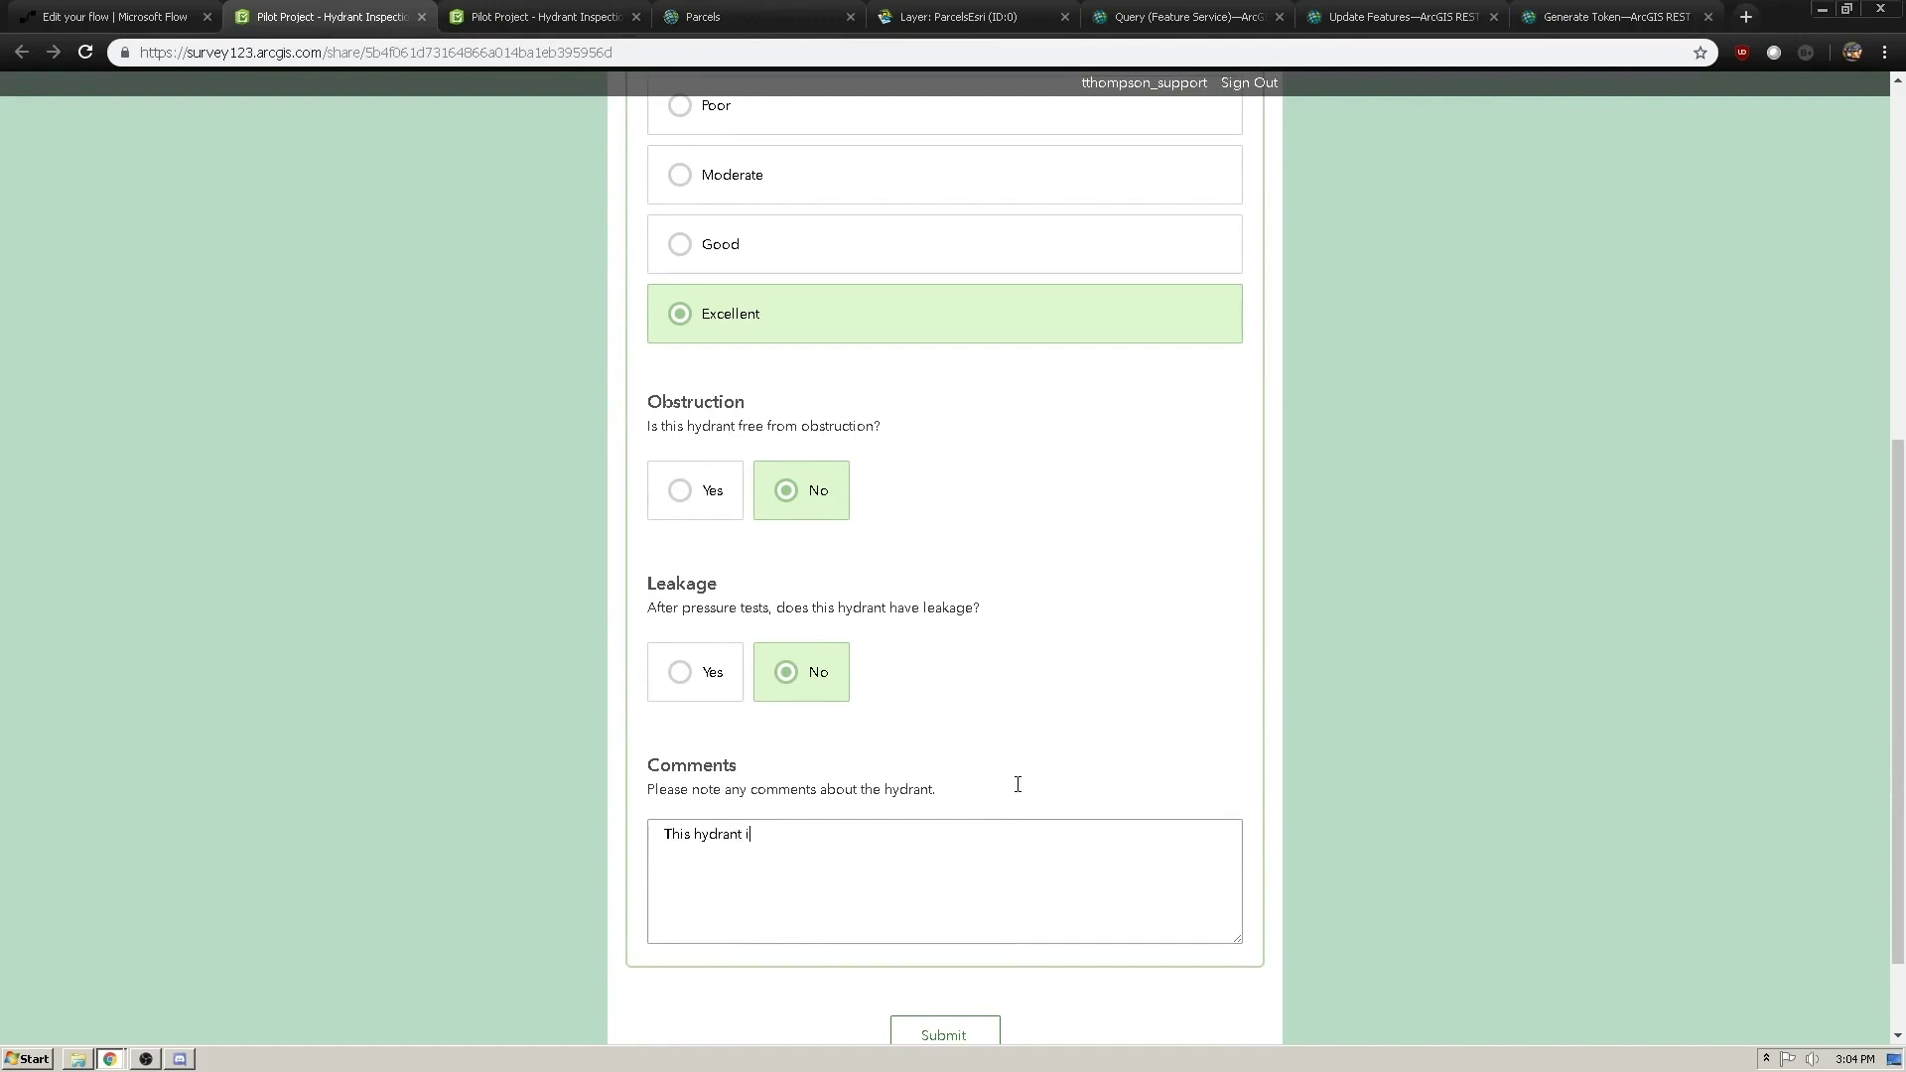
type("n excellent co")
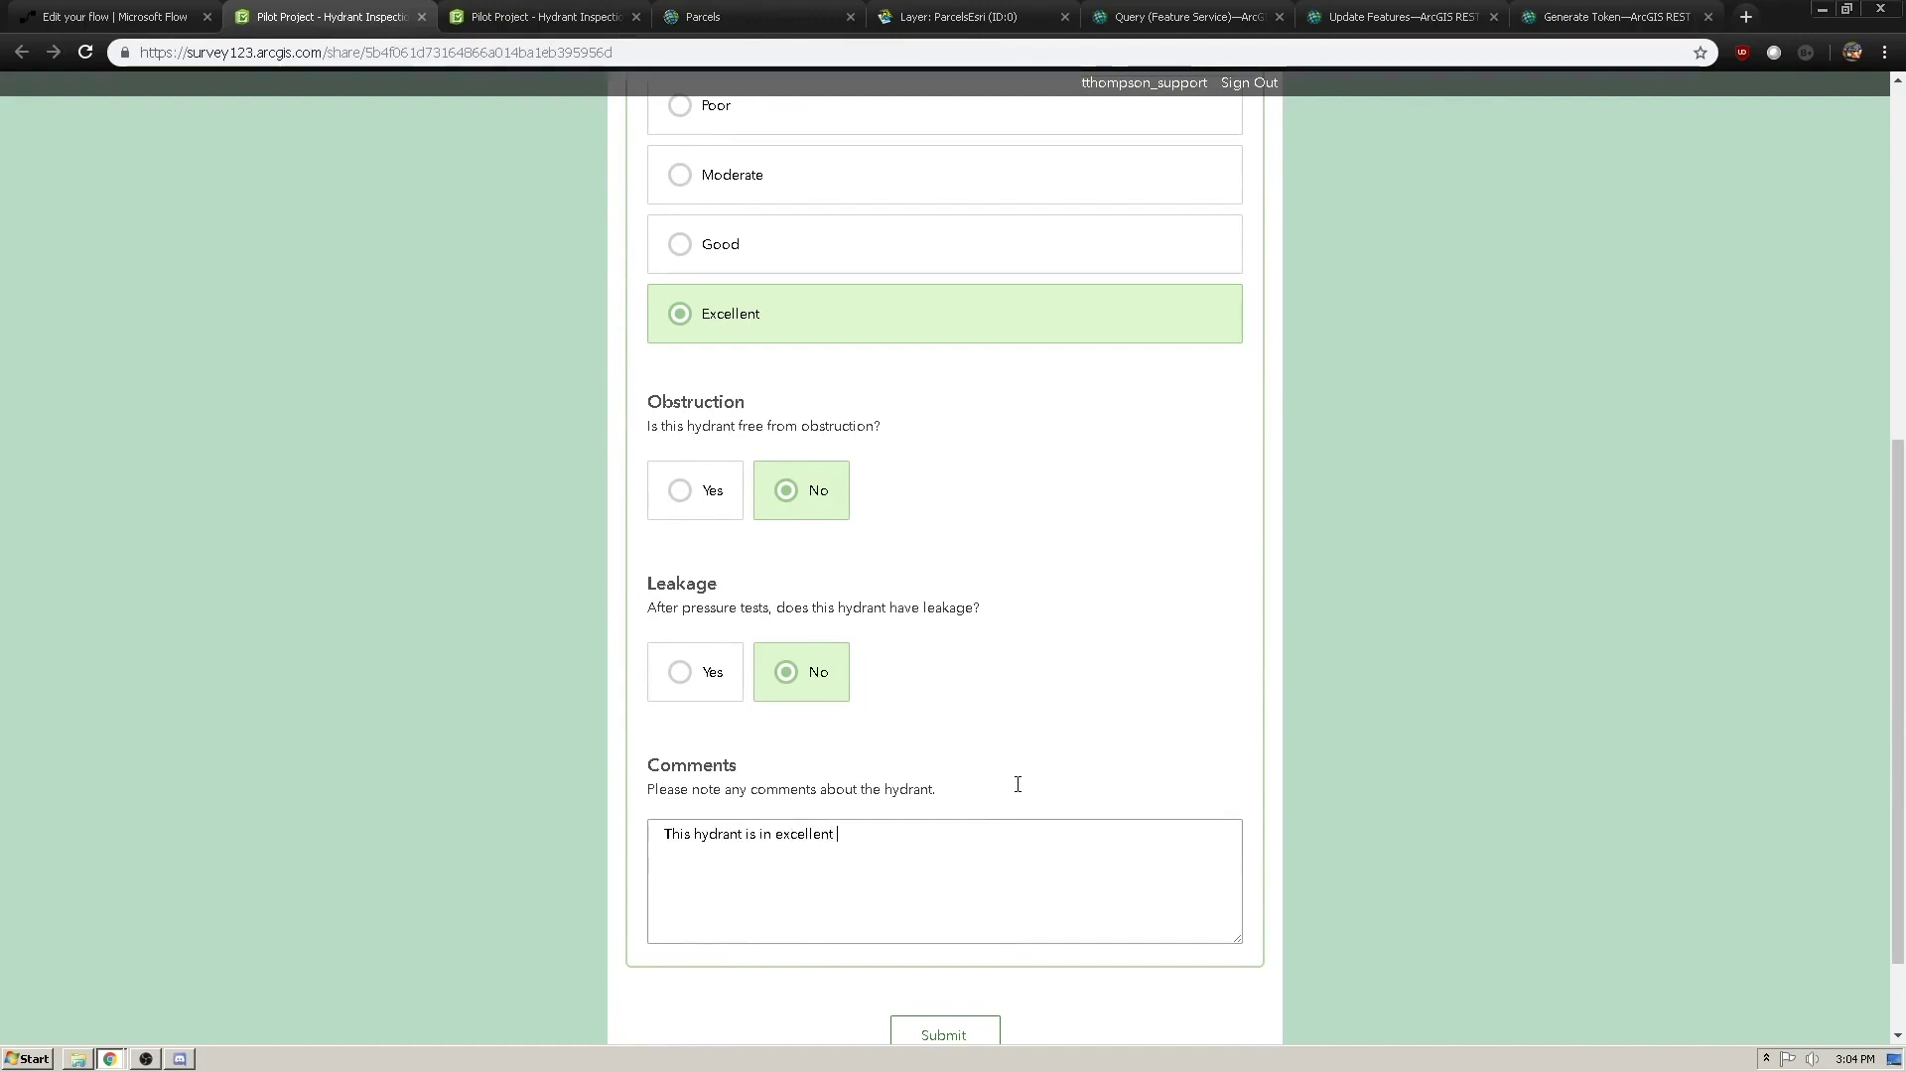
type("ndition.")
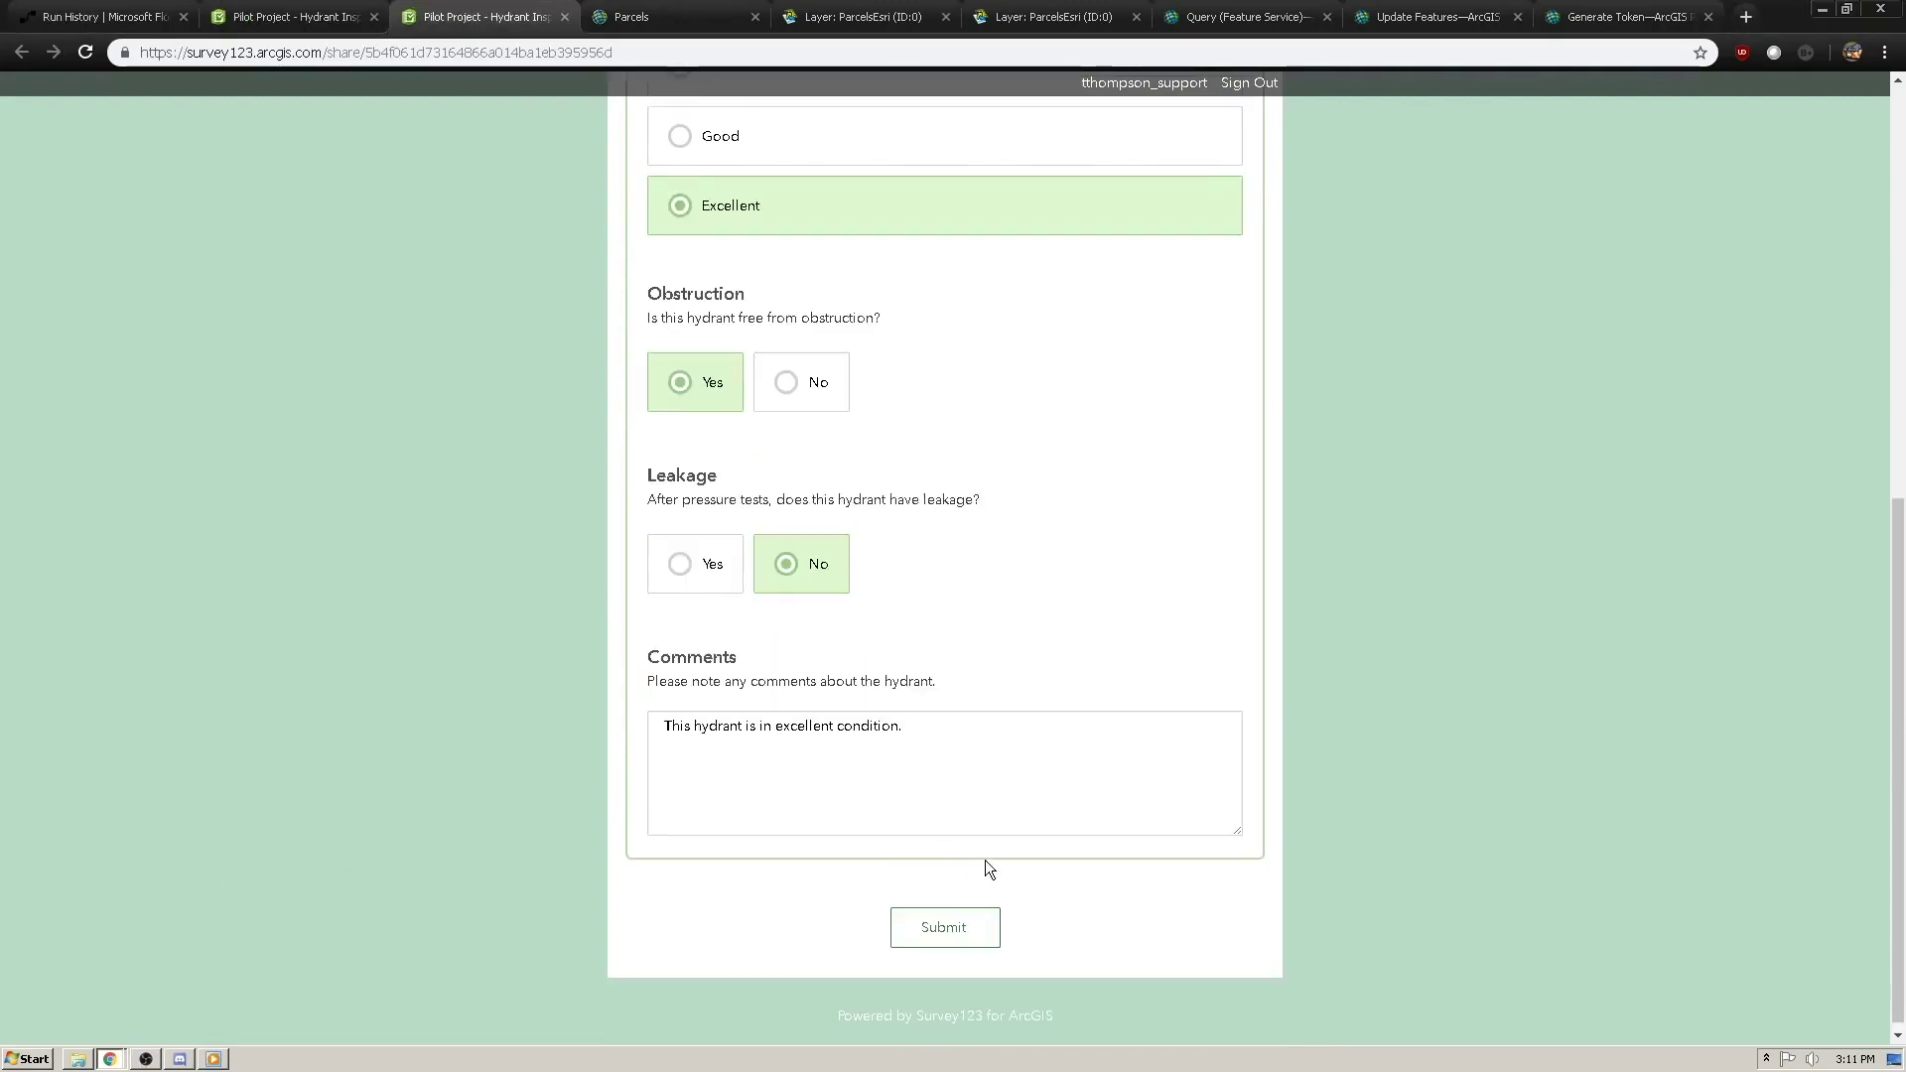
left_click(957, 927)
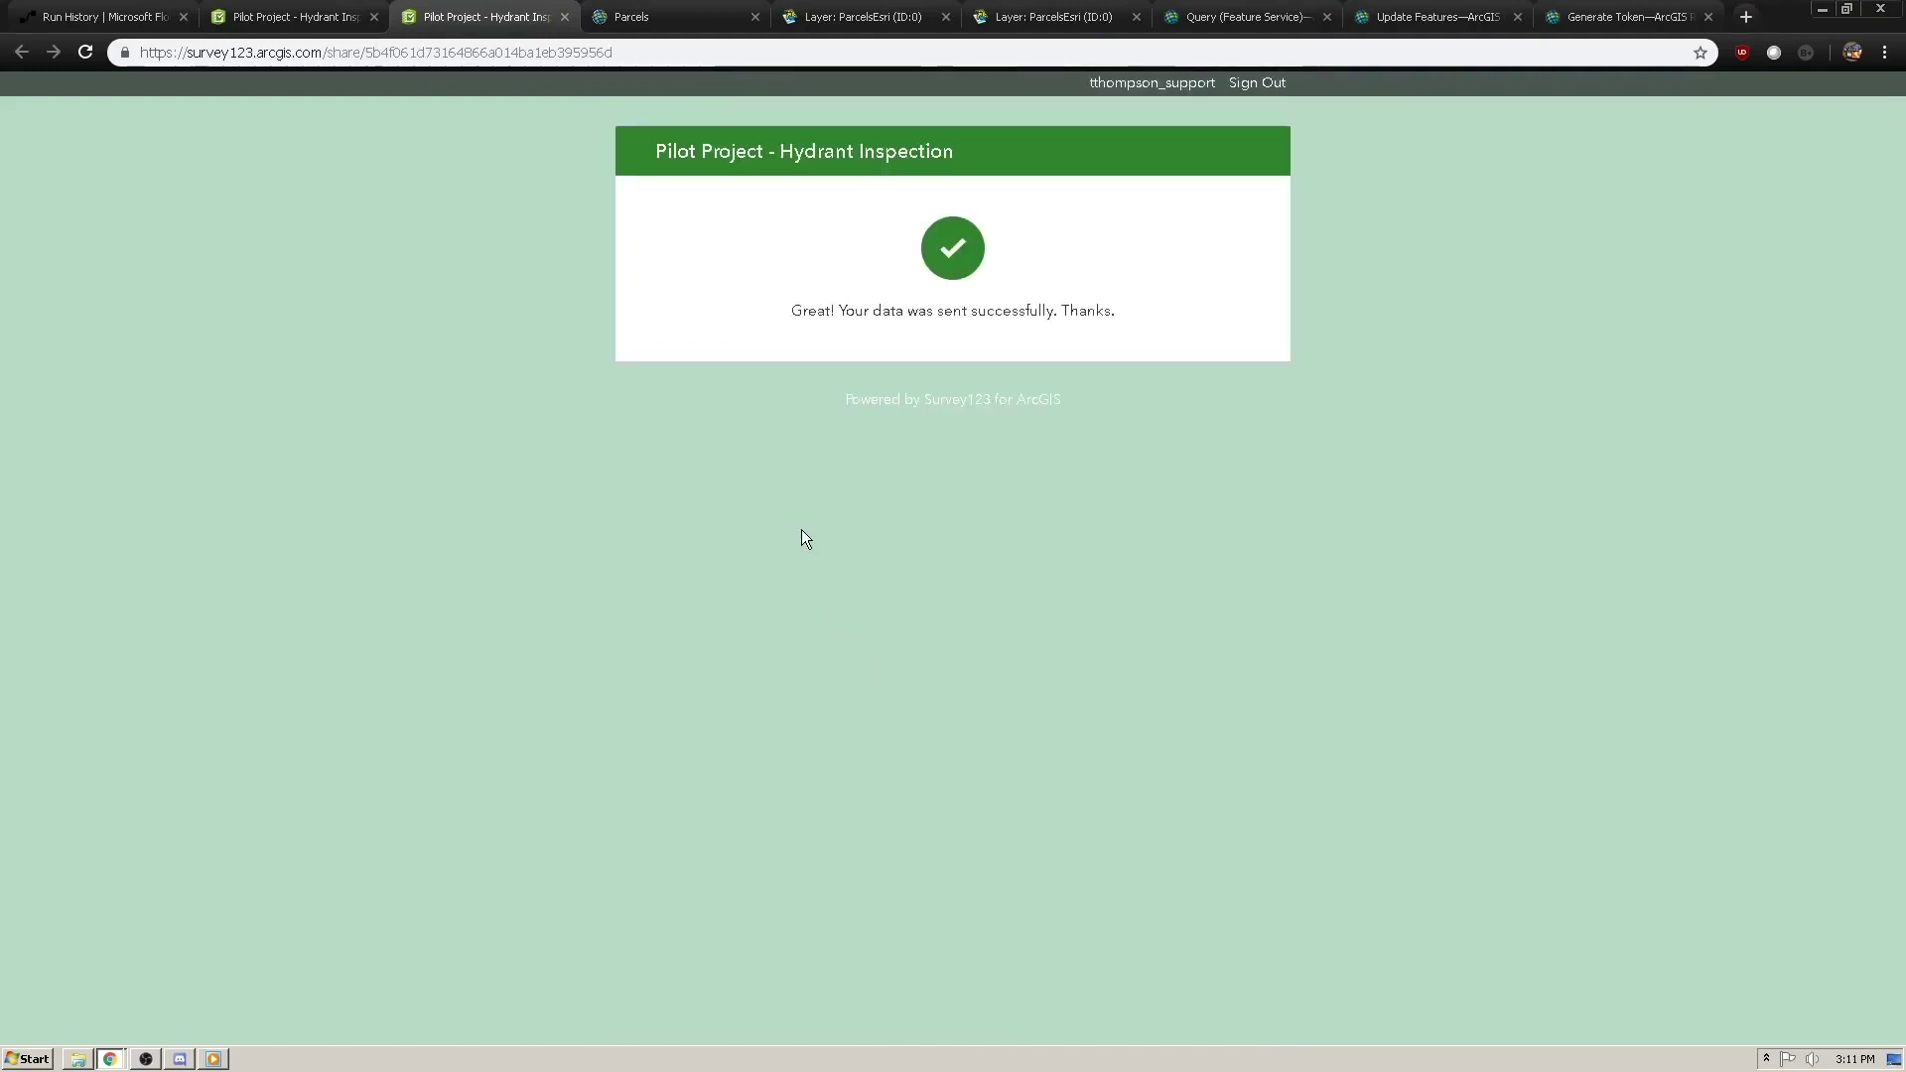
- Reload the Parcels table, check that parcel 6 shows Excellent with the new comment, then return to the survey
left_click(661, 18)
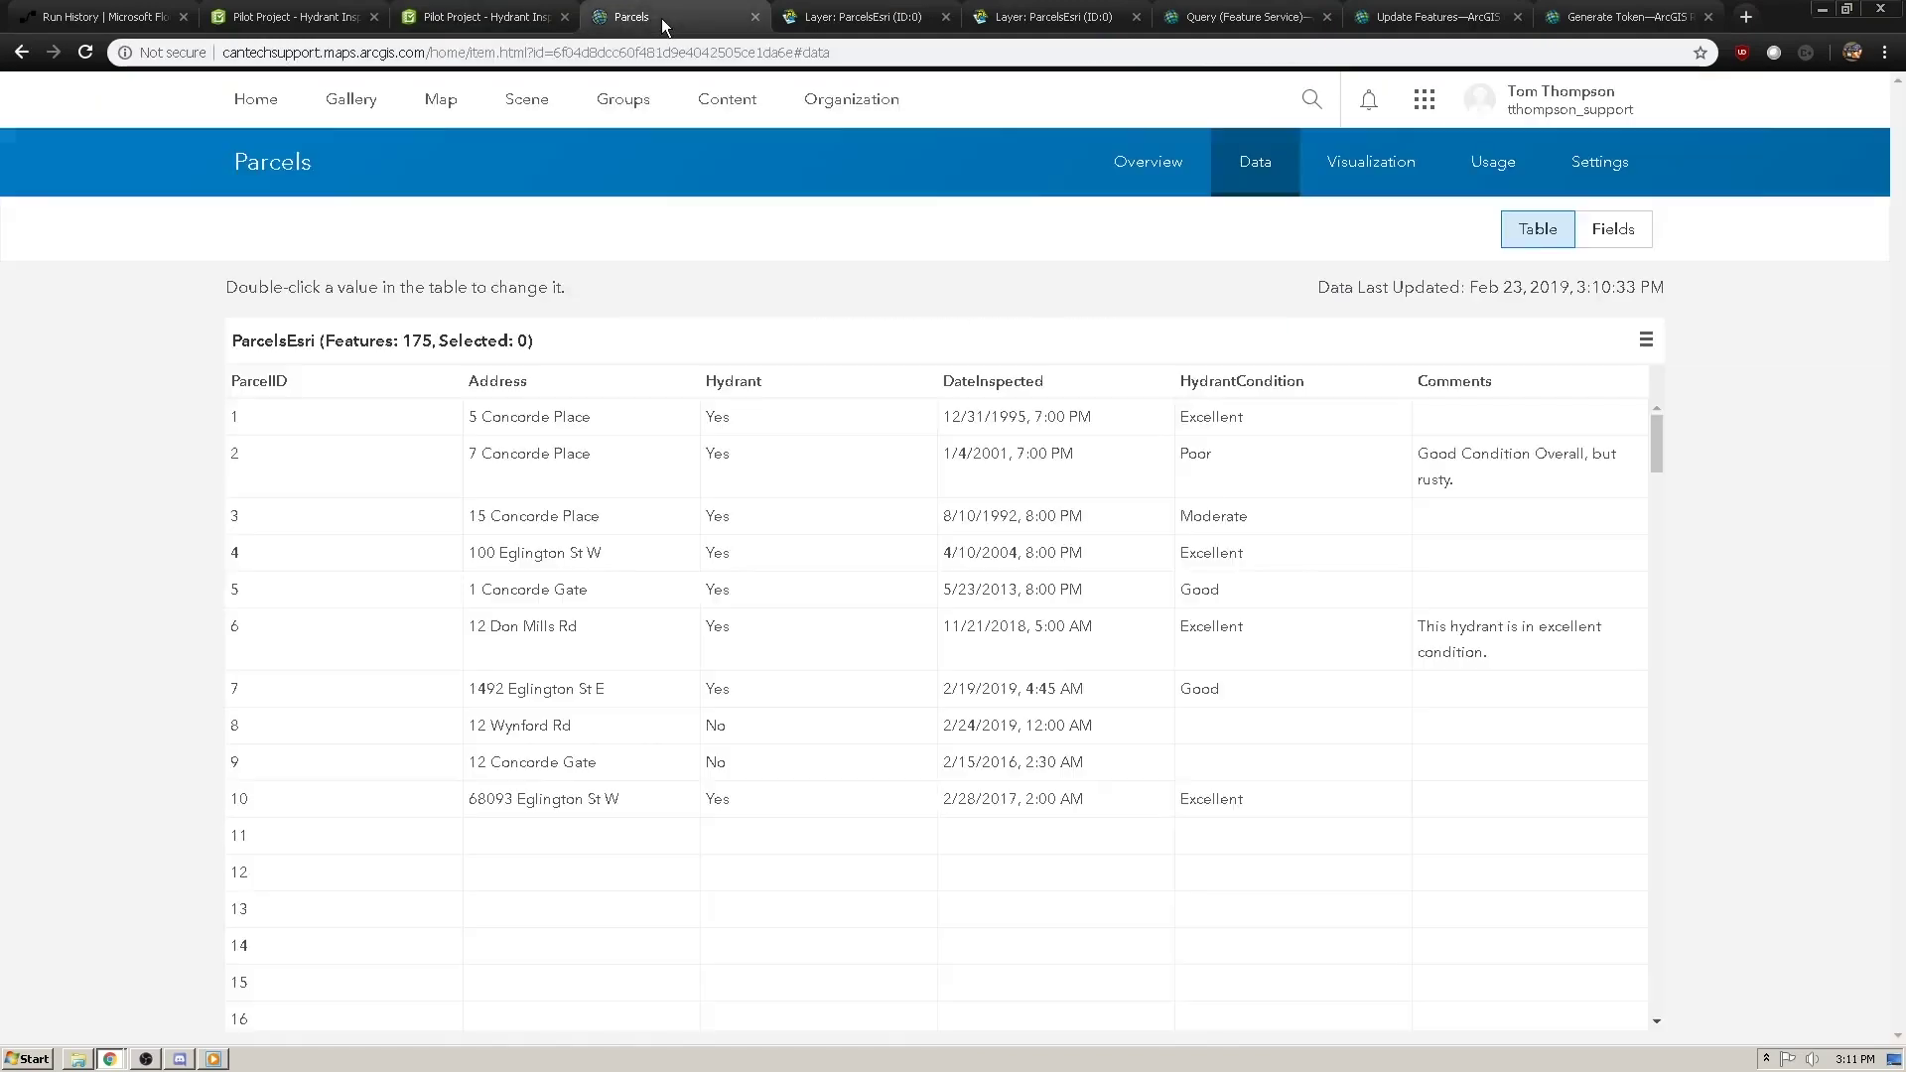
left_click(84, 52)
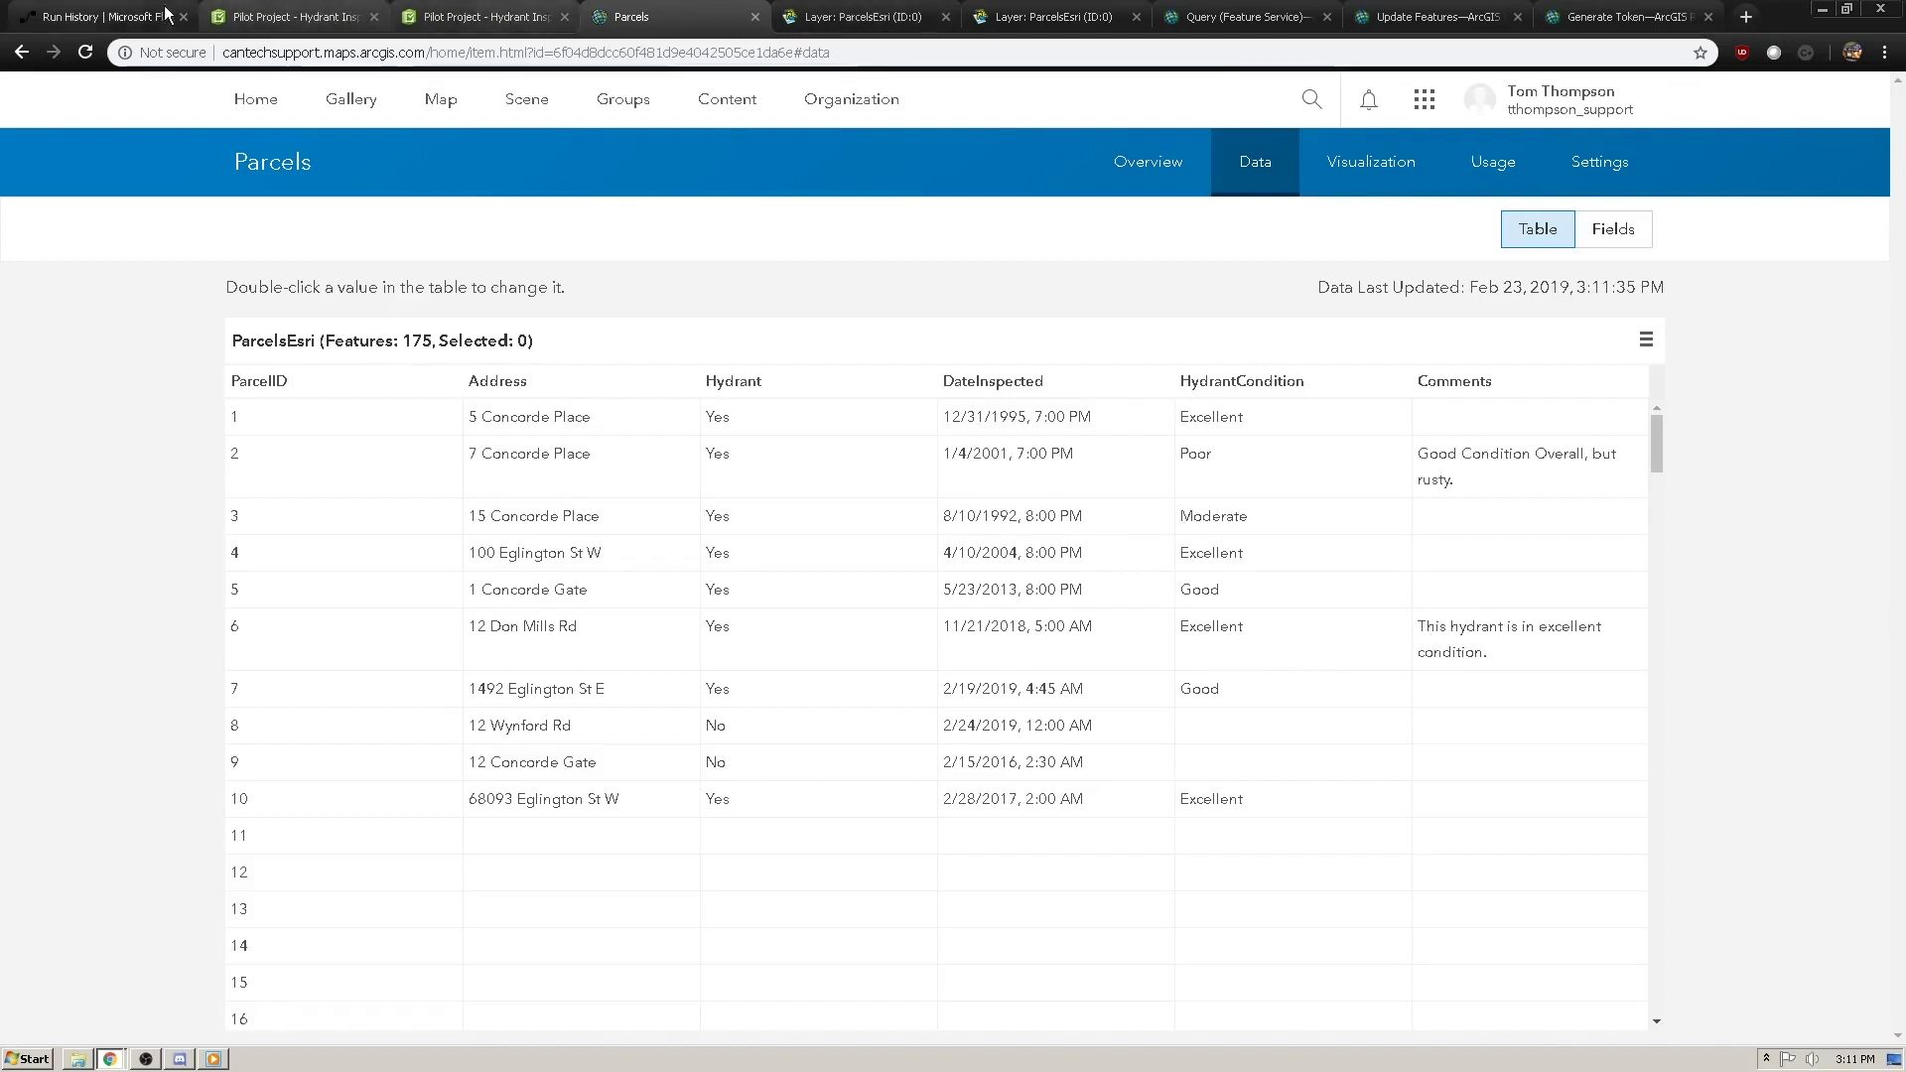
left_click(506, 17)
- Reload to a blank survey form and enter Hydrant ID 10 and Parcel ID 4
left_click(85, 55)
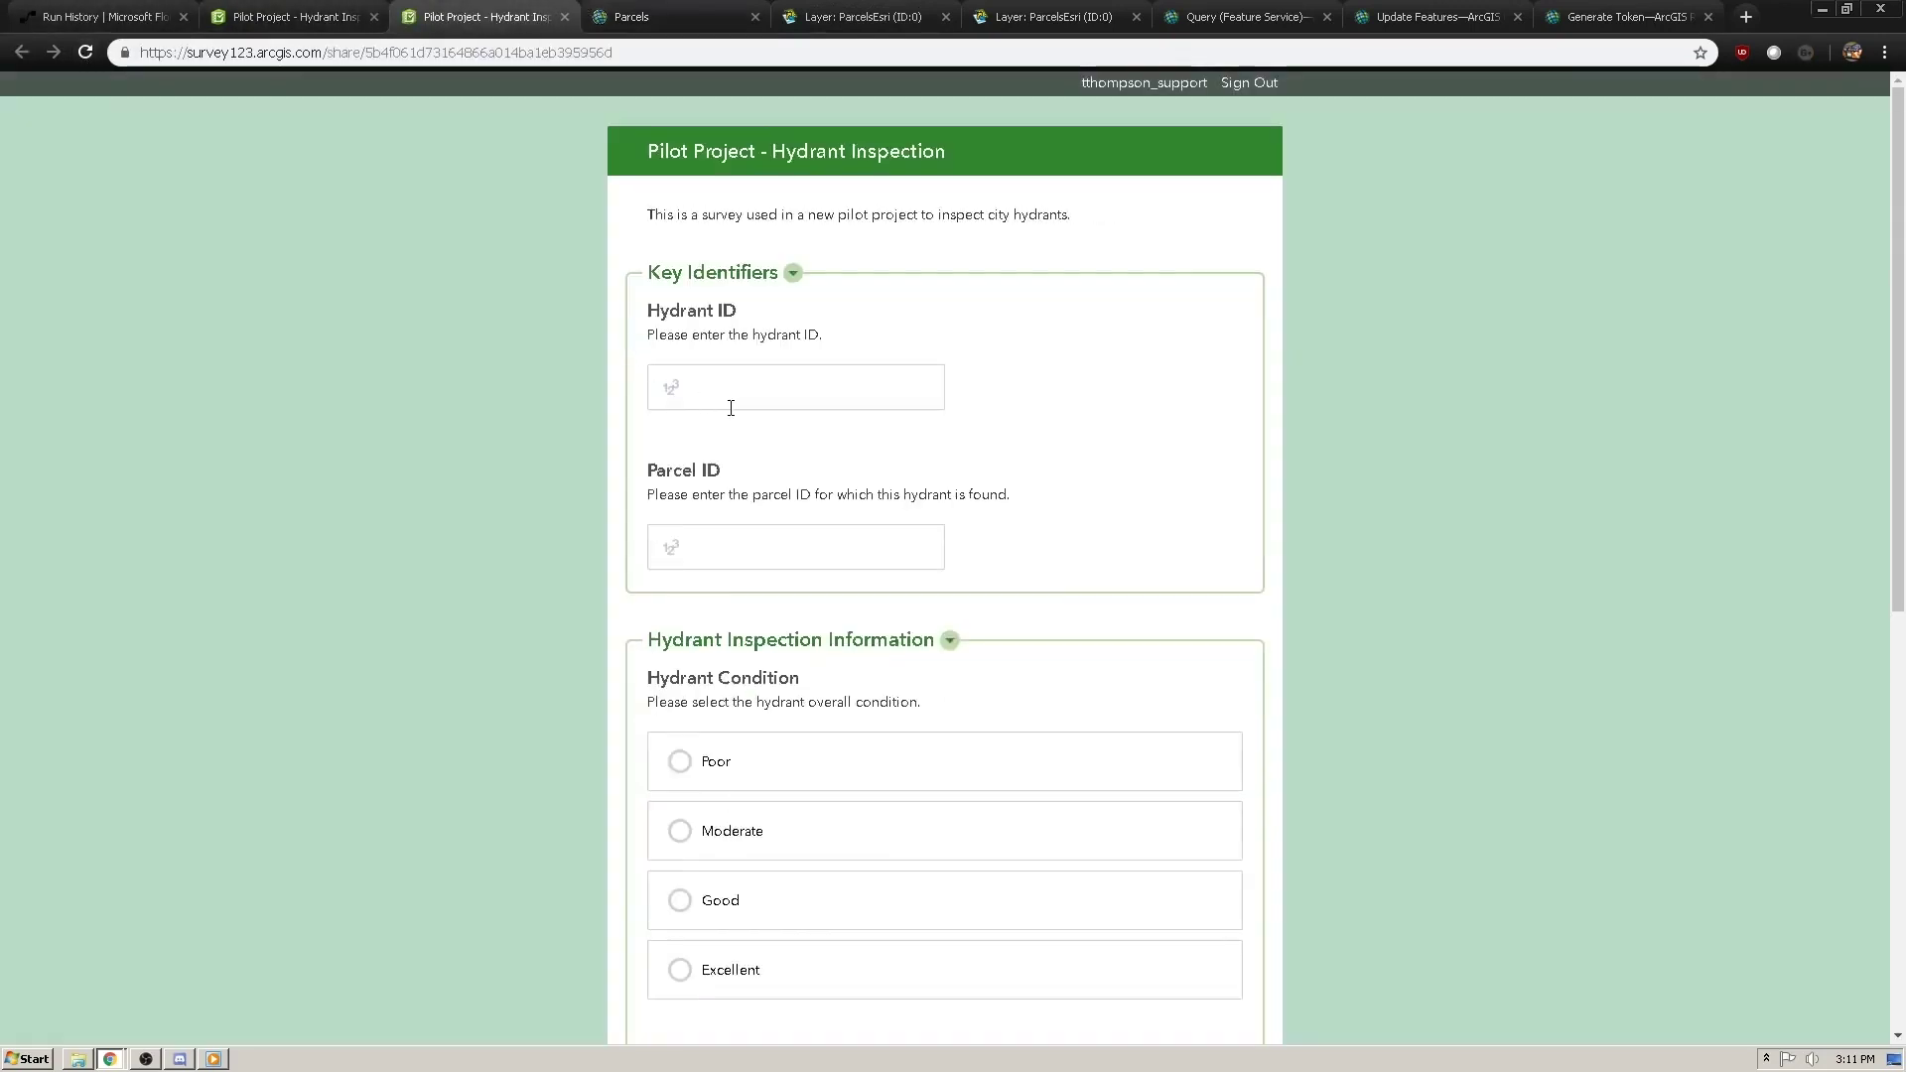
left_click(739, 406)
type("10")
left_click(749, 548)
type("4")
- Rate the hydrant condition Moderate, with Obstruction Yes and Leakage No
scroll(1665, 631, "down", 4)
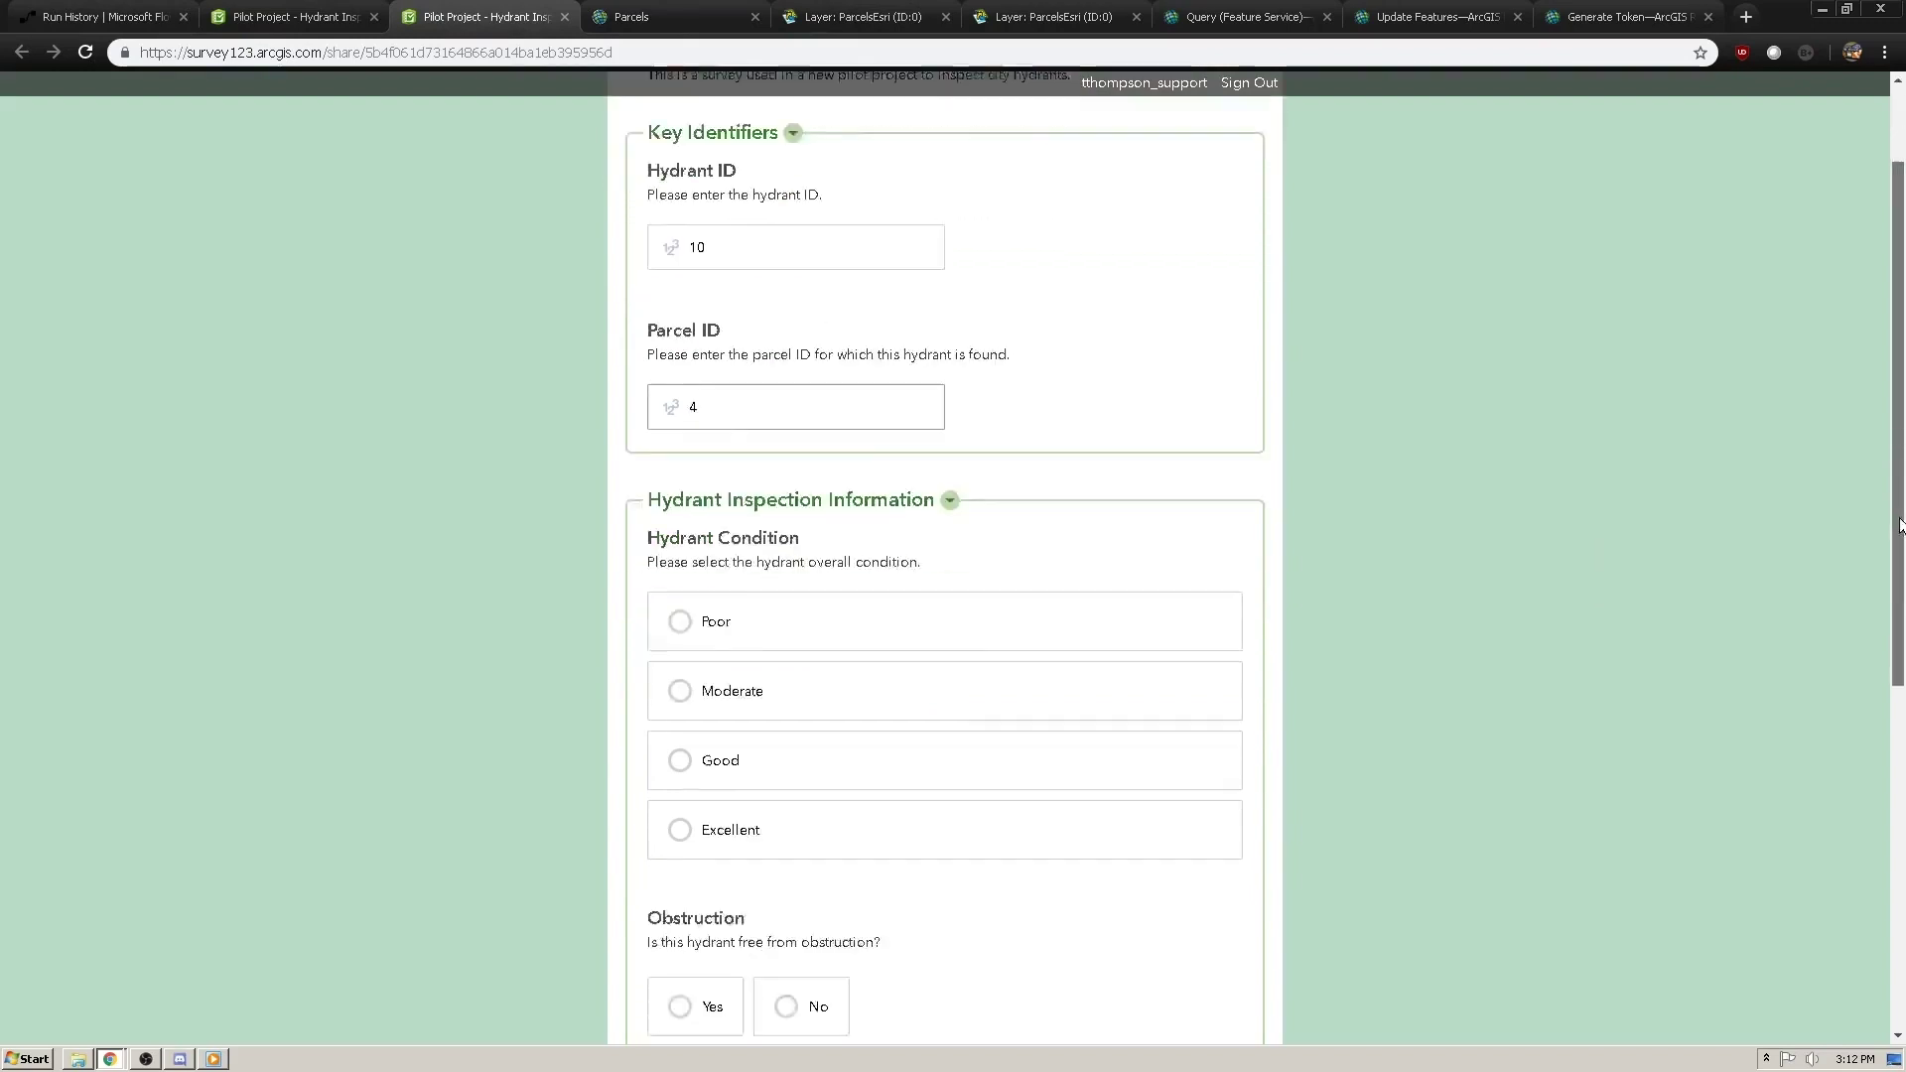
left_click(693, 410)
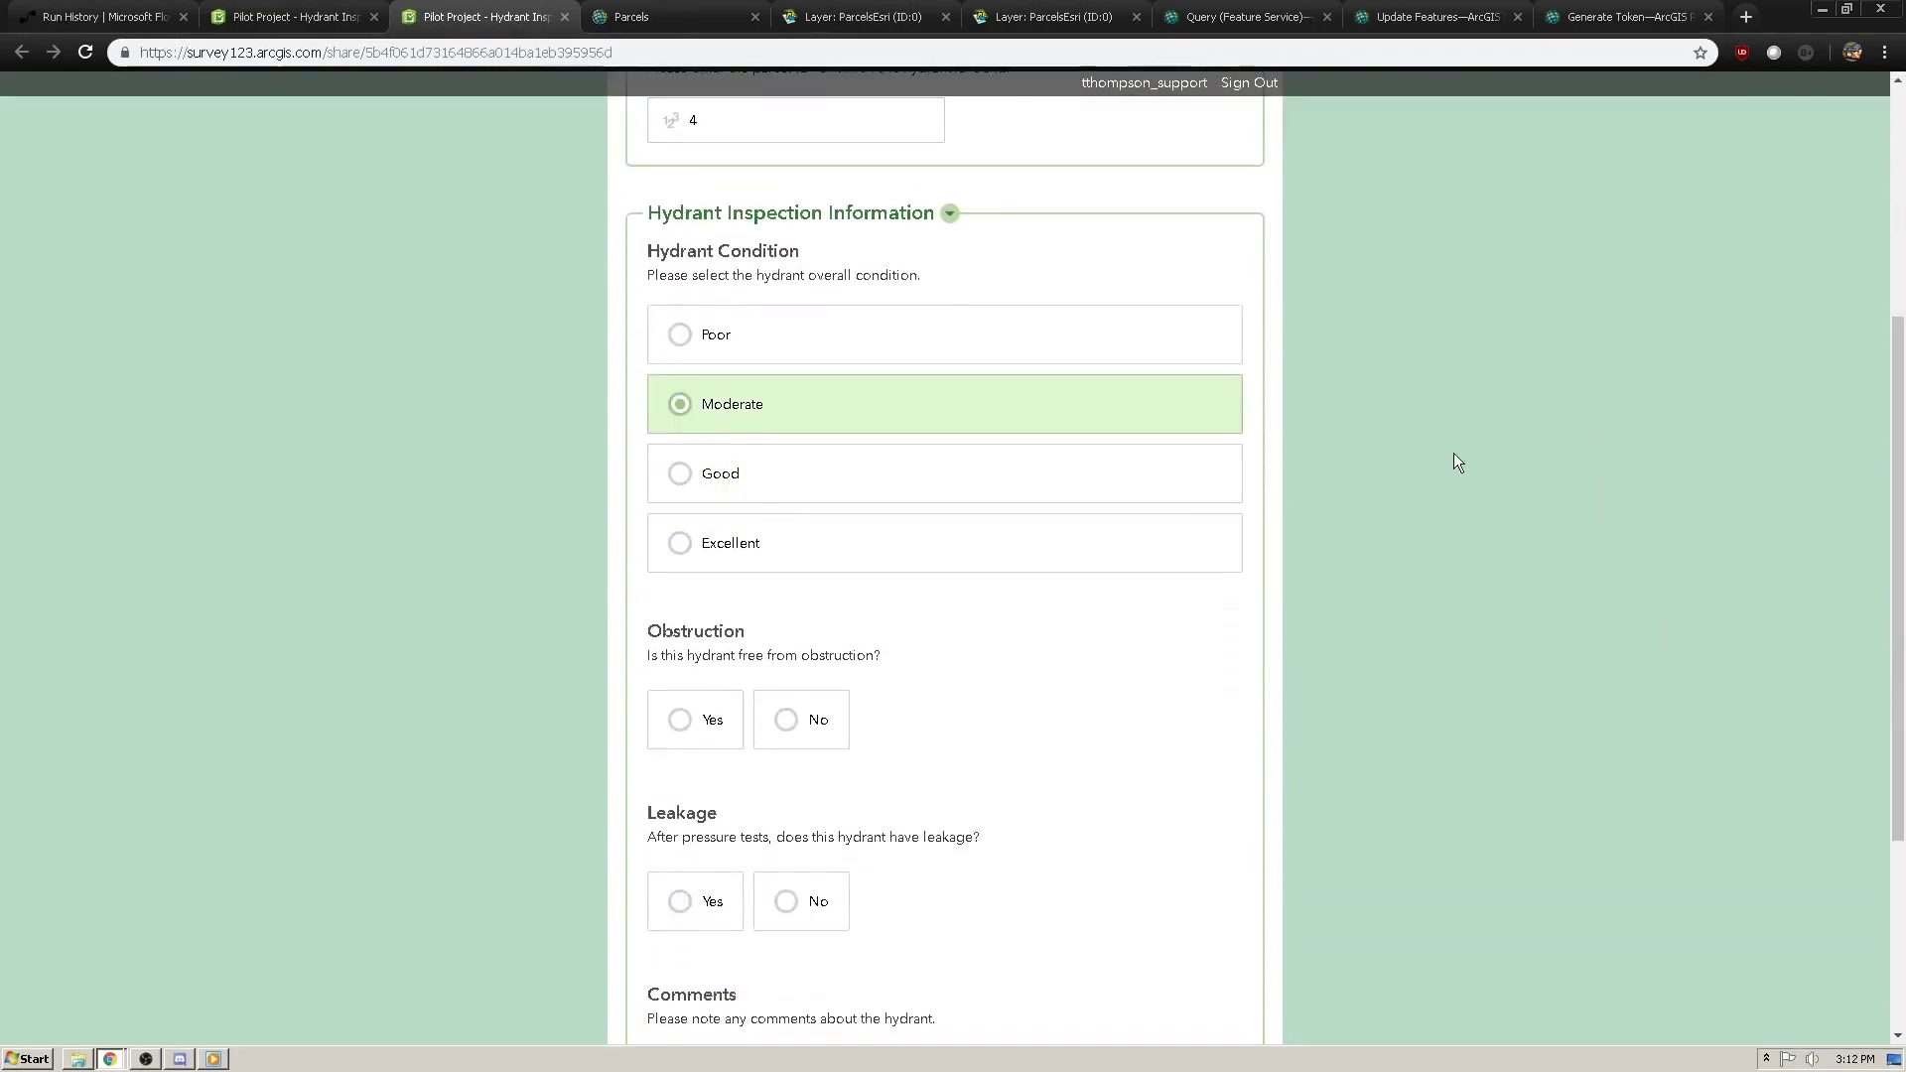
scroll(1880, 663, "down", 2)
left_click(797, 471)
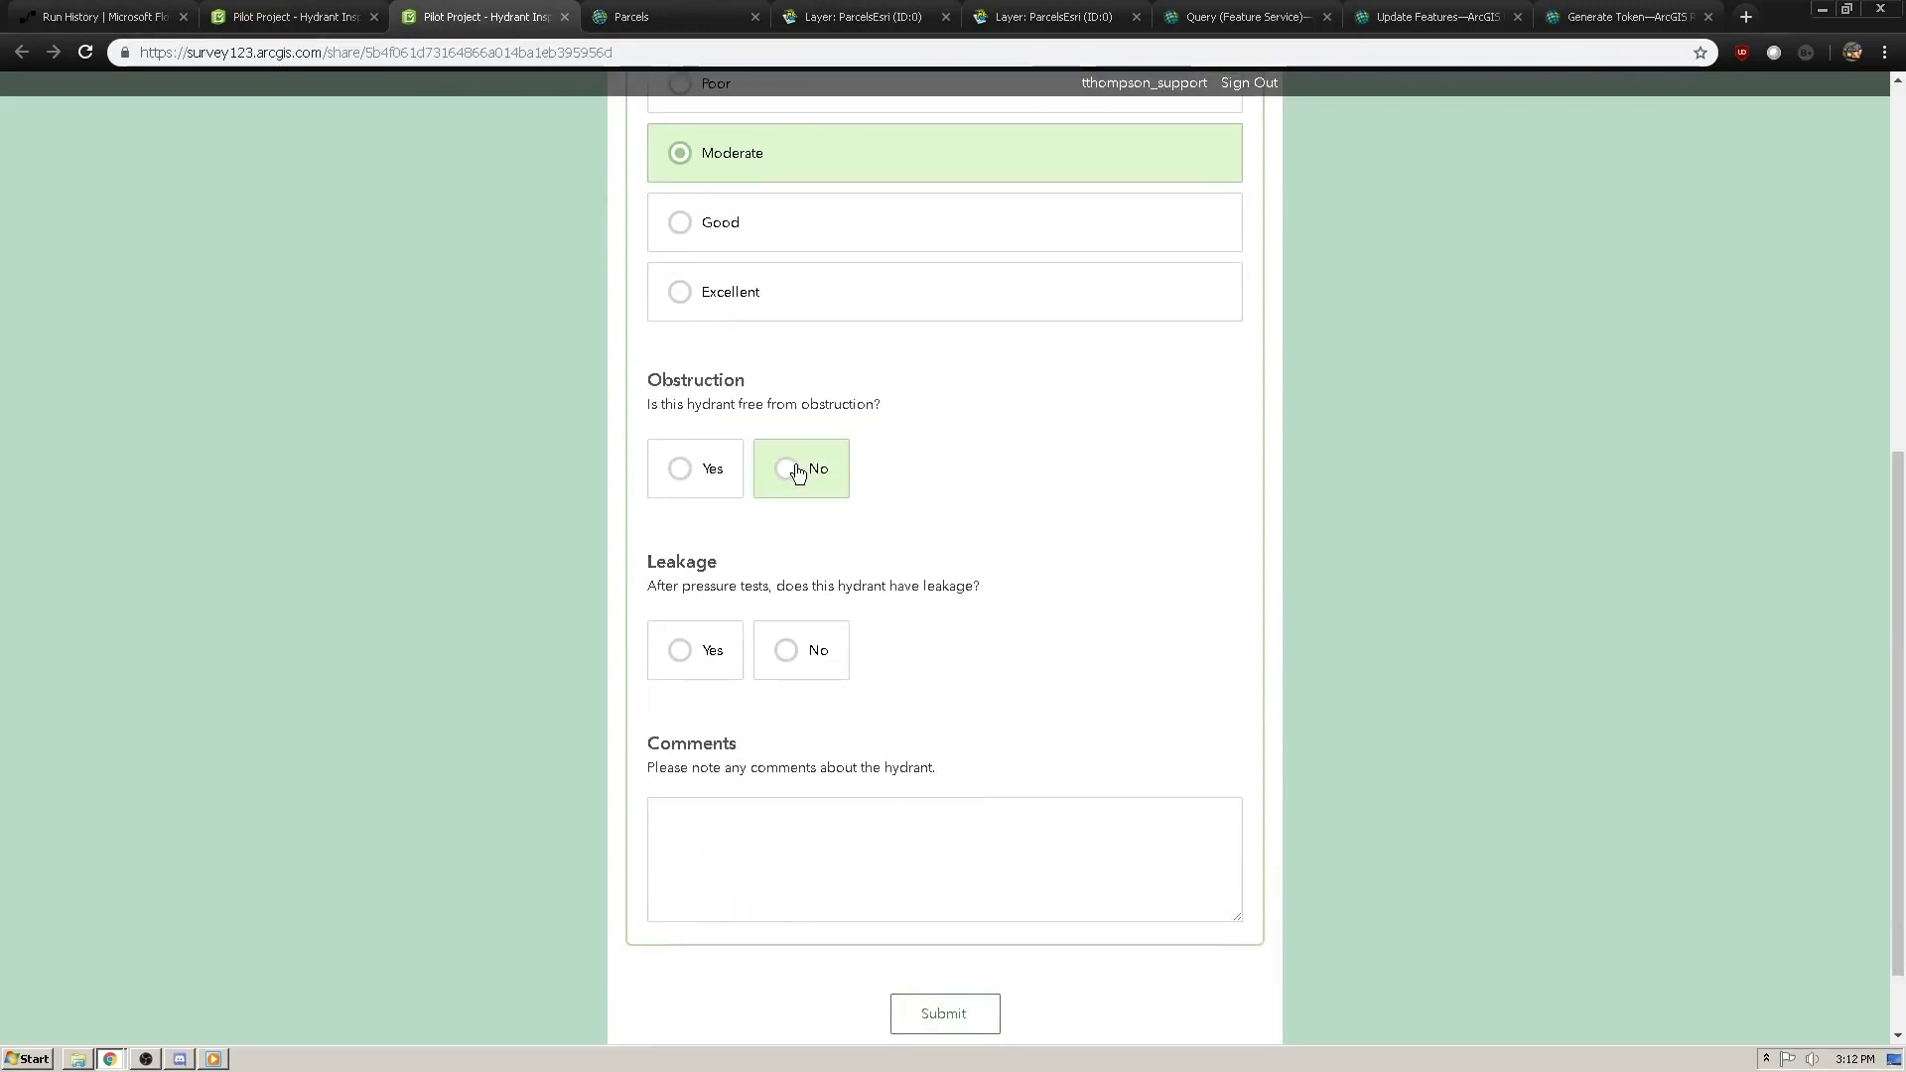
left_click(693, 469)
left_click(787, 663)
- Add the comment 'This hydrant is in moderate condition.' and submit the inspection
left_click(803, 886)
type("This hyud")
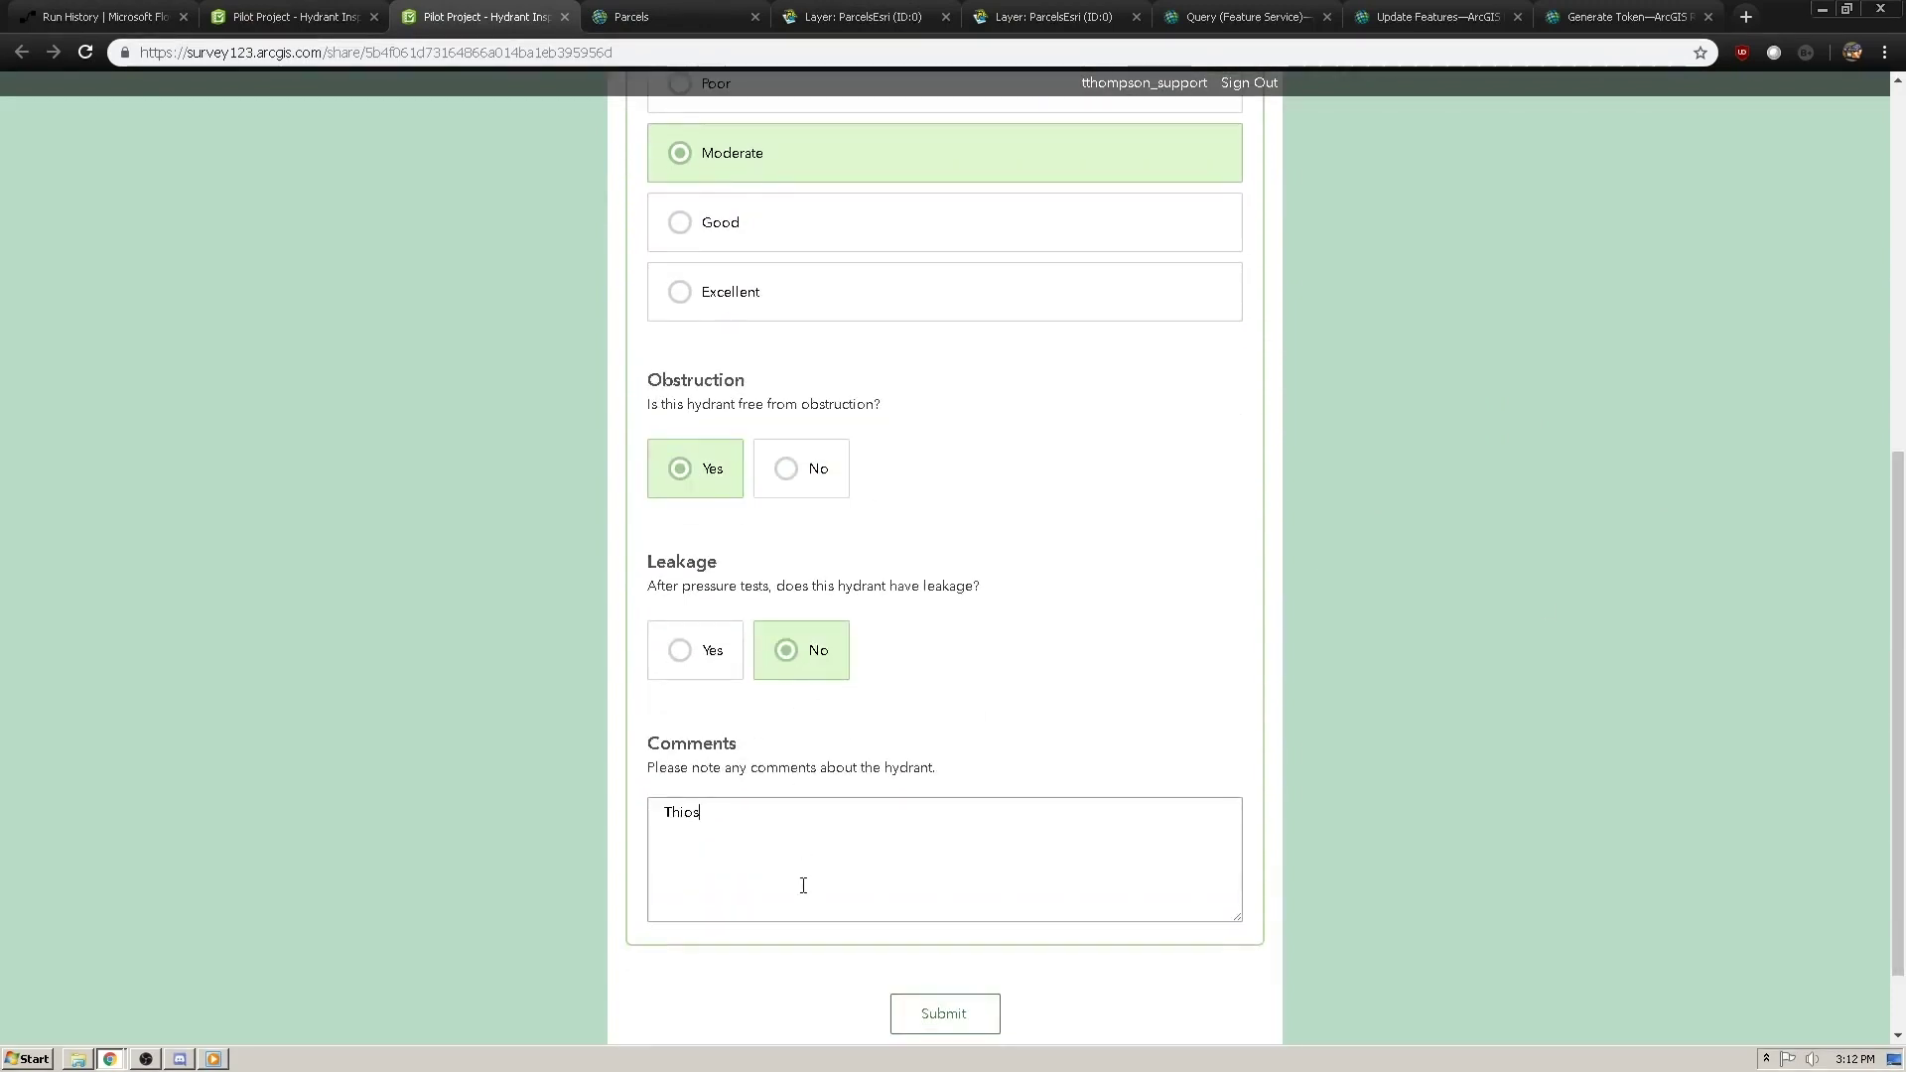
key("BackSpace")
key("BackSpace")
type("drant is in moderate condition.")
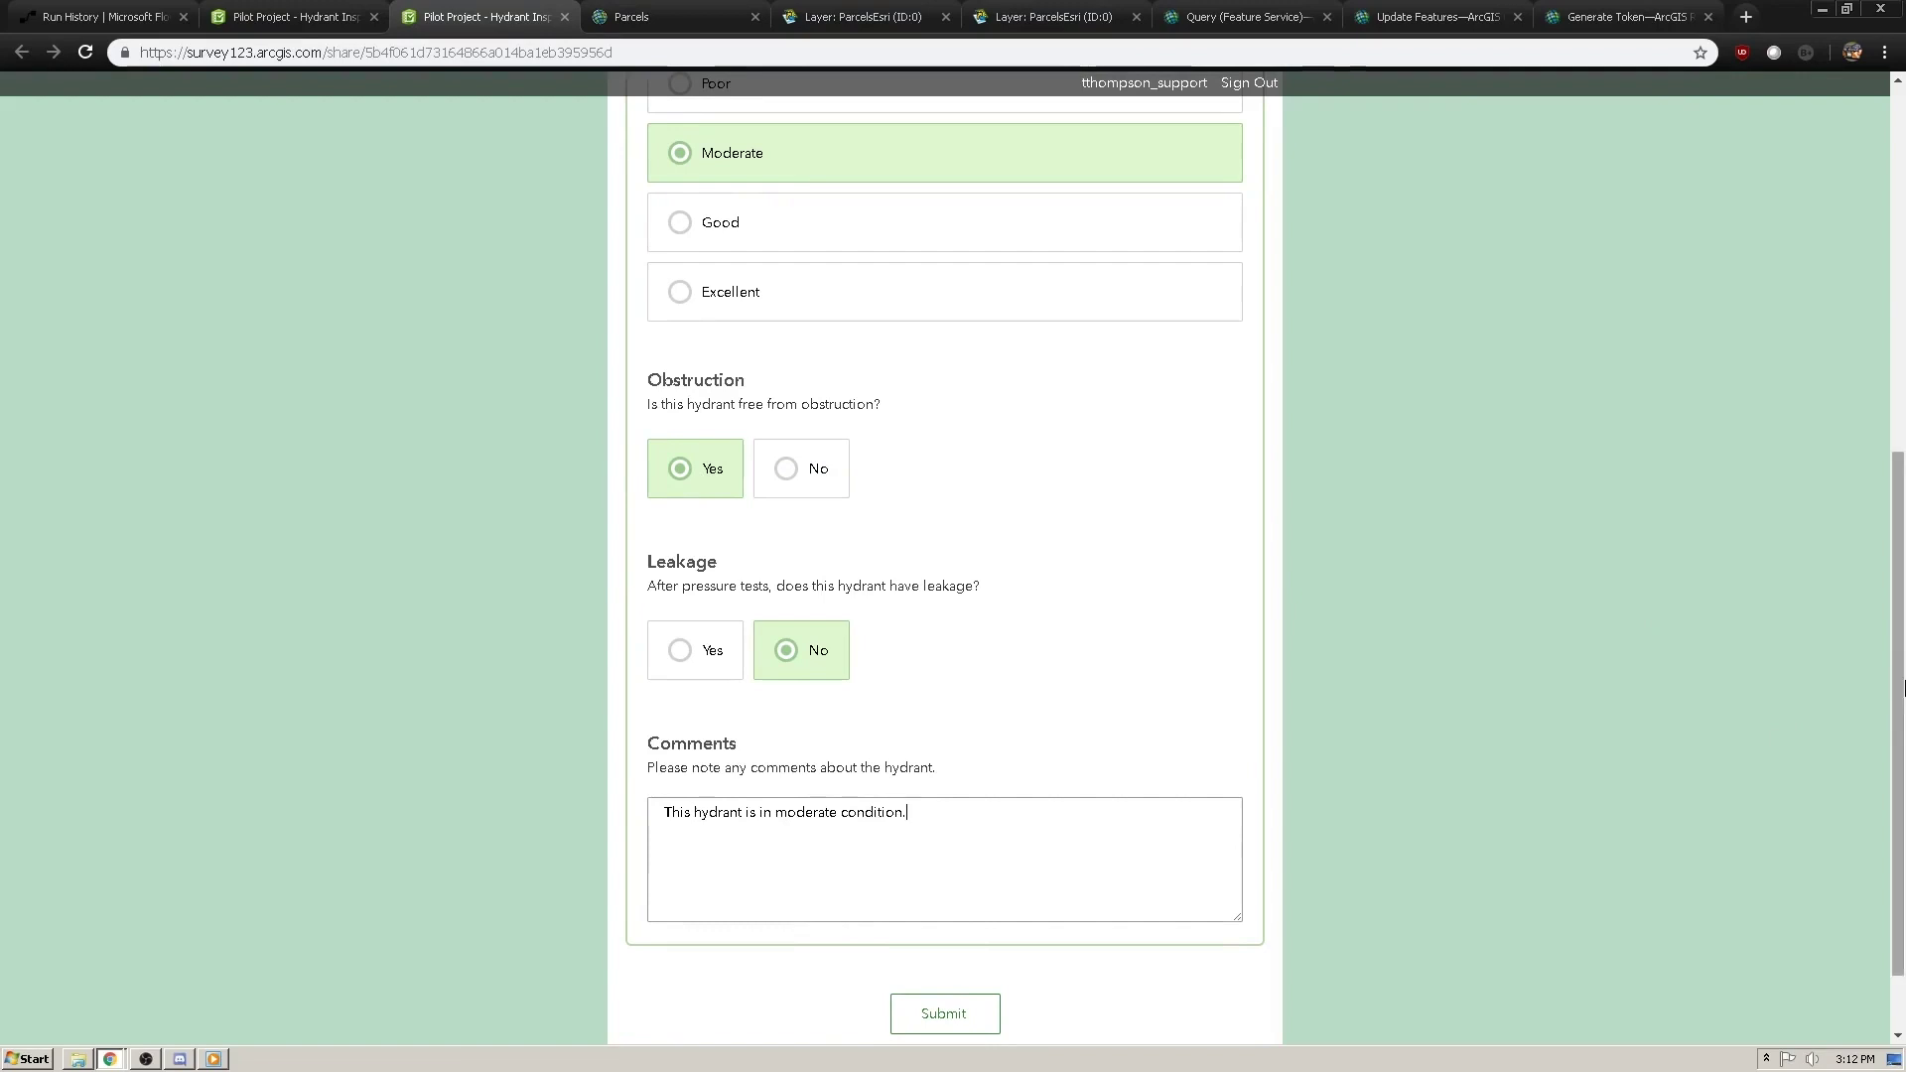
left_click_drag(1898, 683, 1899, 737)
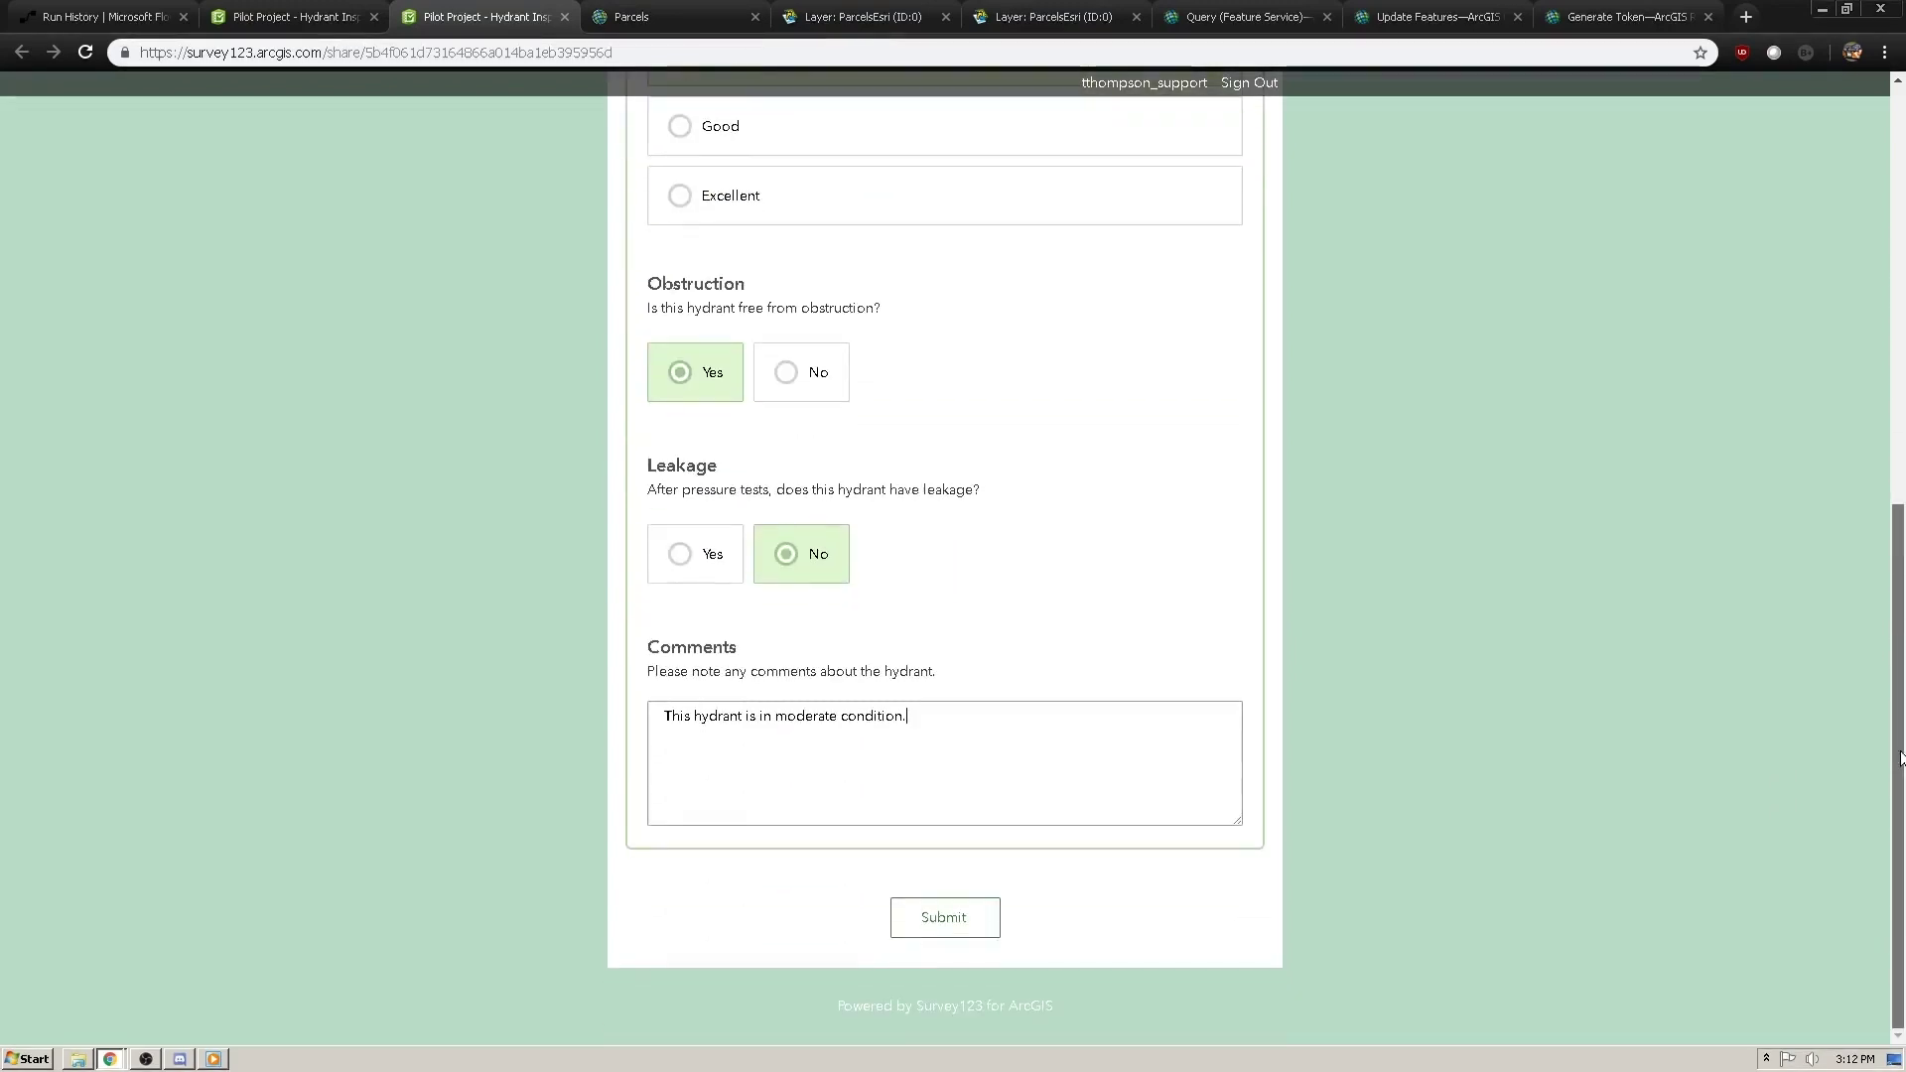
left_click(955, 929)
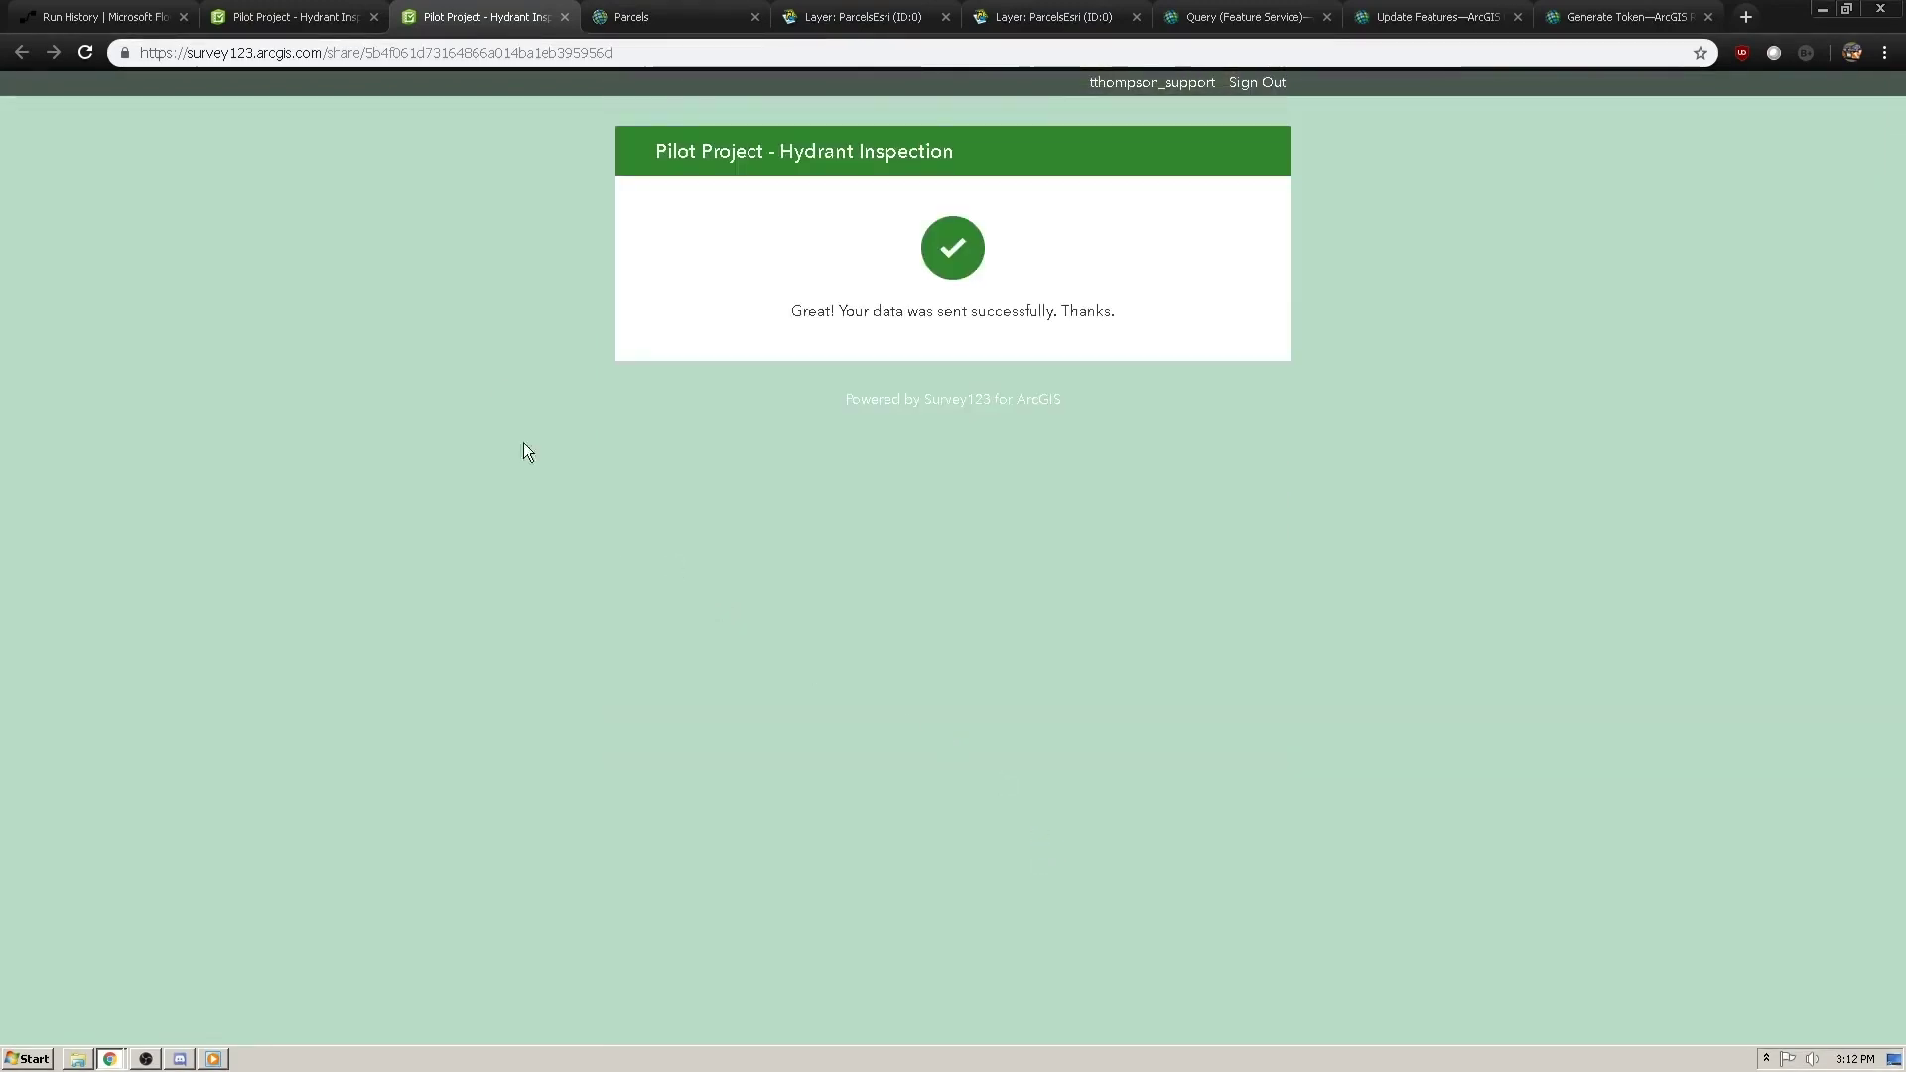
left_click(633, 22)
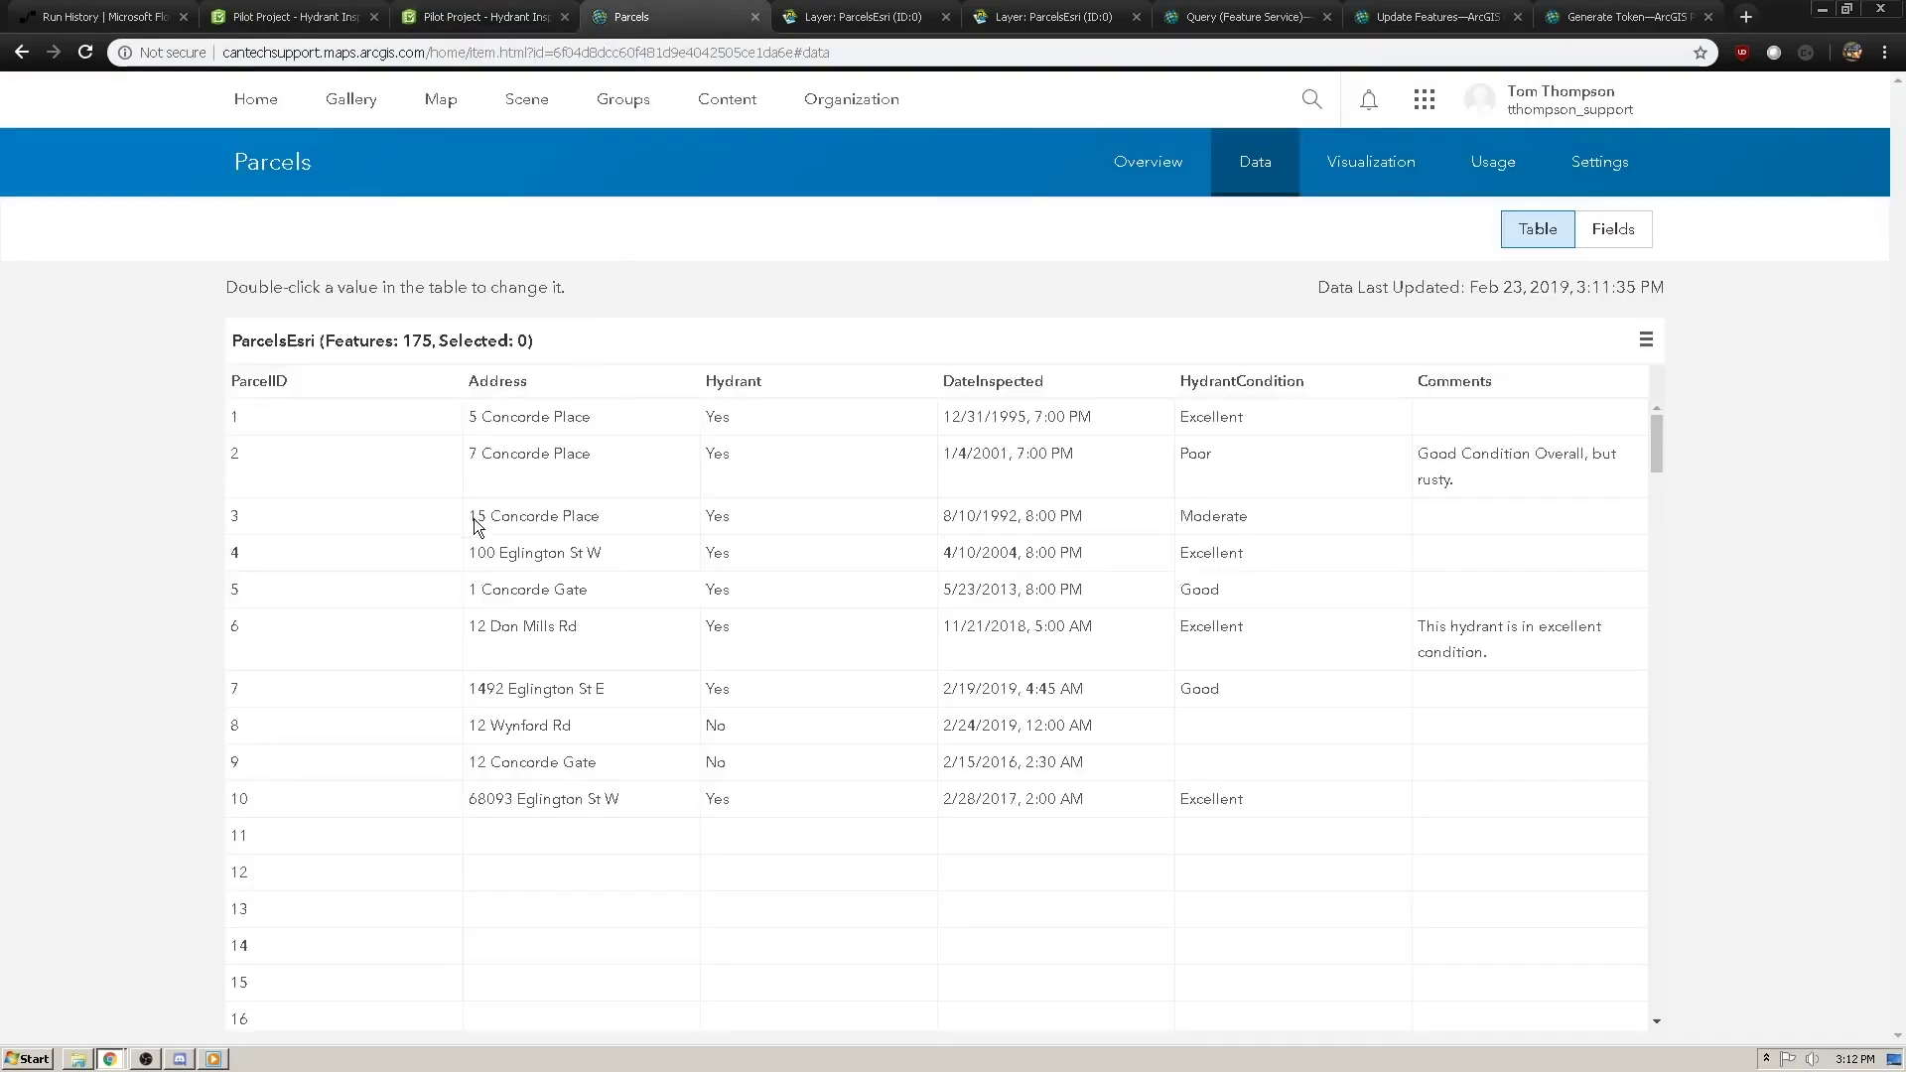
- Reload the Parcels data table to pick up the Moderate inspection update
left_click(86, 52)
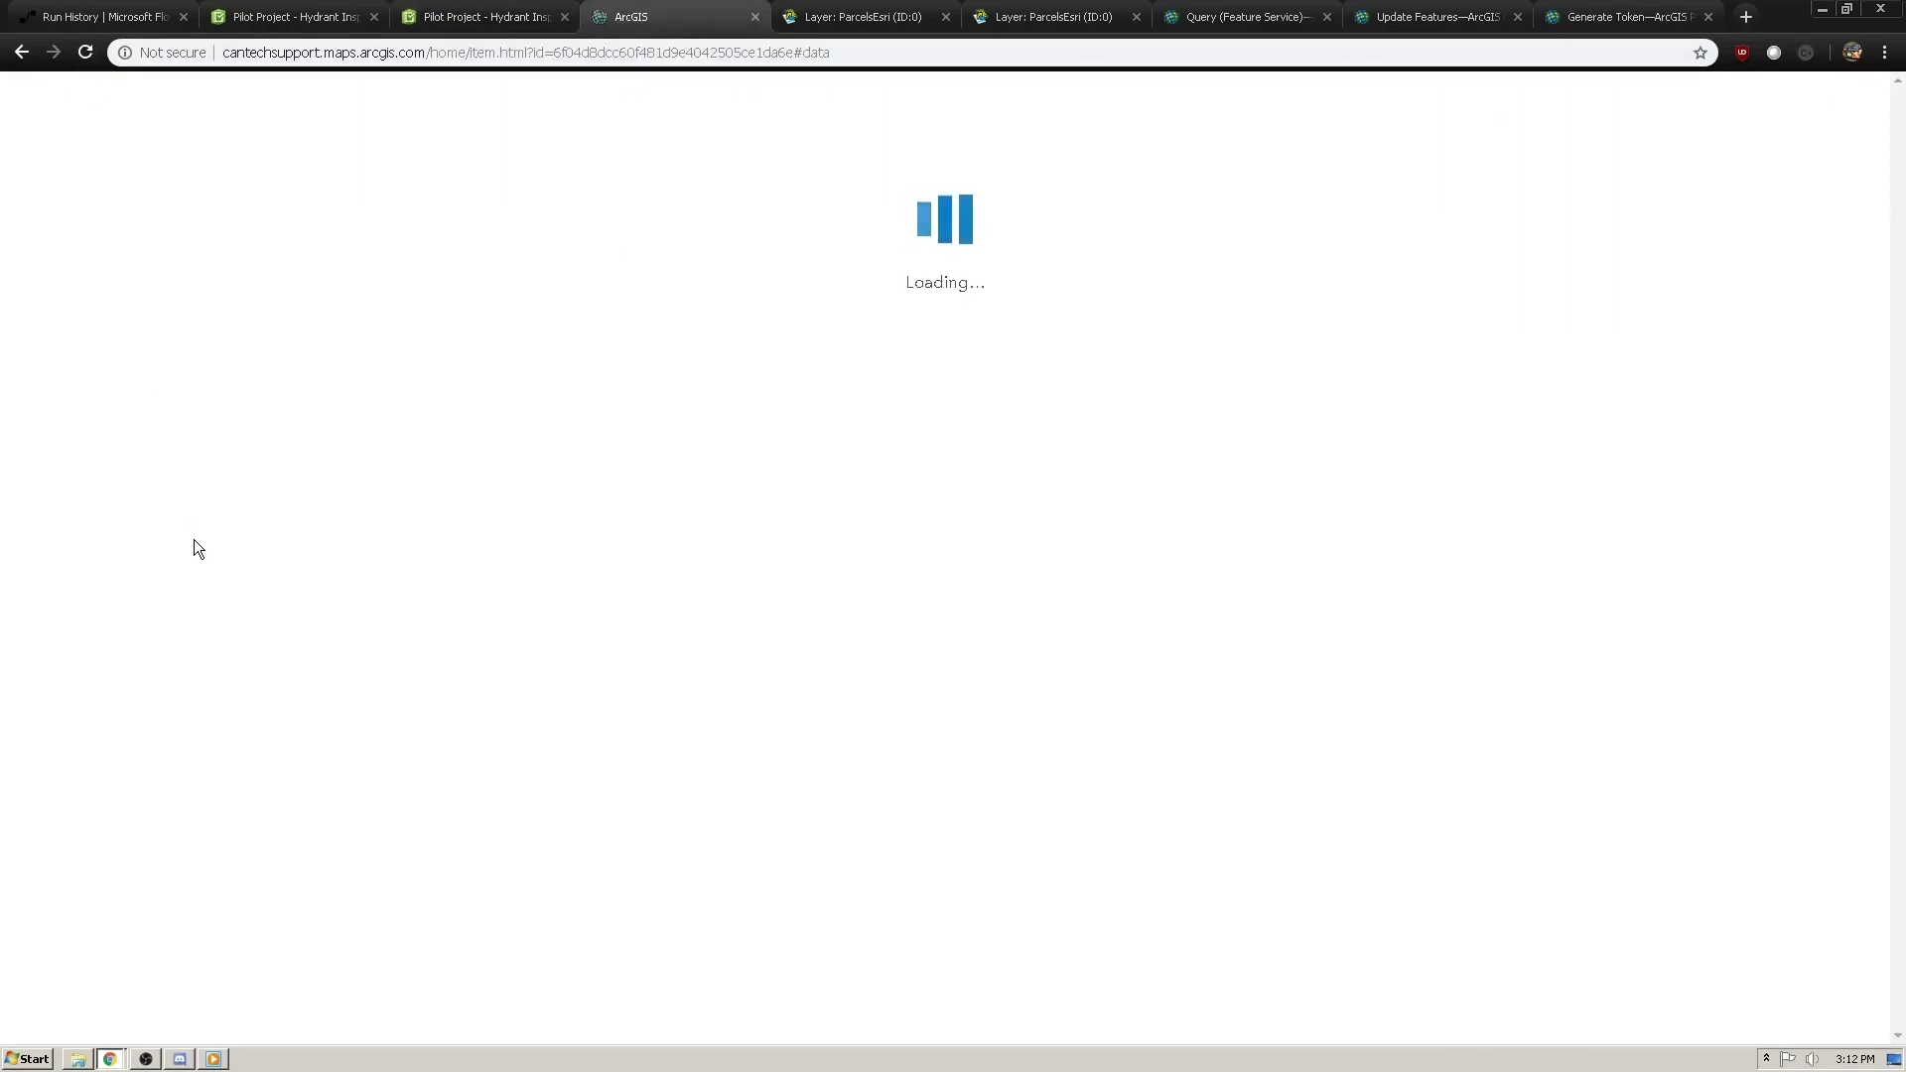